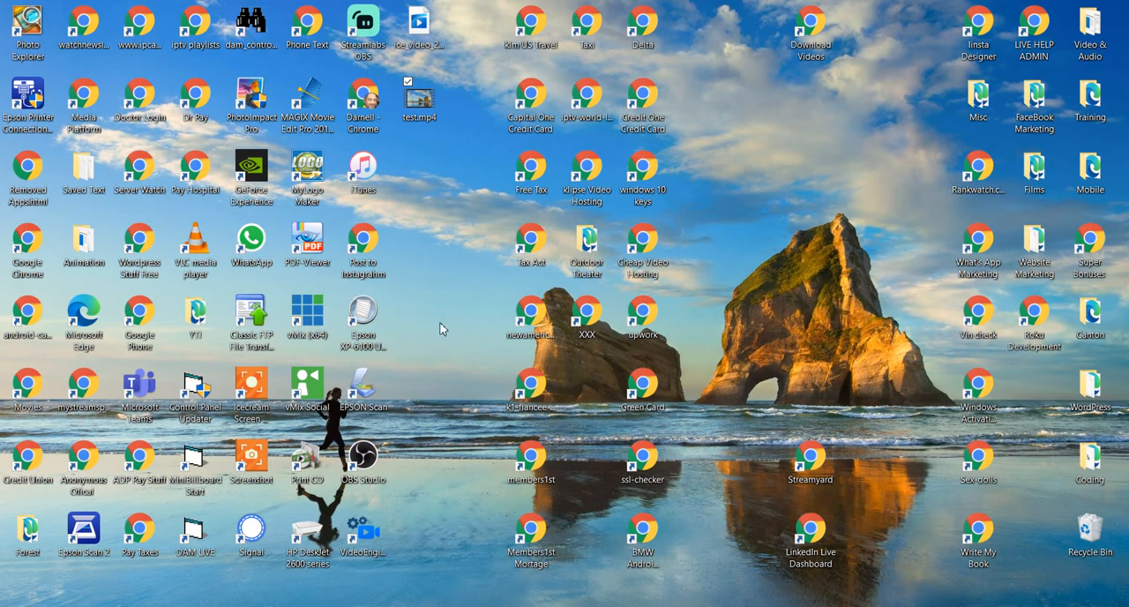
- Launch the DAM Control Panel through its desktop updater shortcut and reposition its window on the desktop
click(199, 401)
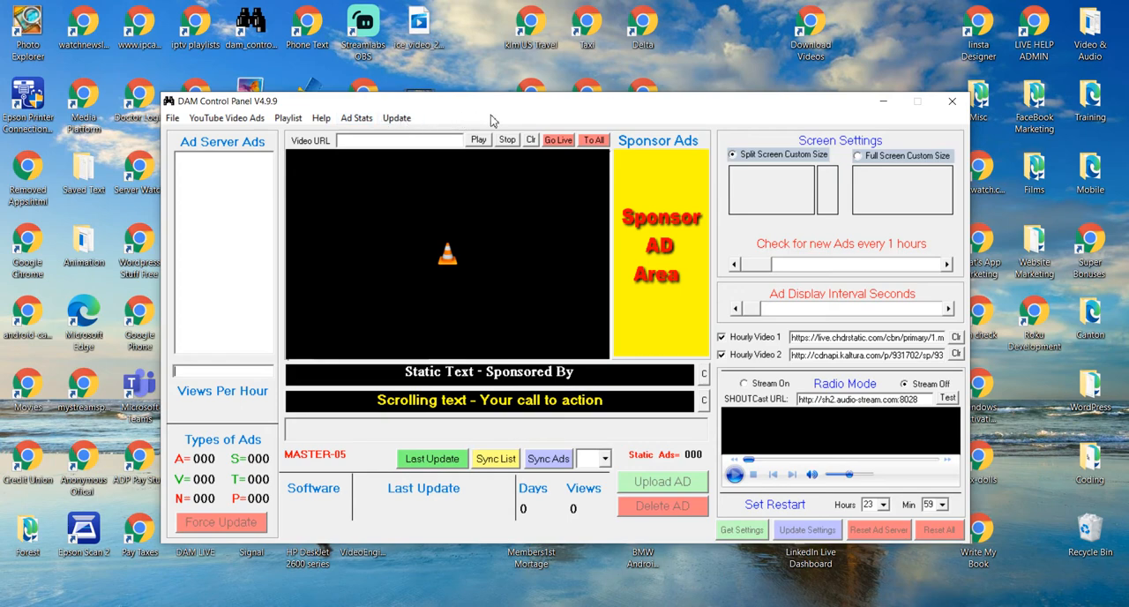
drag(582, 106, 681, 121)
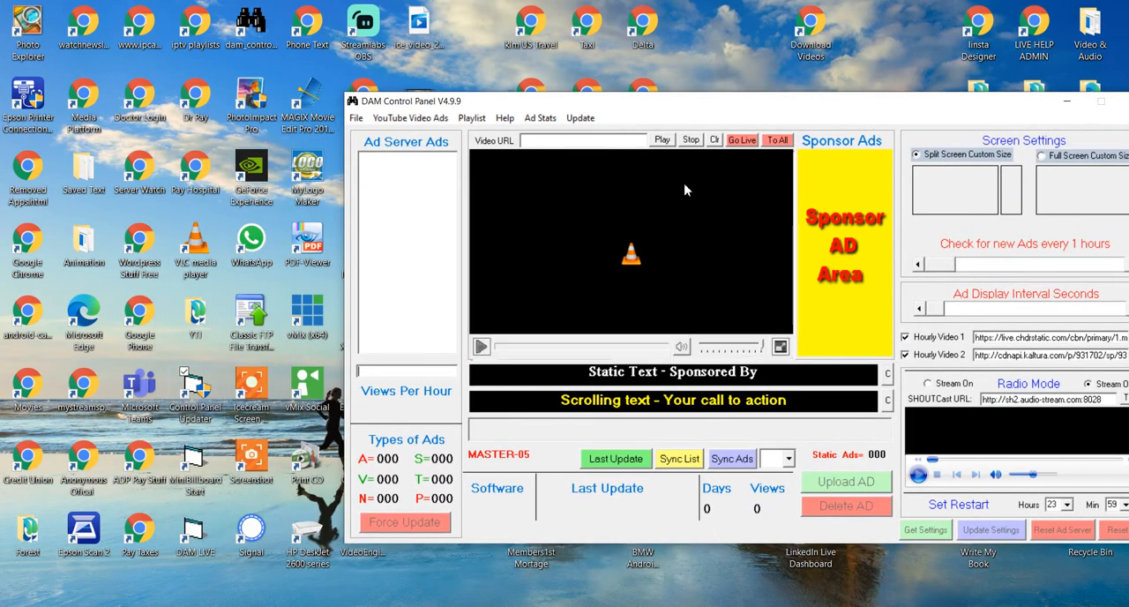
drag(823, 112, 655, 96)
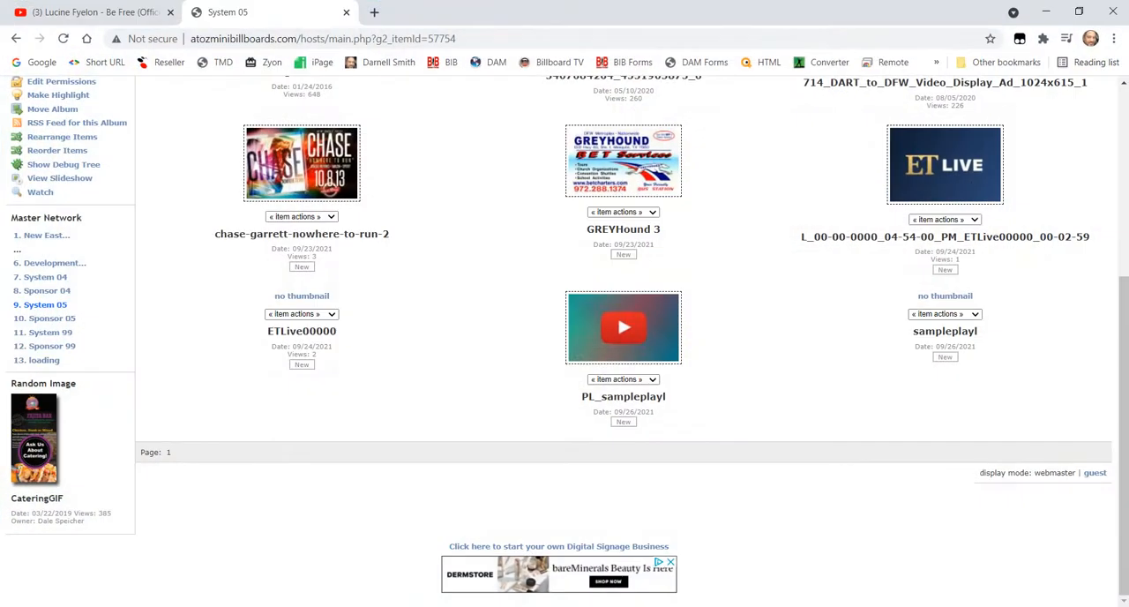
- Open digitaladvertisingmedia.com in a new browser tab and go to its Video Tagged Ads details page
click(374, 13)
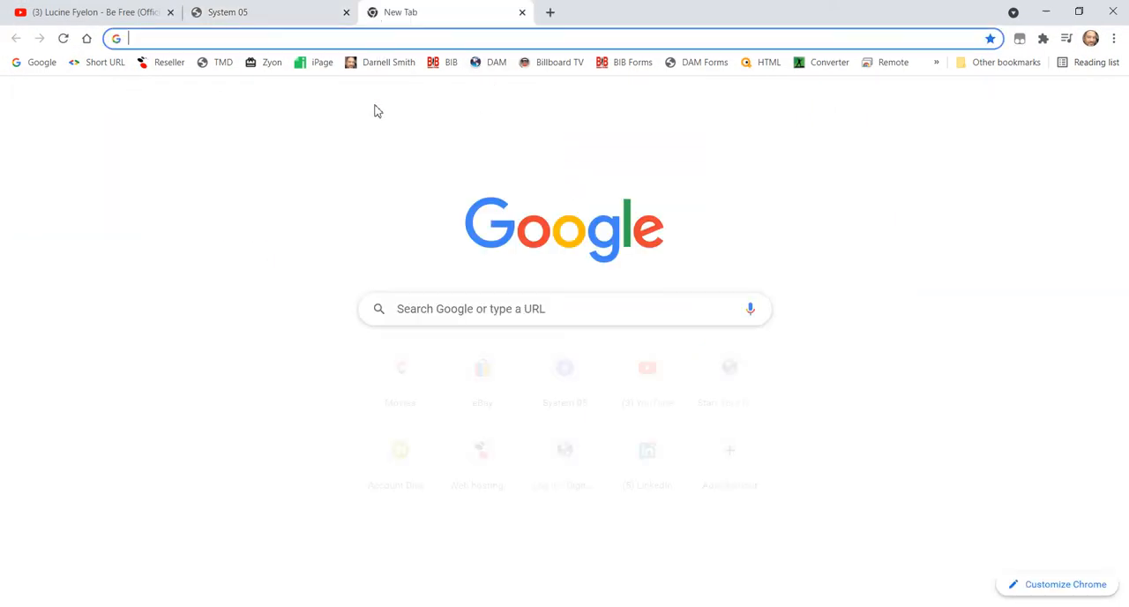
click(496, 66)
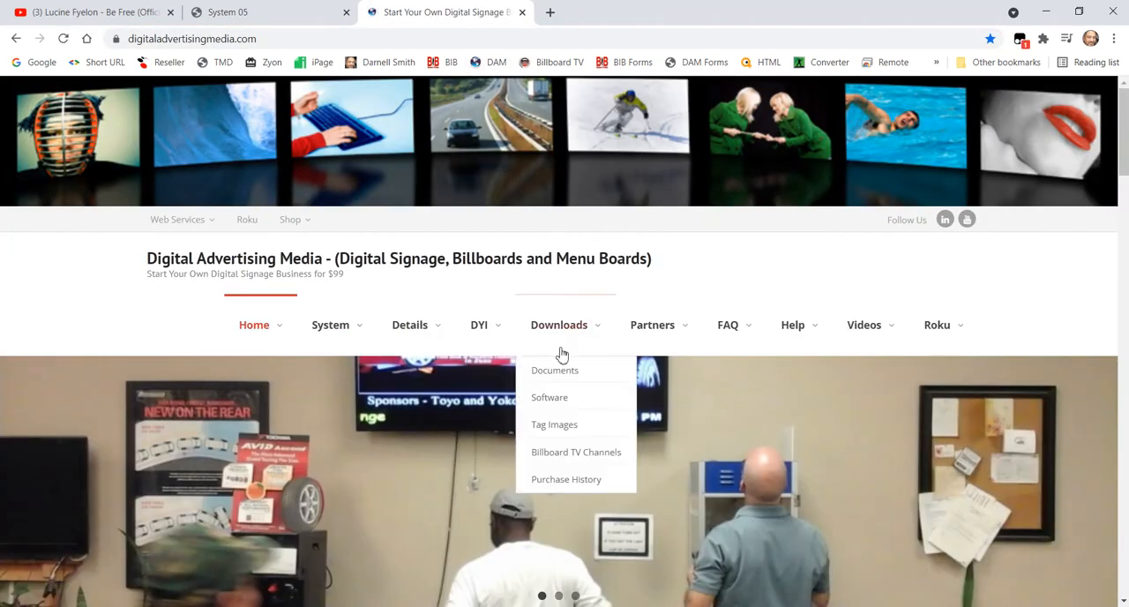
scroll(448, 310, down, 2)
mouse_move(356, 219)
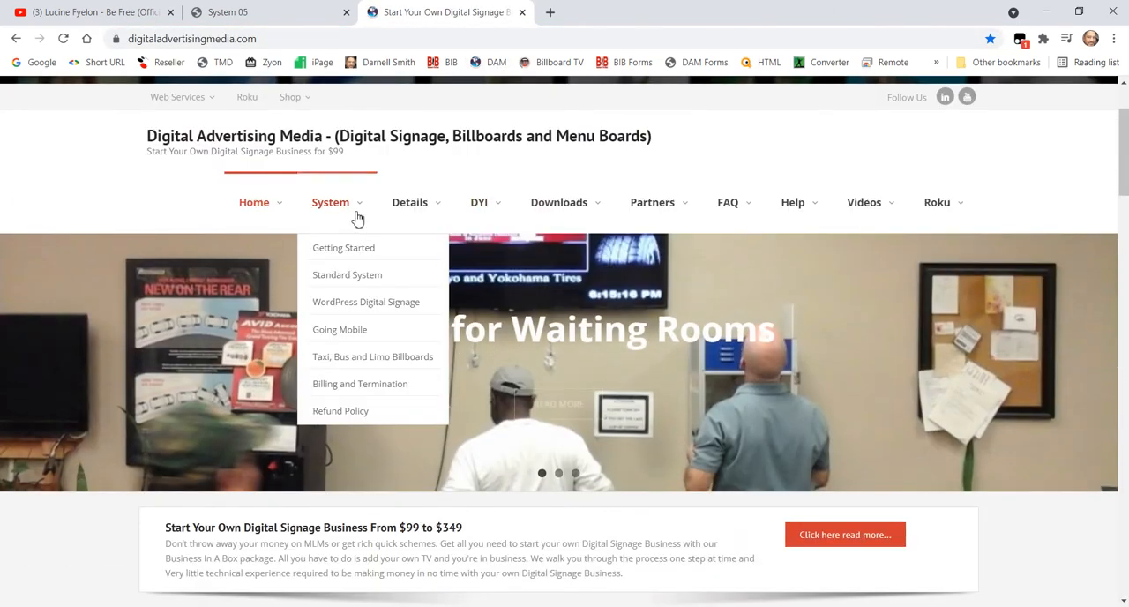
mouse_move(402, 207)
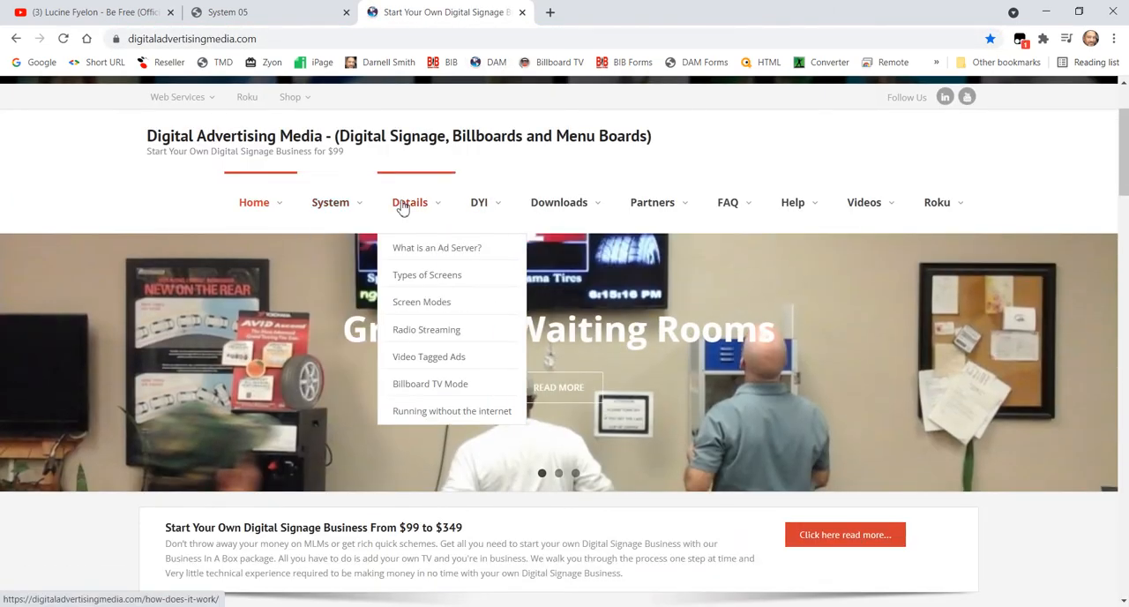
click(447, 357)
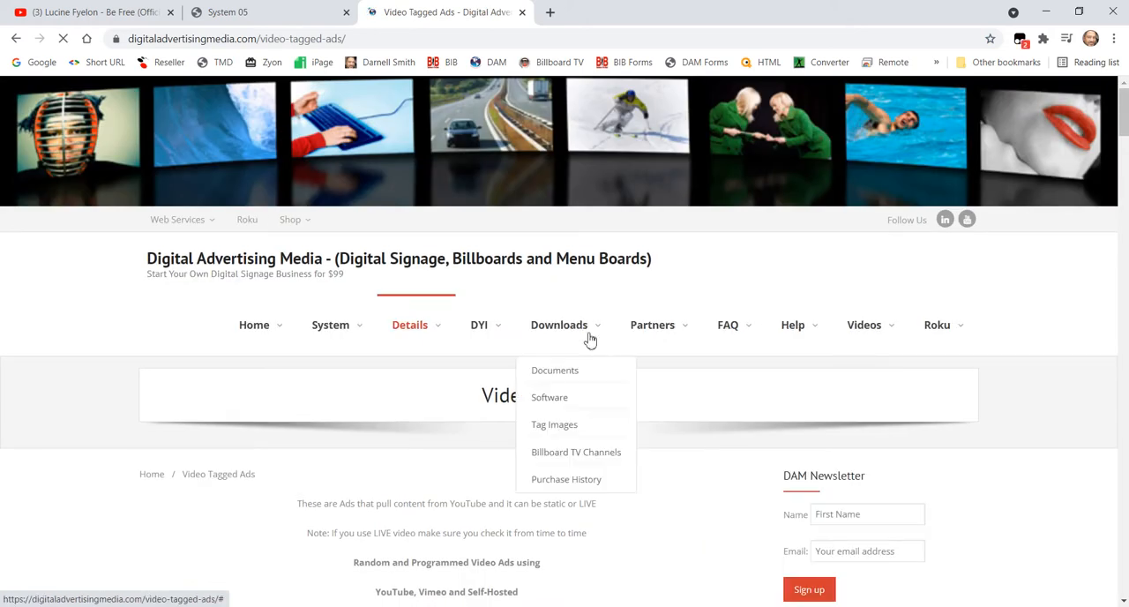
- Examine the file naming conventions for the V_, H_ and L_ video tags on the Video Tagged Ads page
scroll(697, 419, down, 5)
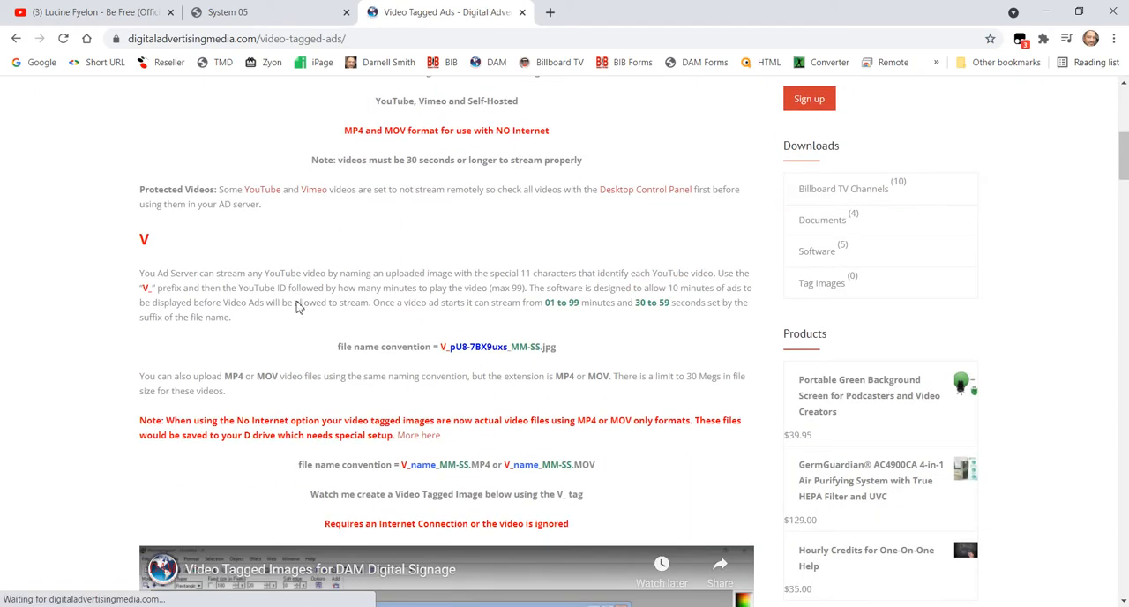
double_click(154, 246)
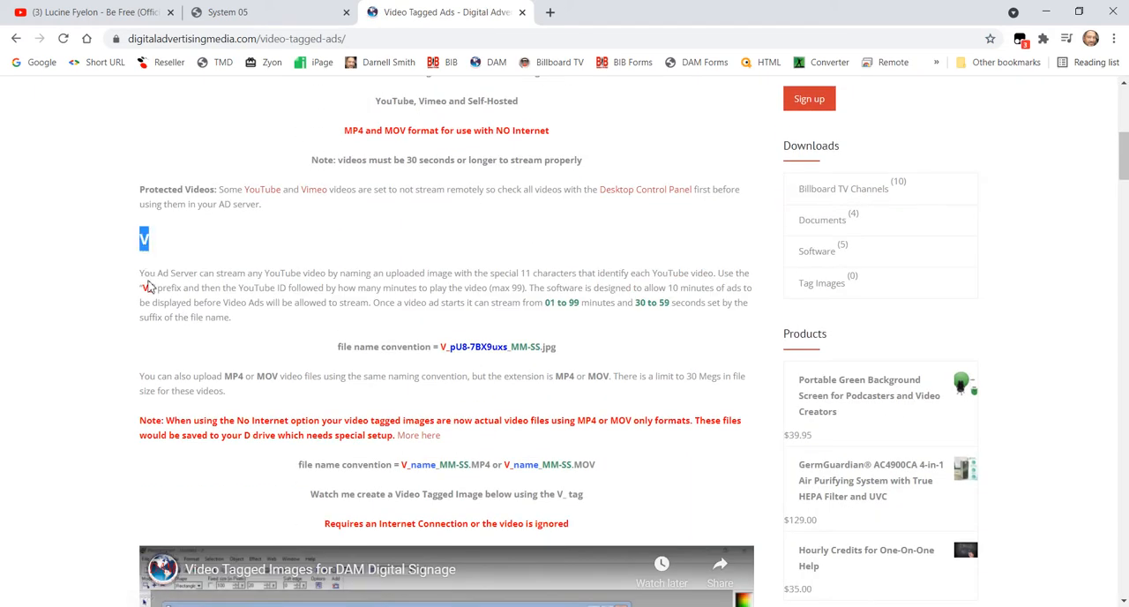
click(148, 301)
double_click(146, 288)
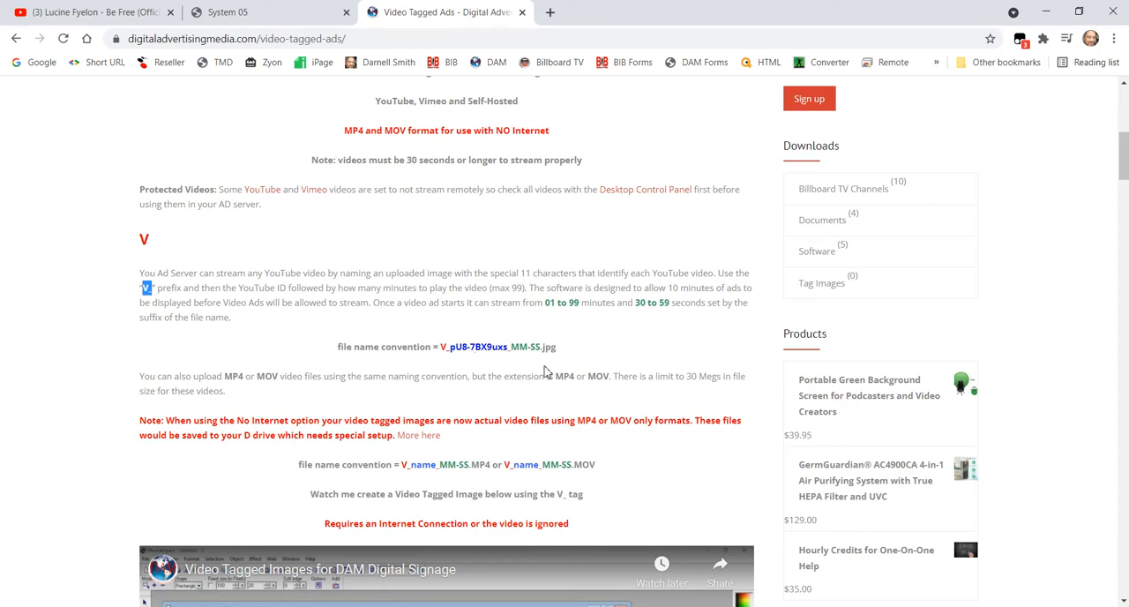
scroll(545, 372, down, 8)
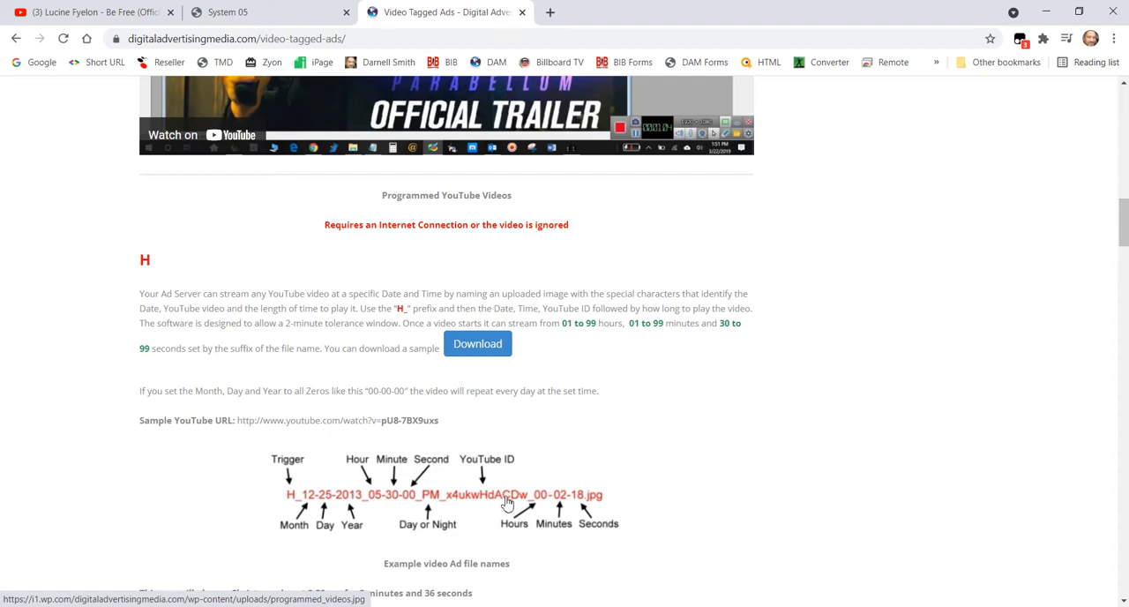
scroll(198, 341, down, 7)
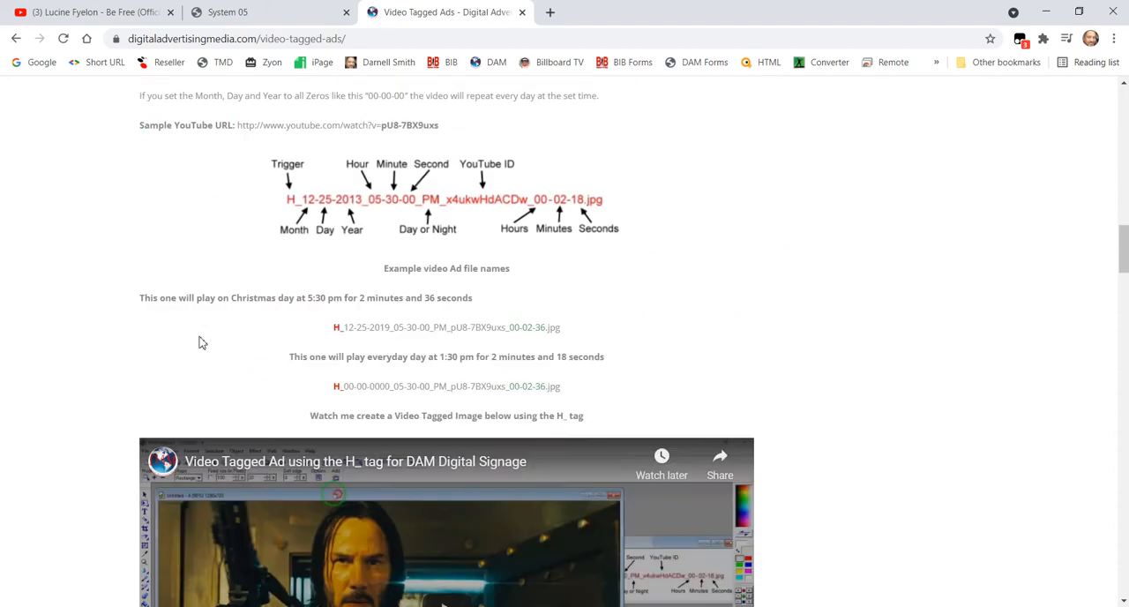
scroll(199, 342, down, 7)
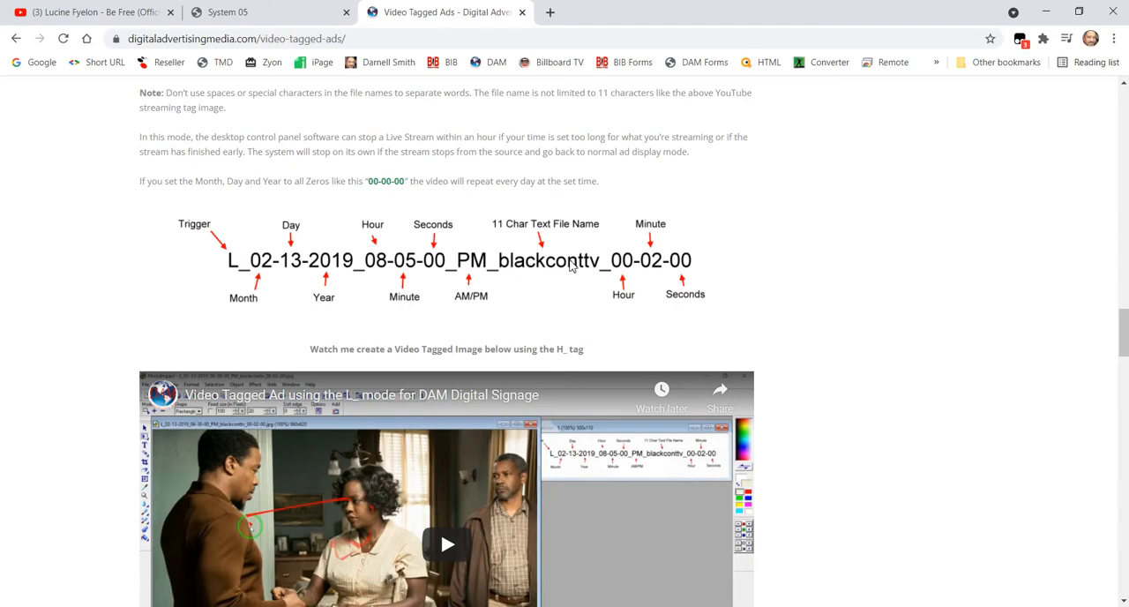
scroll(570, 269, down, 2)
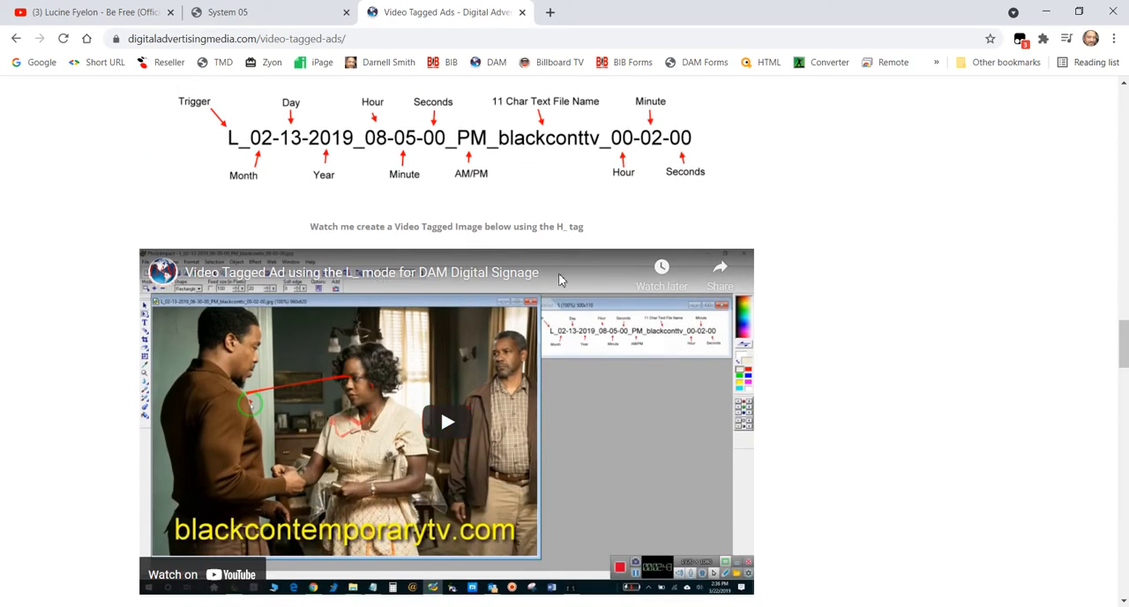
scroll(567, 275, down, 12)
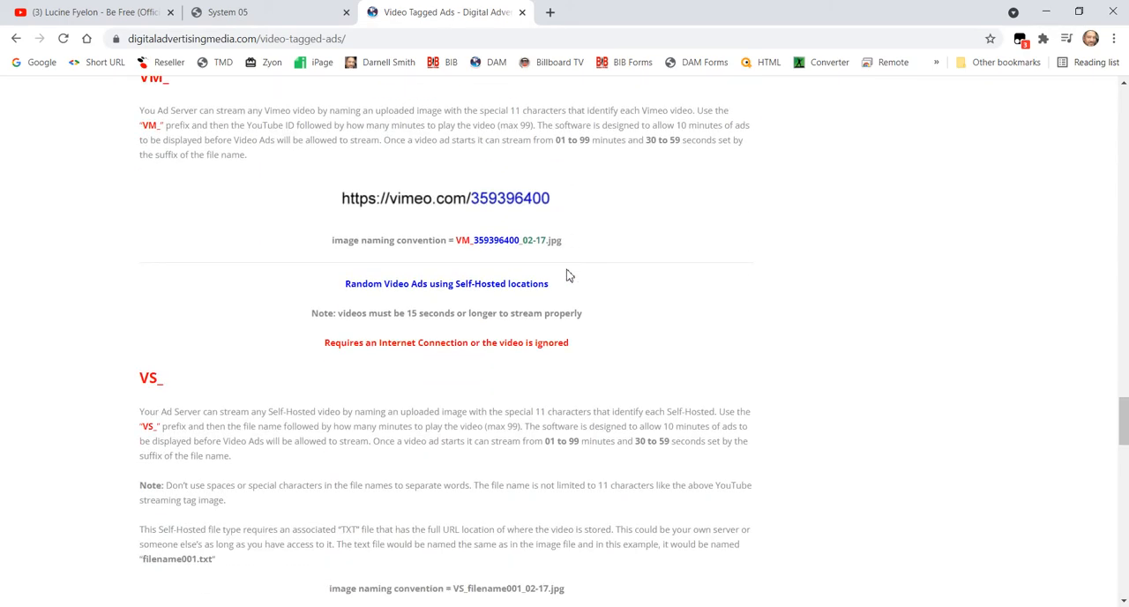
- Read the VM_ Vimeo, VS_ self-hosted and PL_ playlist sections, including the sample playlist text file
scroll(568, 276, up, 2)
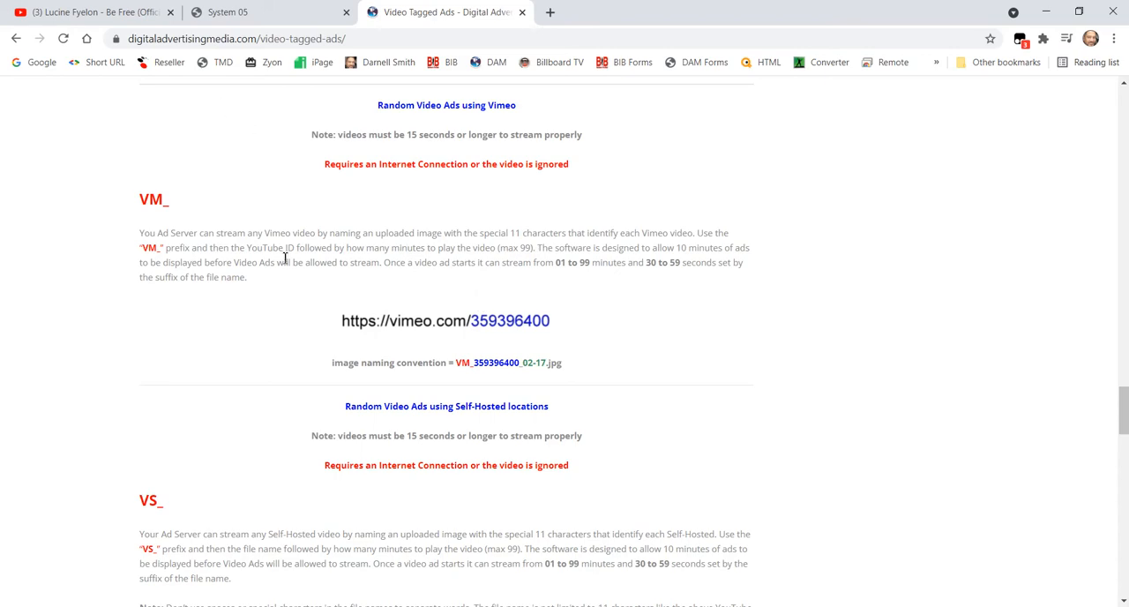
scroll(314, 313, down, 4)
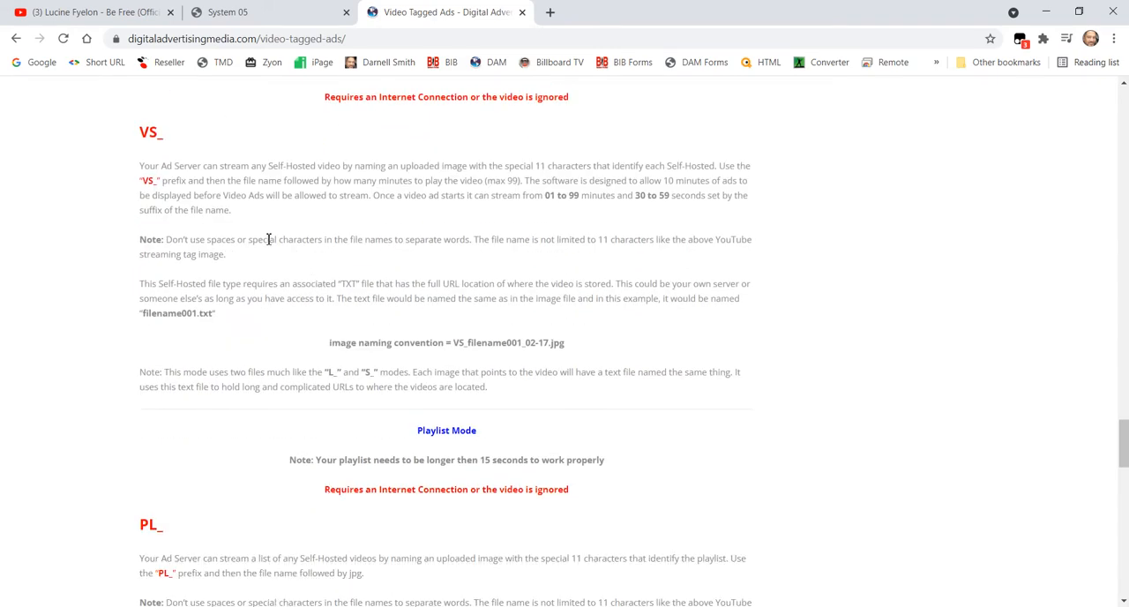
scroll(268, 238, up, 1)
scroll(290, 361, down, 1)
scroll(550, 333, down, 2)
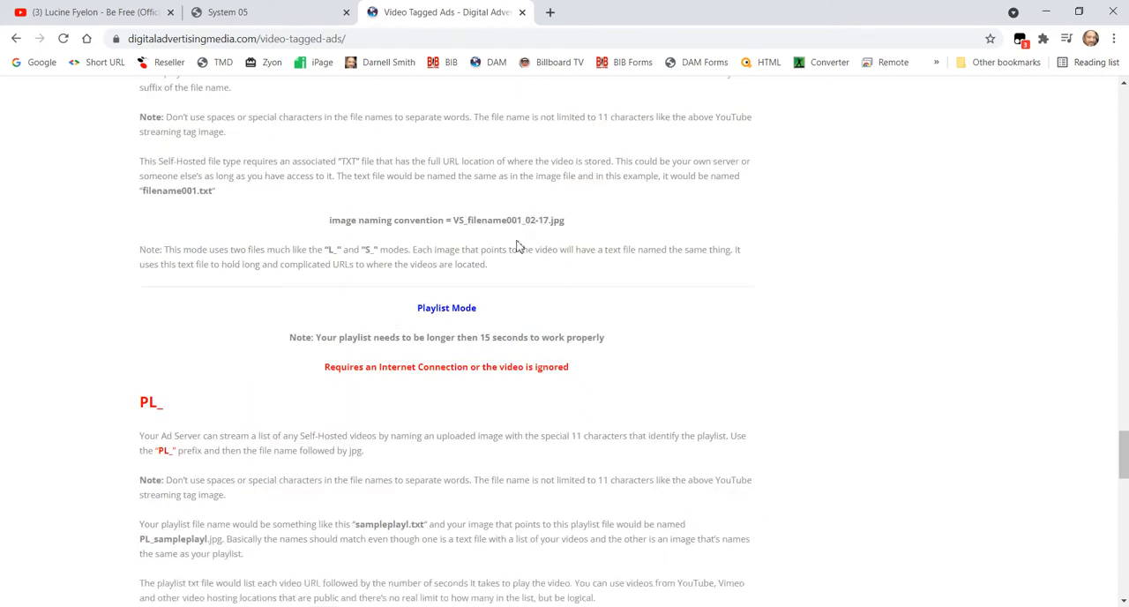
scroll(415, 379, up, 3)
scroll(389, 387, down, 5)
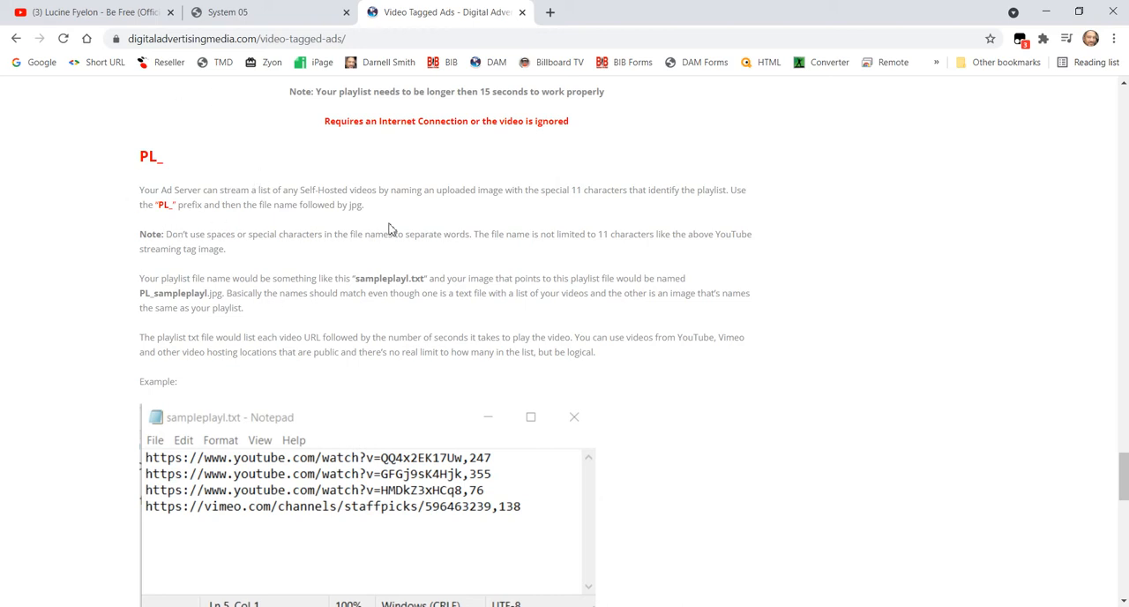
scroll(265, 291, down, 3)
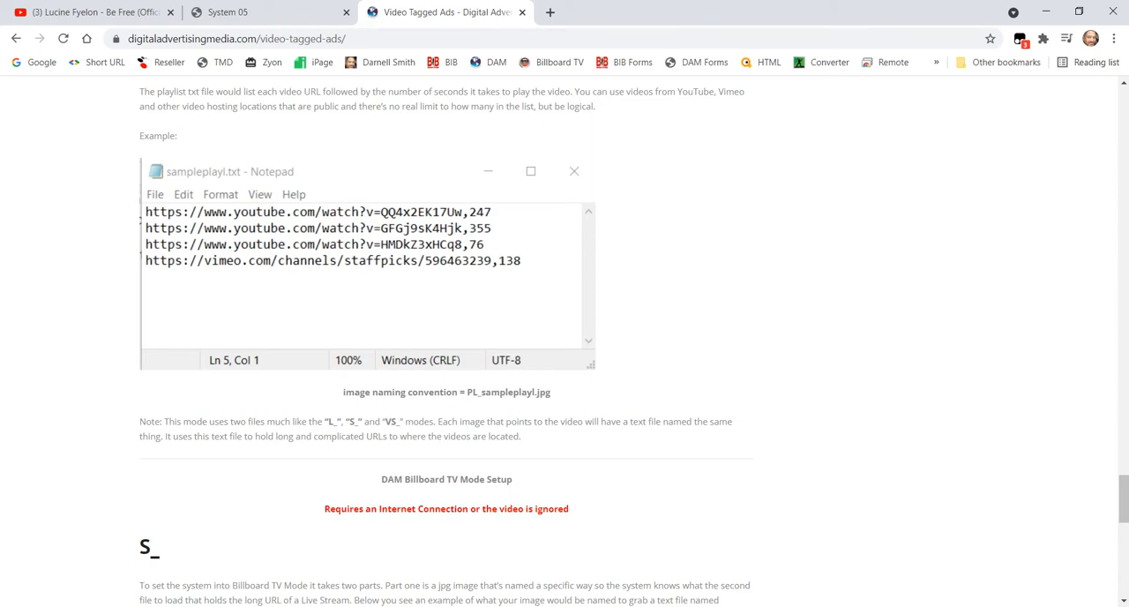
- Switch to the DAM Control Panel and load sampleplayl.txt from the Playlists folder into the Playlist Creator
click(836, 556)
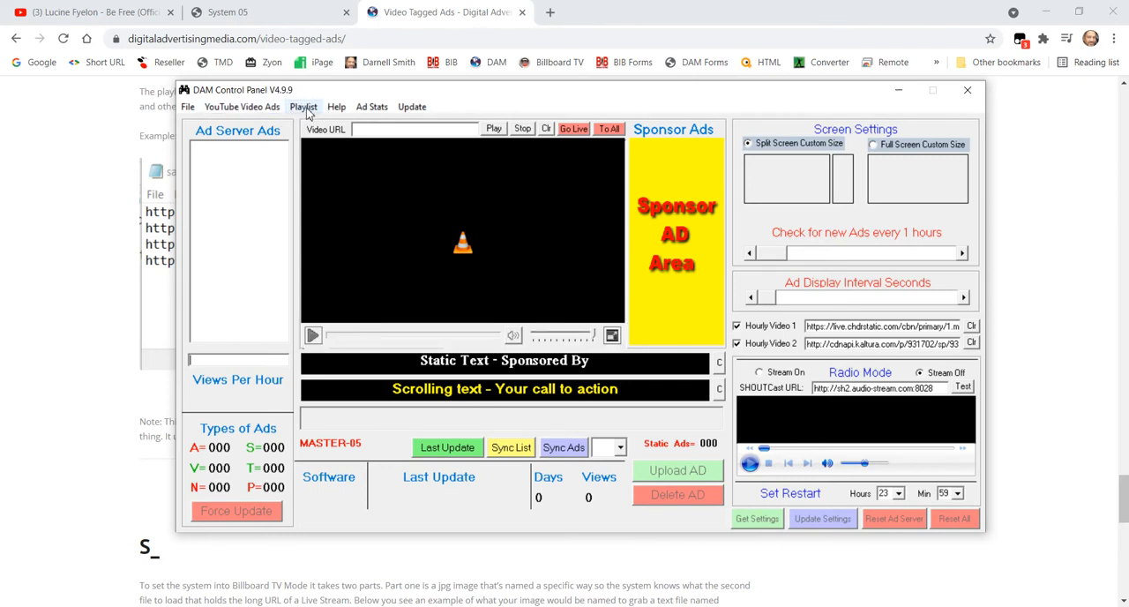
click(304, 107)
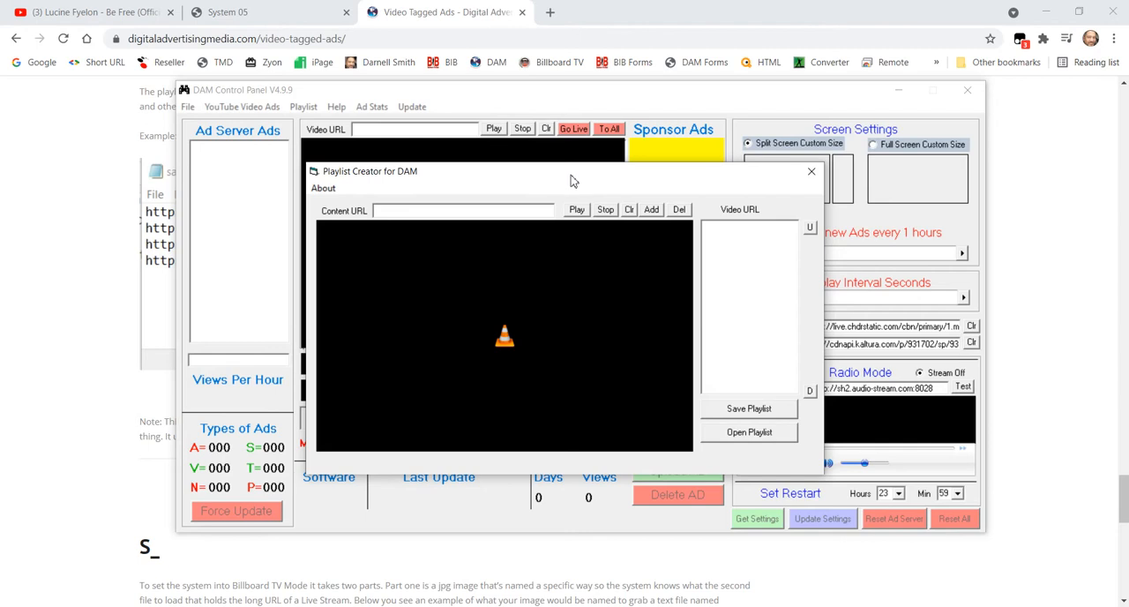
click(748, 433)
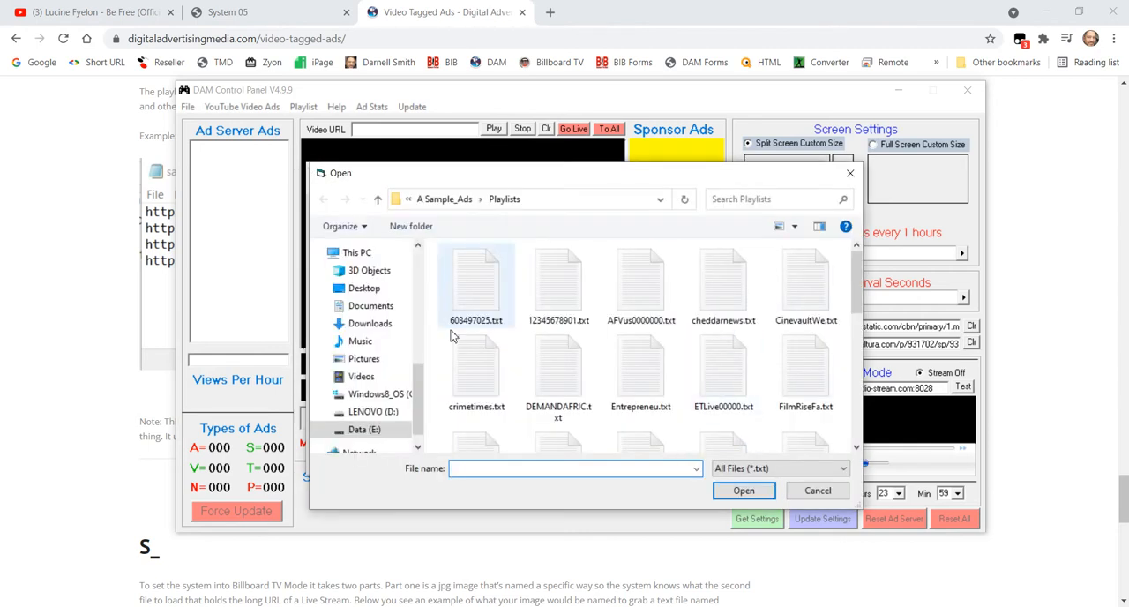
drag(857, 268, 861, 385)
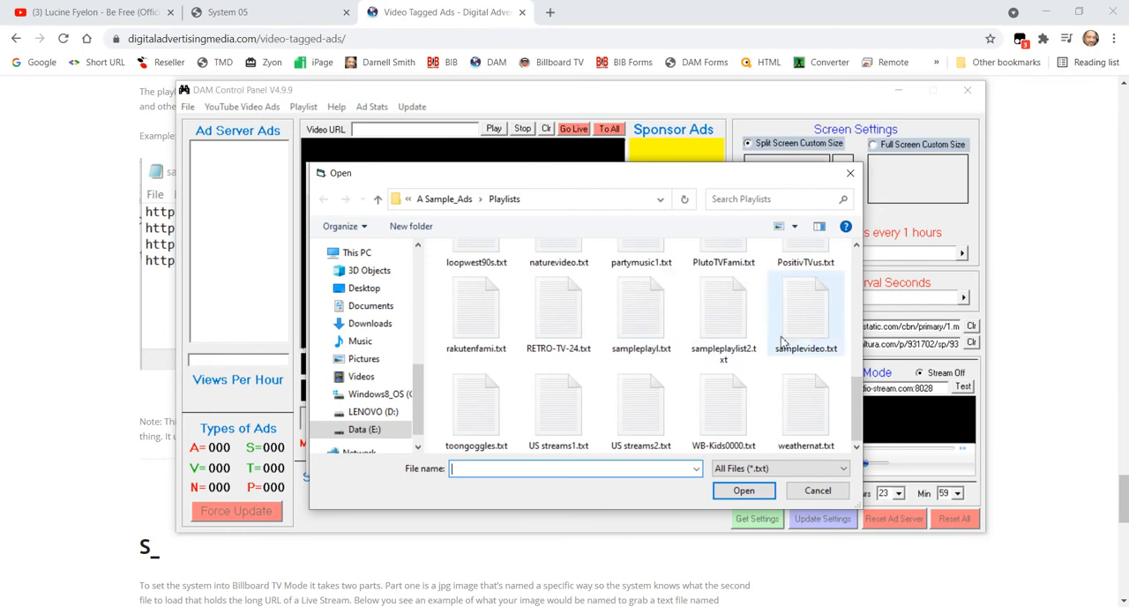
drag(859, 394, 854, 268)
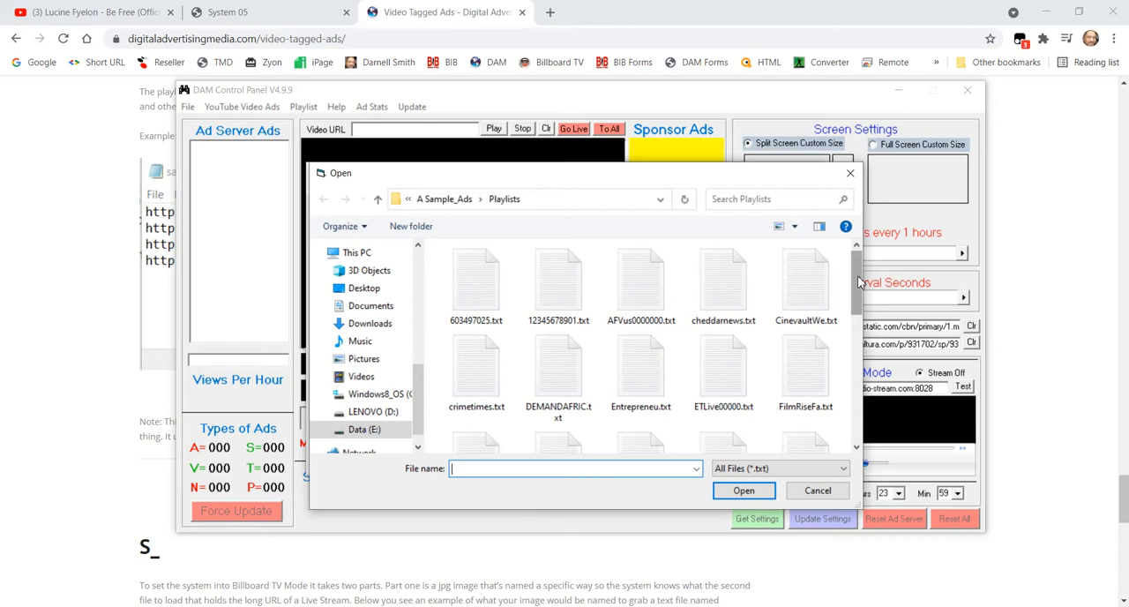
drag(859, 280, 856, 415)
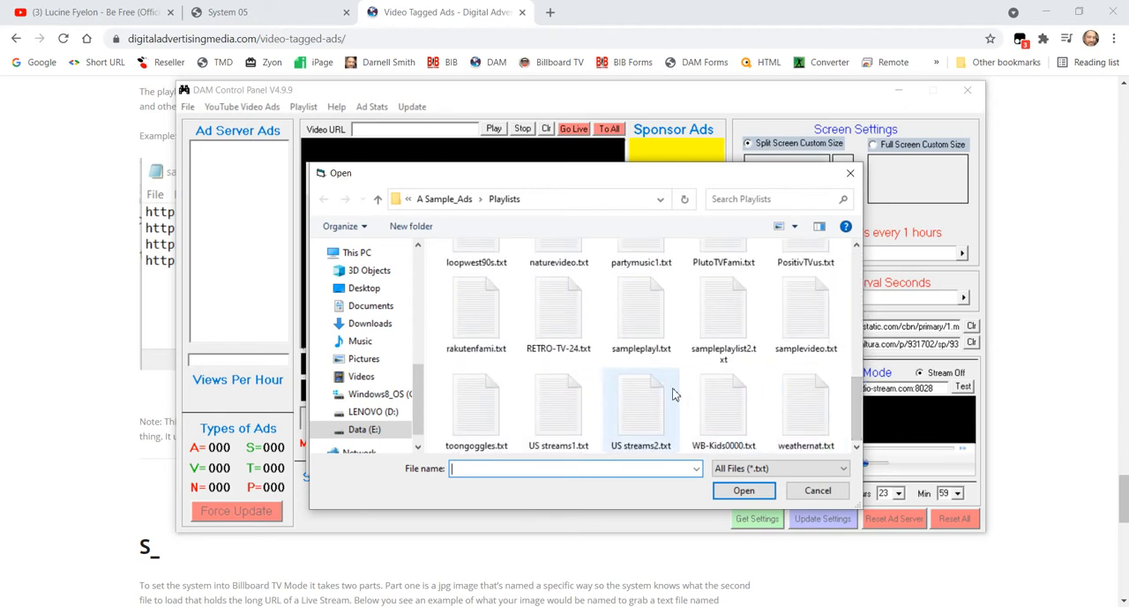
click(646, 333)
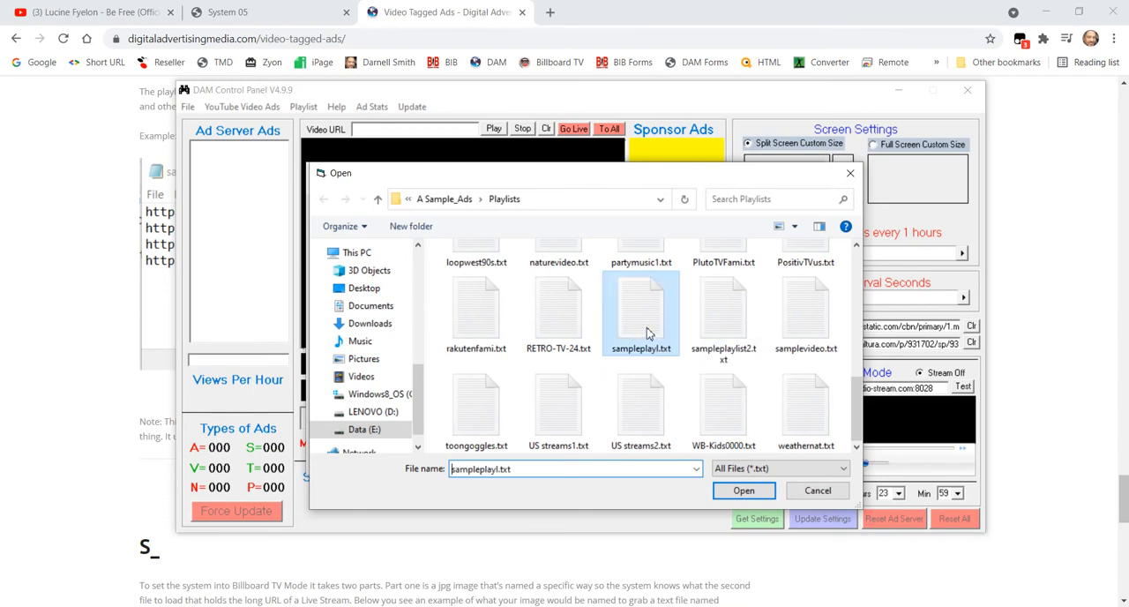
click(753, 494)
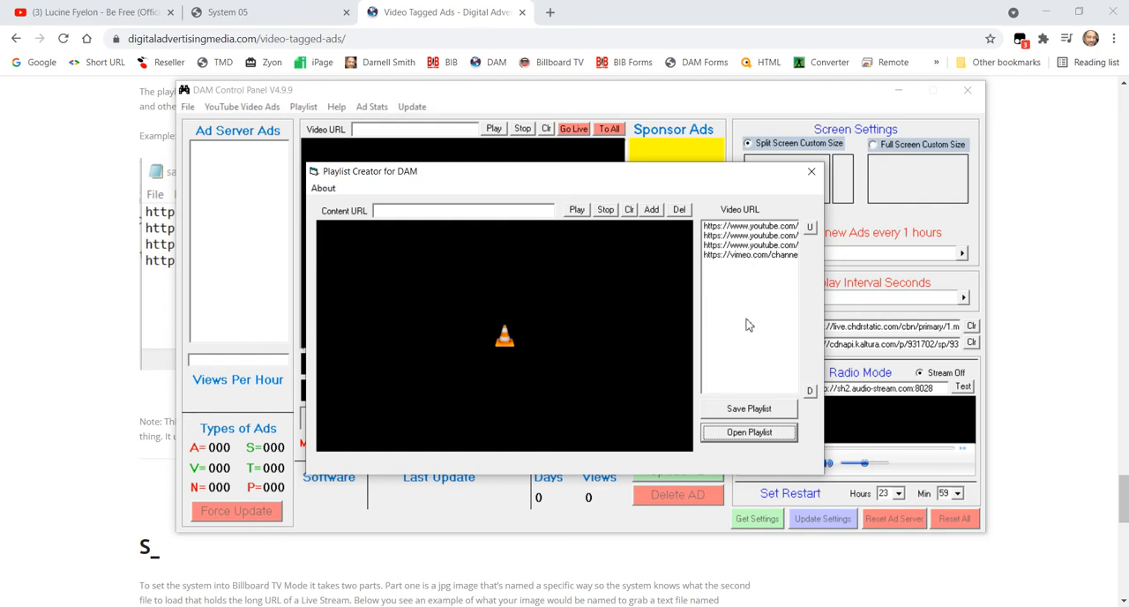
- Preview the playlist's first and second YouTube videos, stopping each one, and play the Vimeo video
click(748, 227)
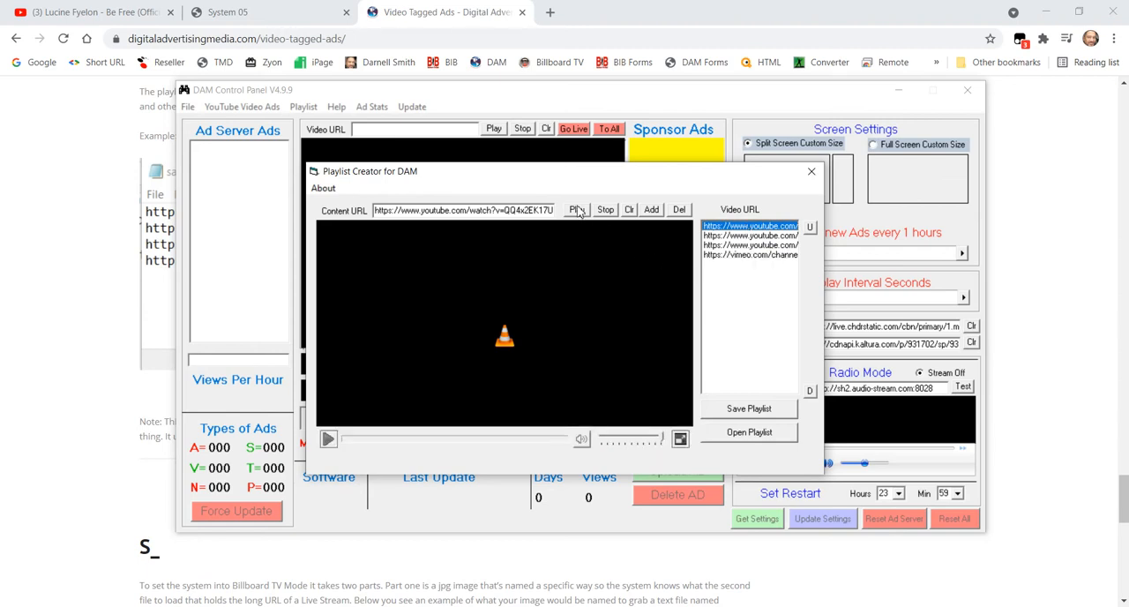
click(752, 229)
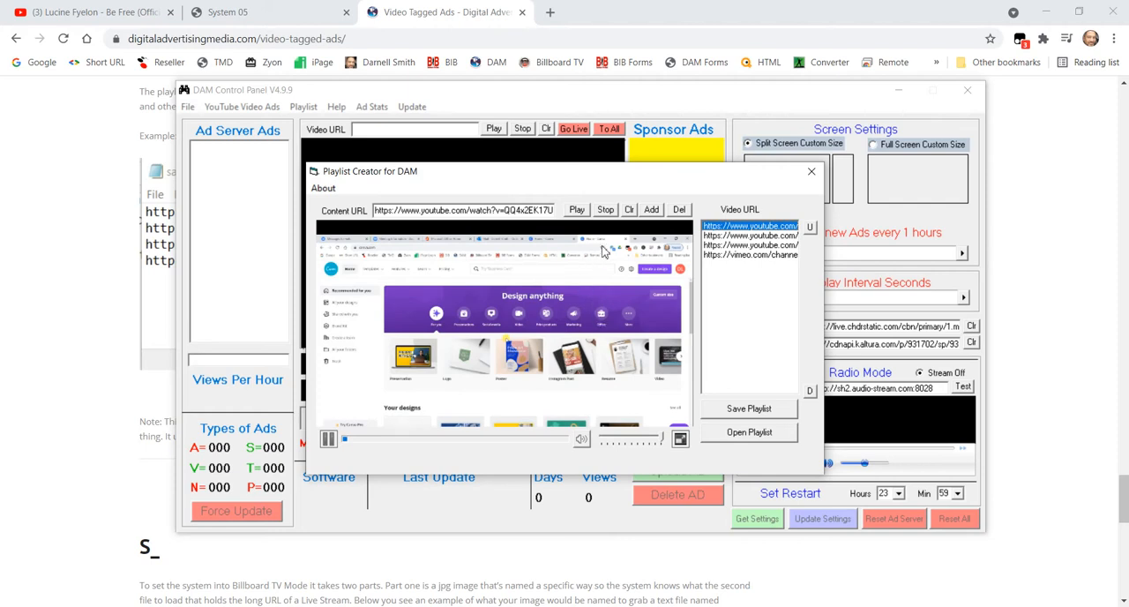
click(606, 210)
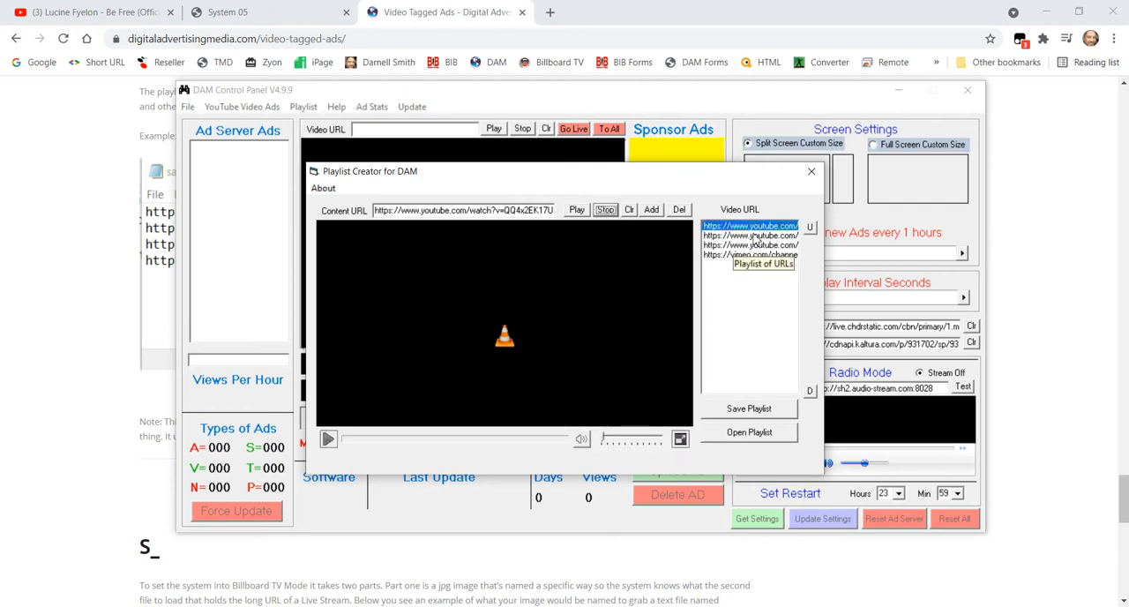
click(756, 236)
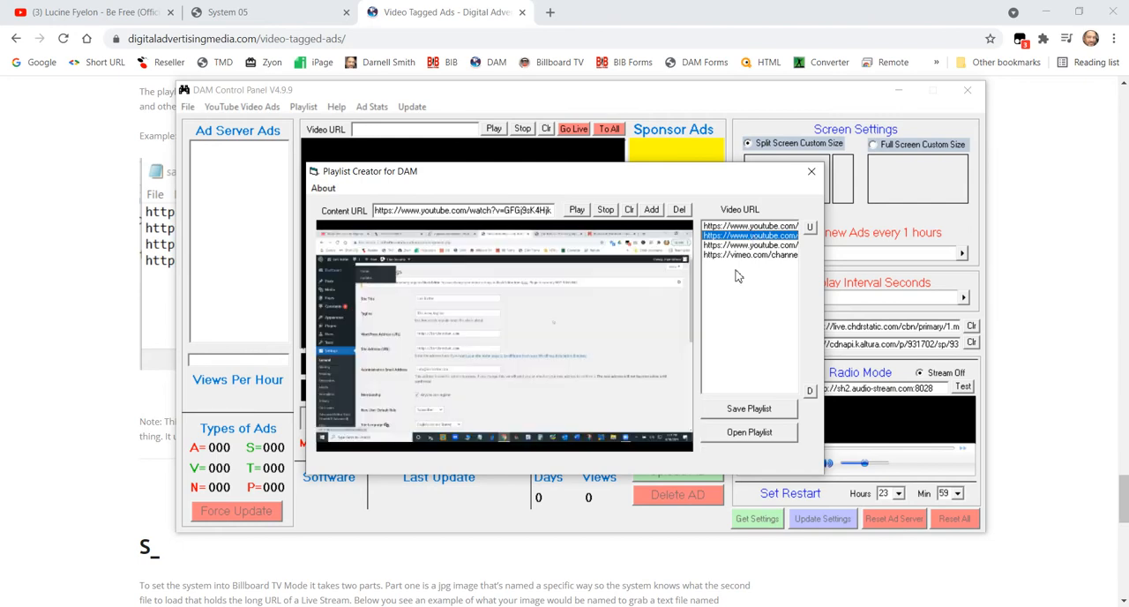
click(606, 210)
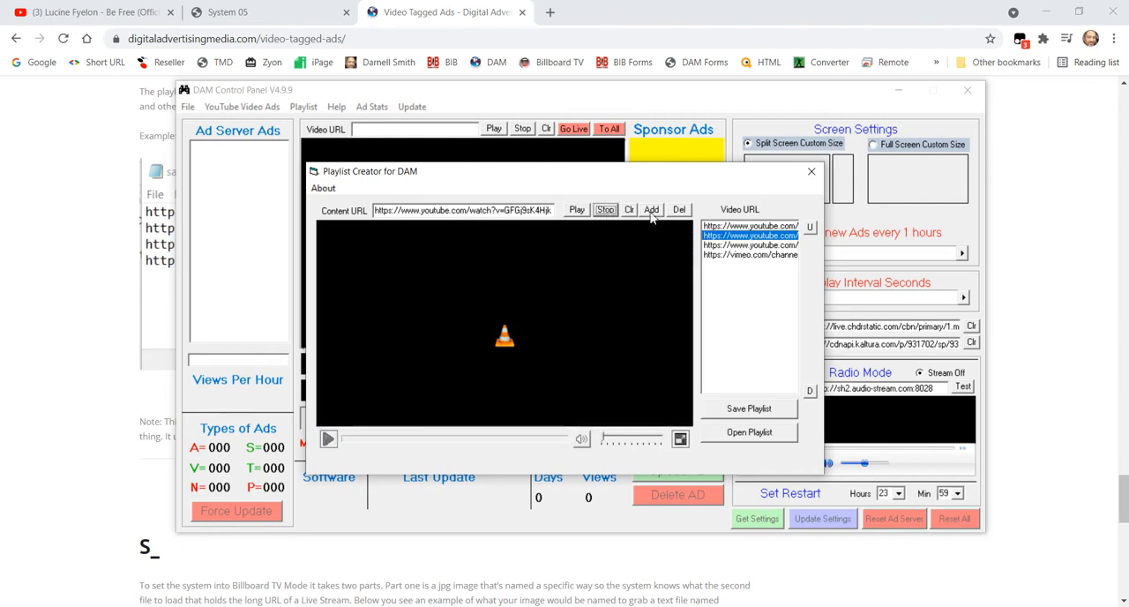
click(741, 255)
double_click(737, 255)
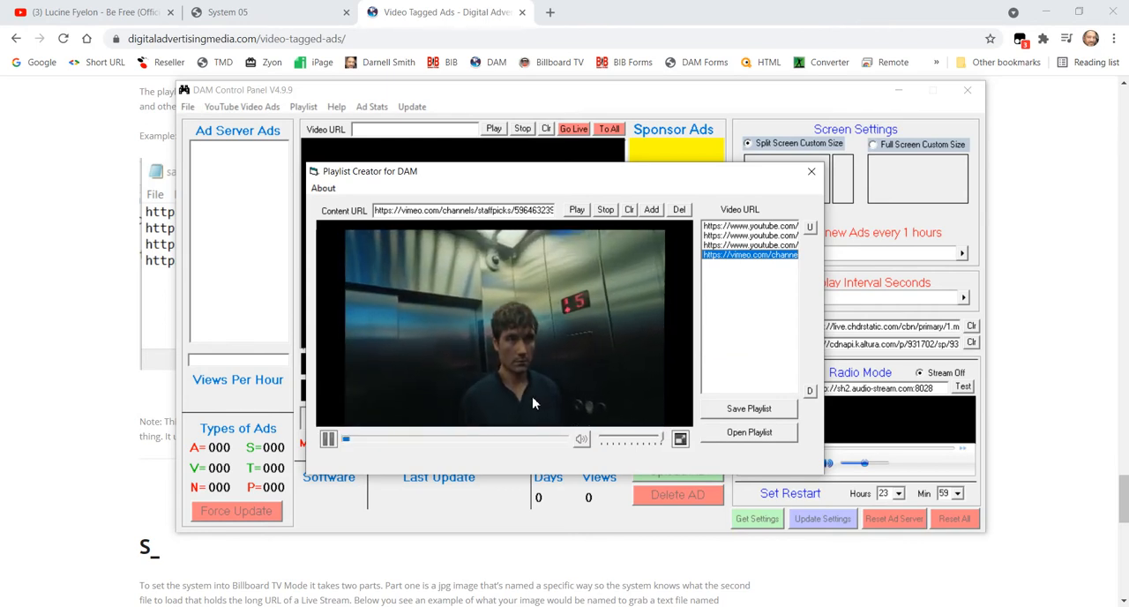
- Stop the Vimeo preview, and move the Vimeo URL to the top of the playlist and back to the bottom
click(605, 210)
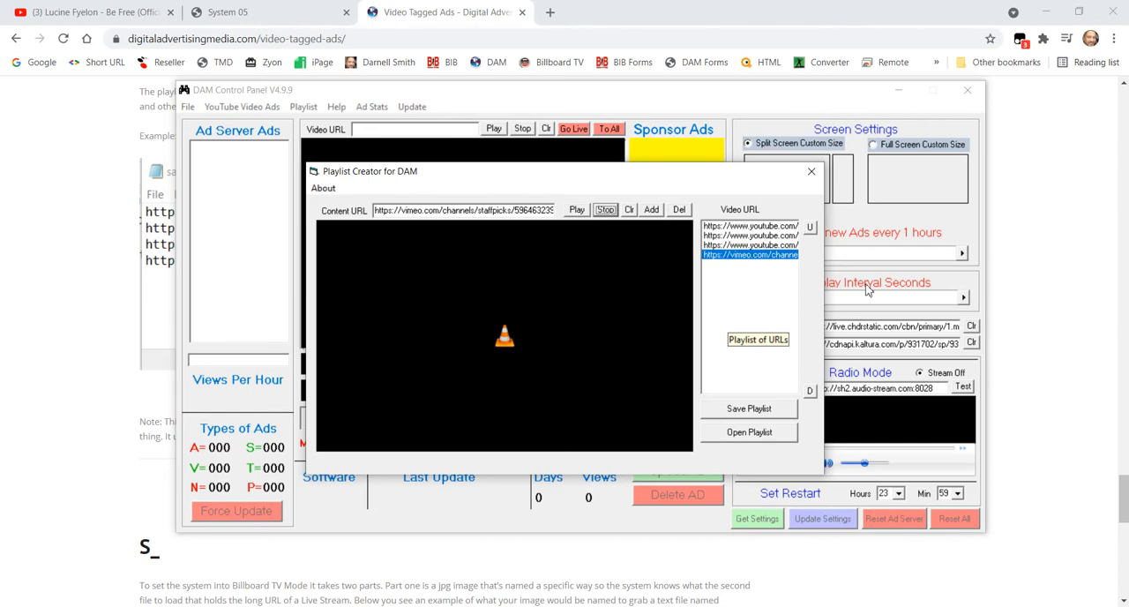
mouse_move(519, 396)
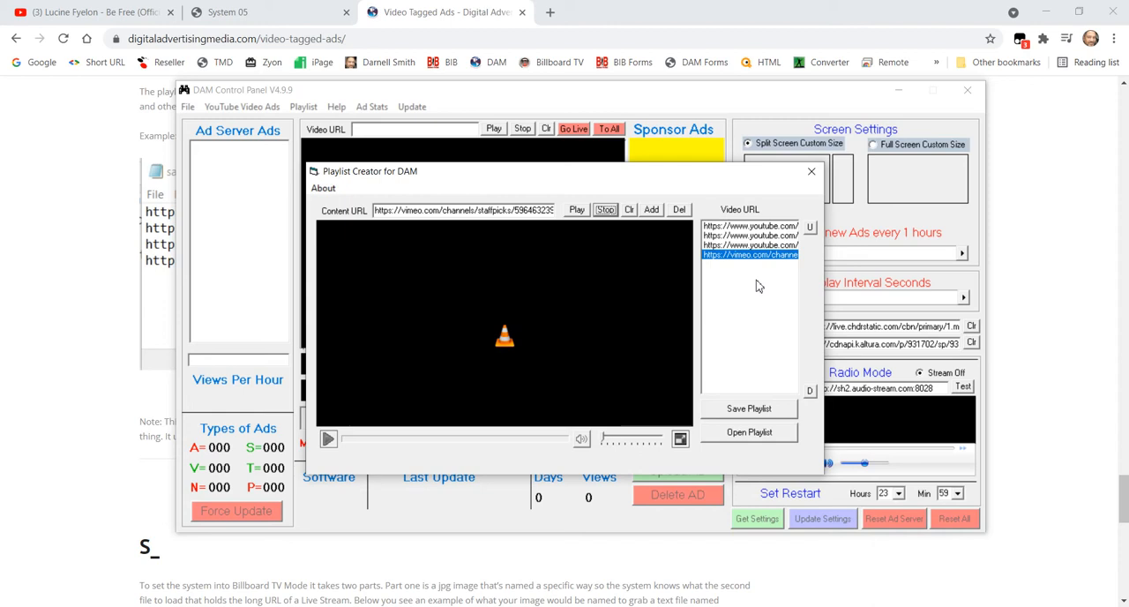
click(746, 226)
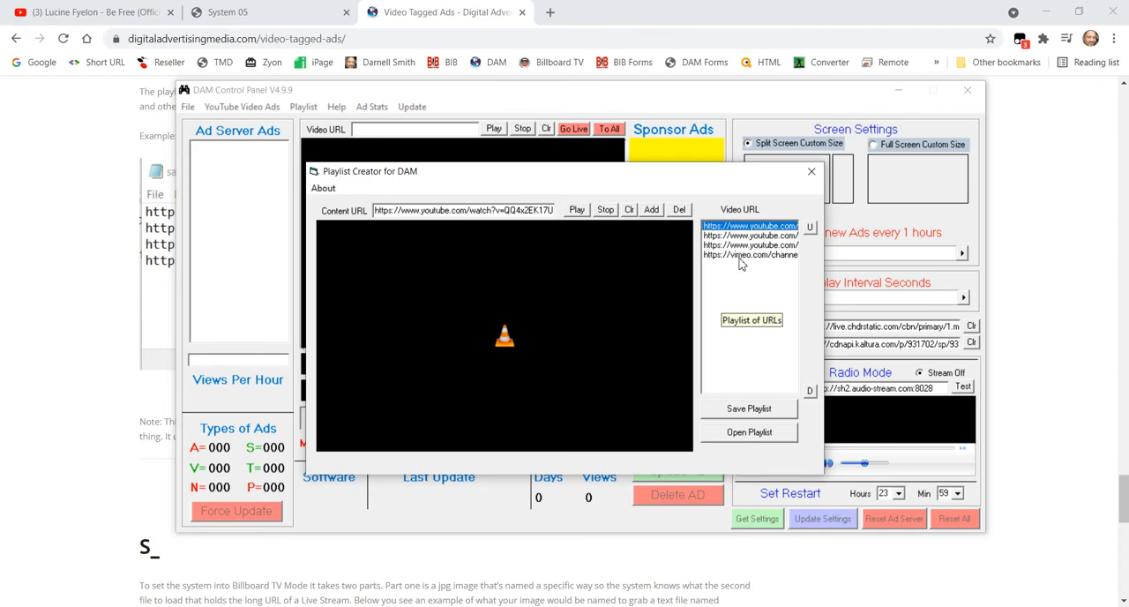
click(739, 255)
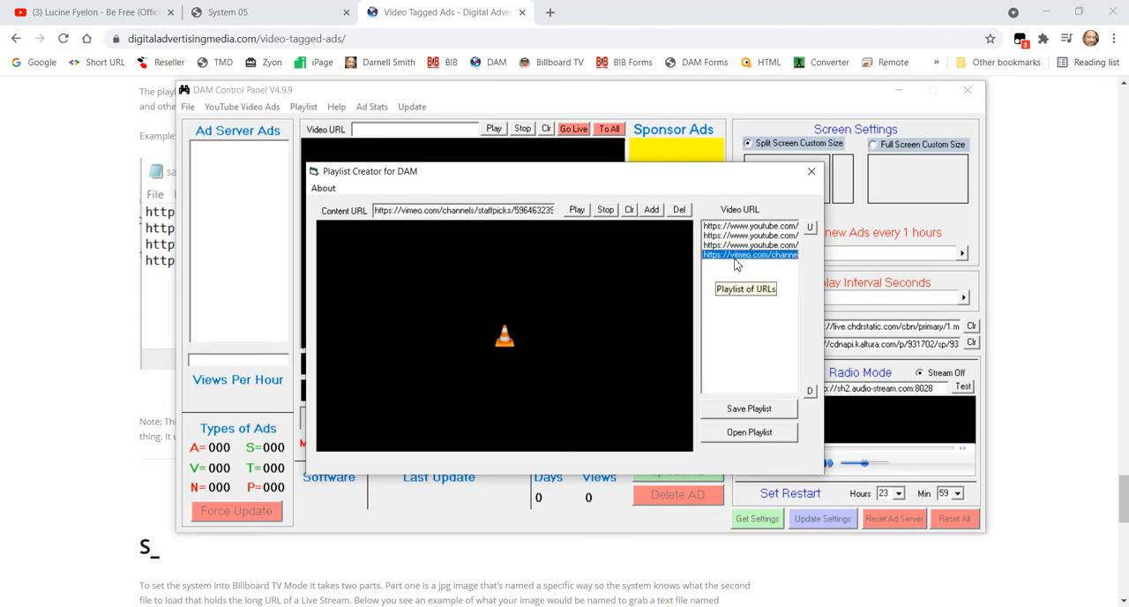
click(811, 228)
click(811, 229)
click(811, 228)
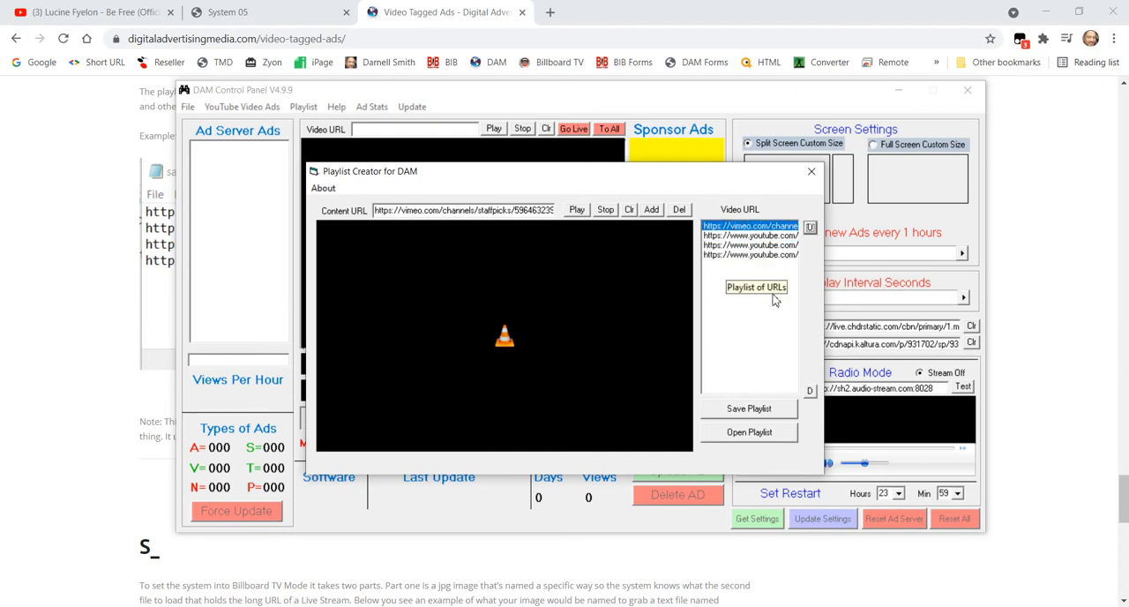
click(809, 391)
click(809, 390)
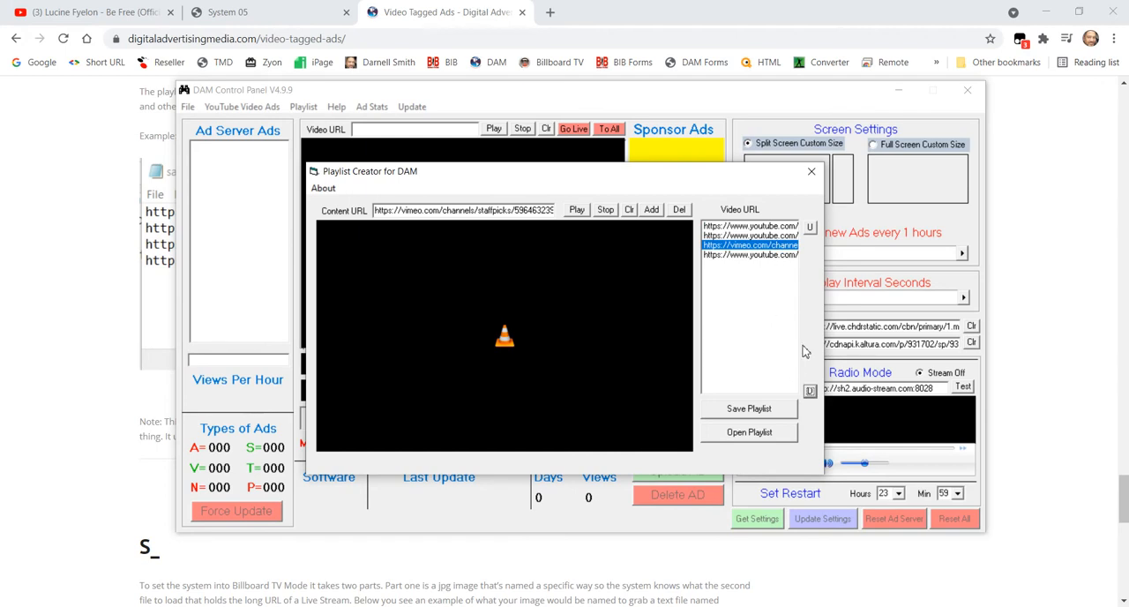
click(809, 391)
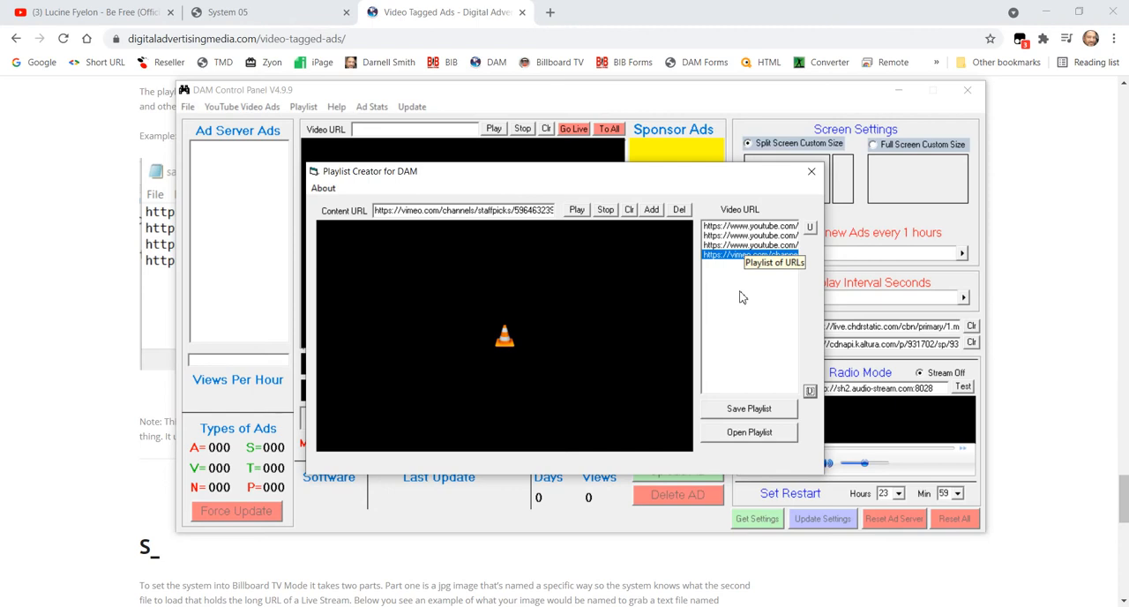
- Delete all four URLs from the playlist and clear the Content URL field
click(757, 228)
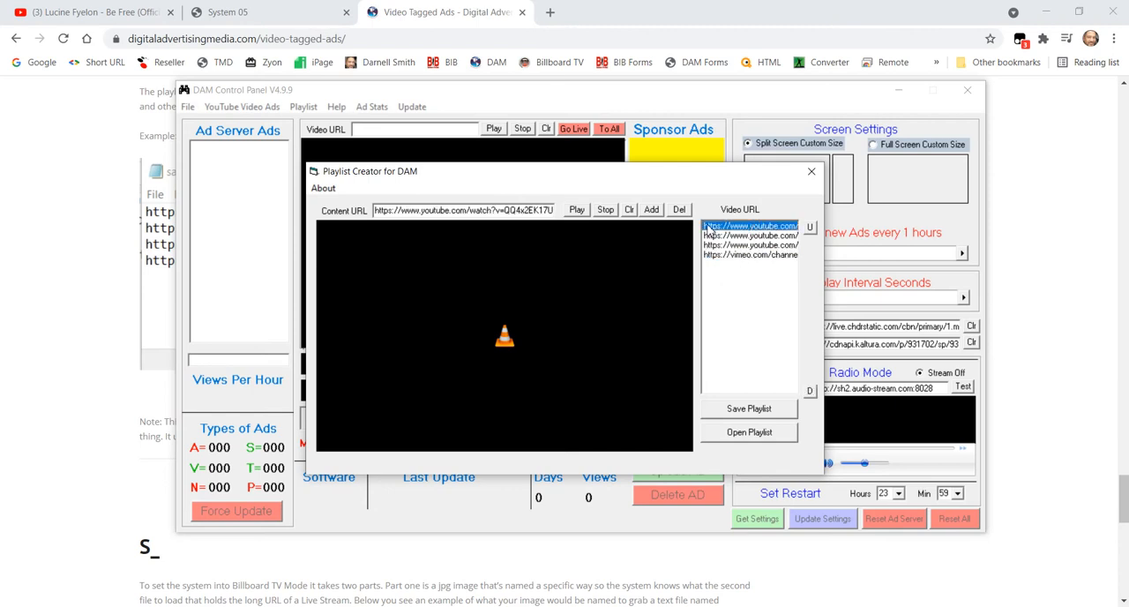
click(679, 210)
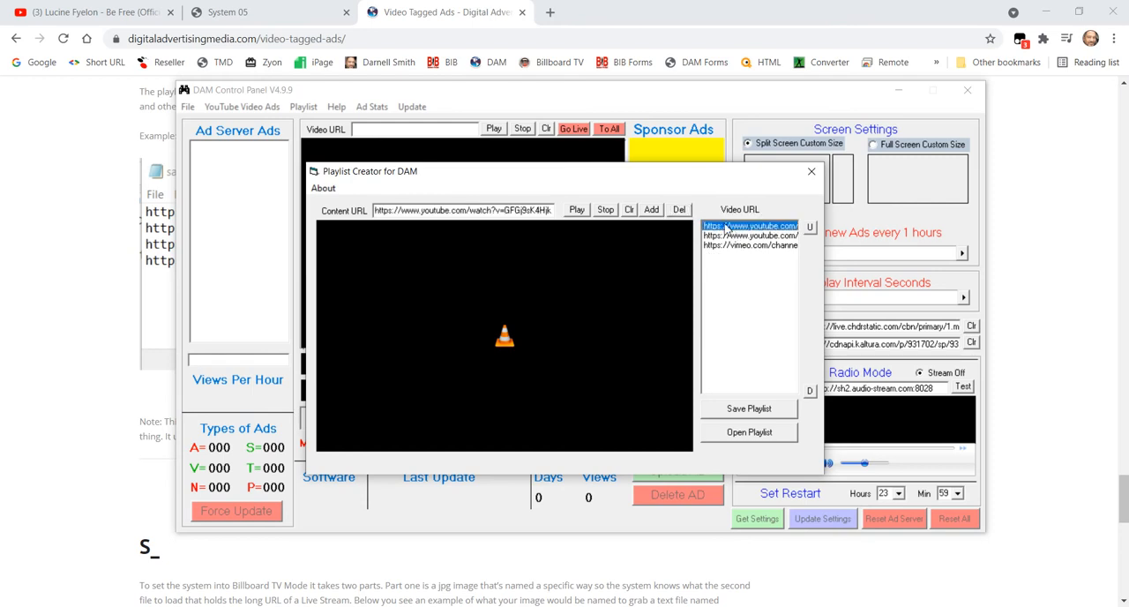
click(679, 210)
click(679, 212)
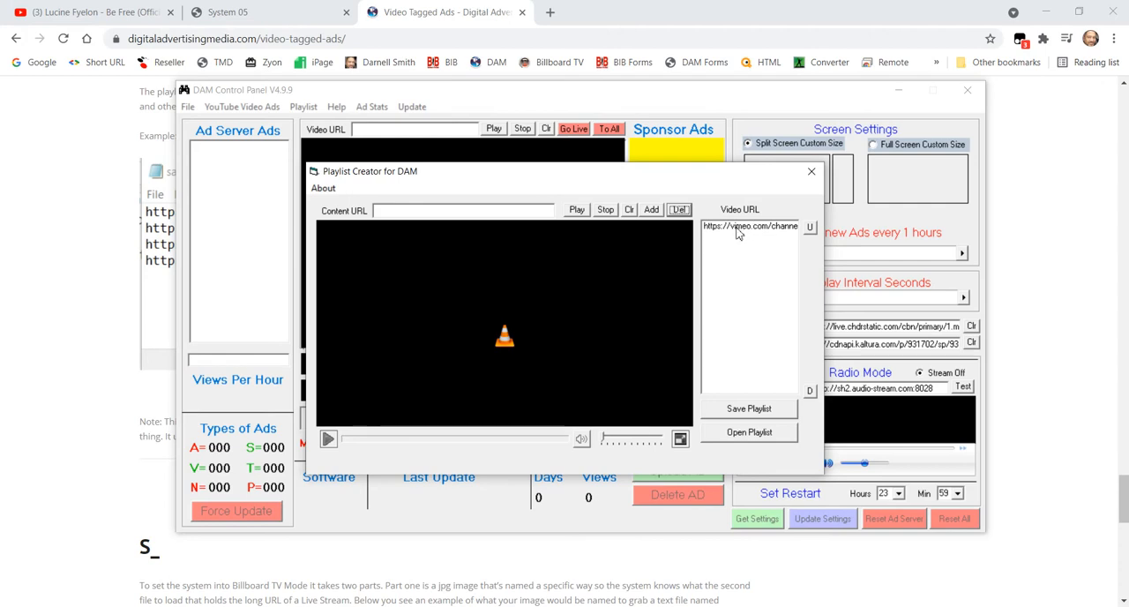
click(741, 230)
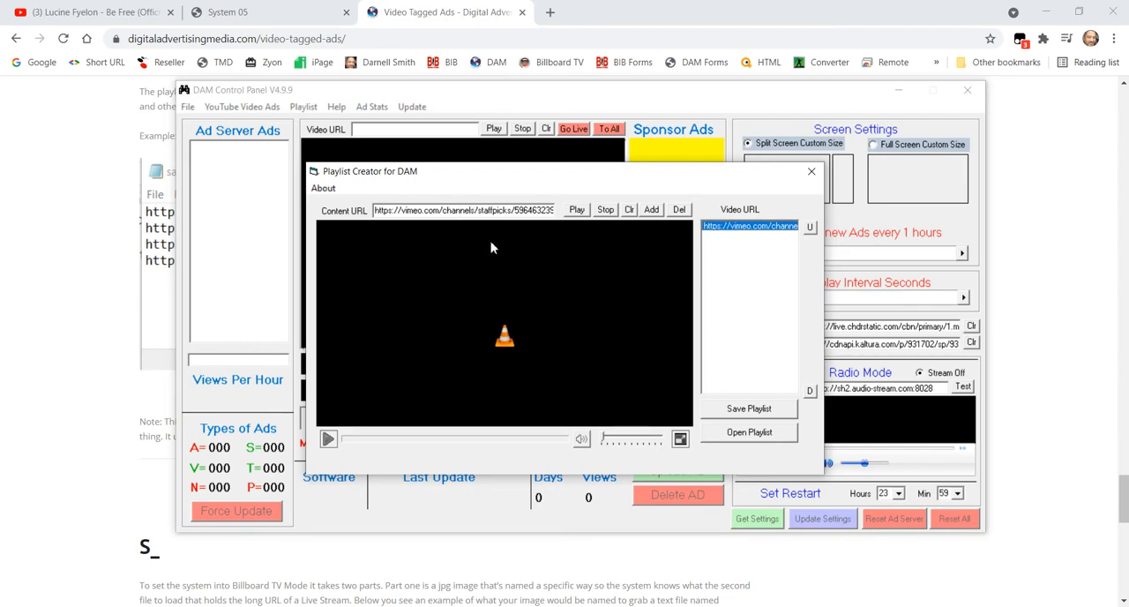
click(630, 210)
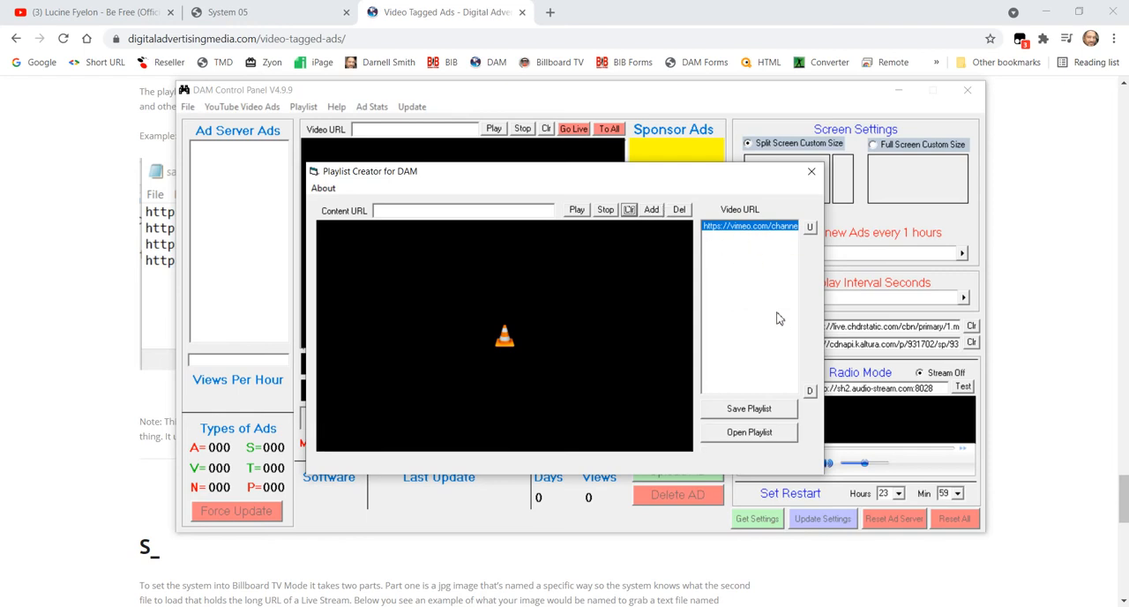
click(679, 210)
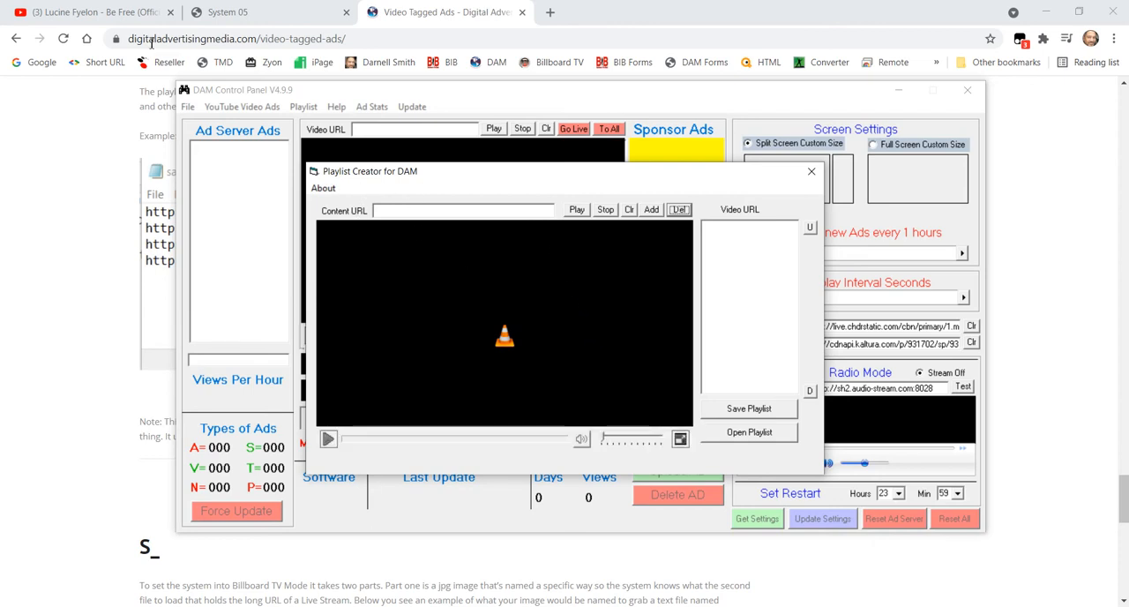
- Copy the web address of the YouTube video "Lucine Fyelon - Be Free" and paste it as the Content URL in Playlist Creator
click(97, 12)
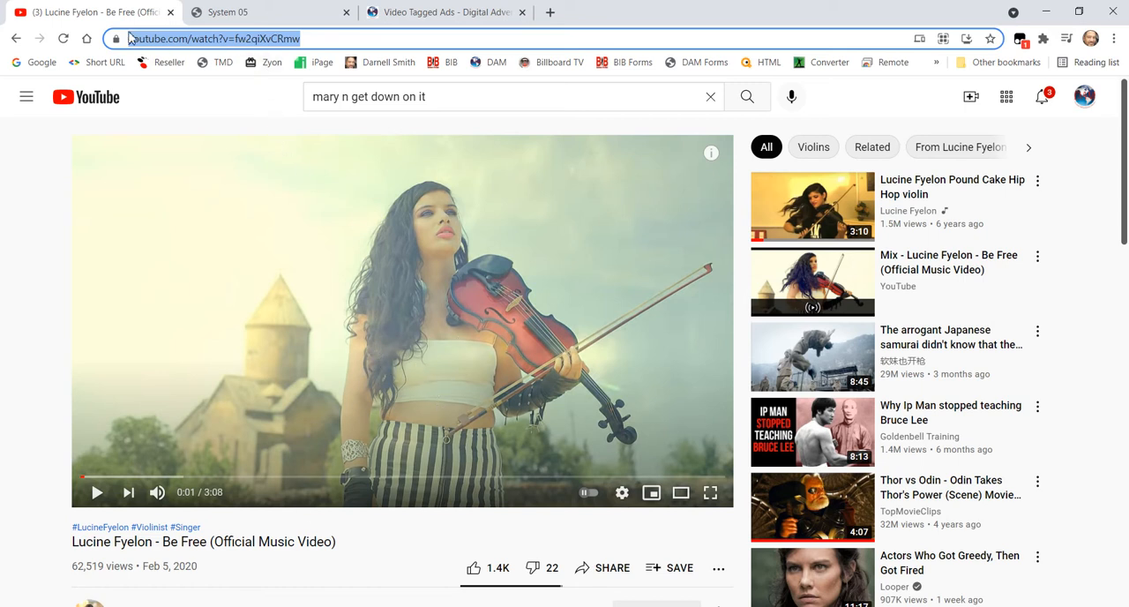
click(319, 39)
drag(369, 44, 110, 40)
right_click(240, 42)
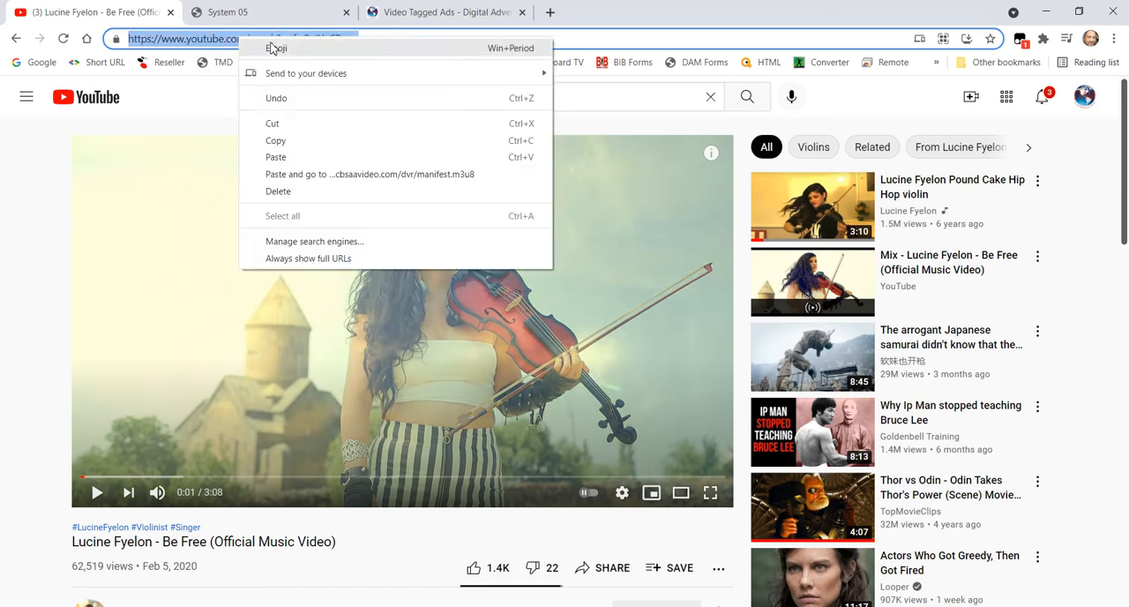
click(294, 141)
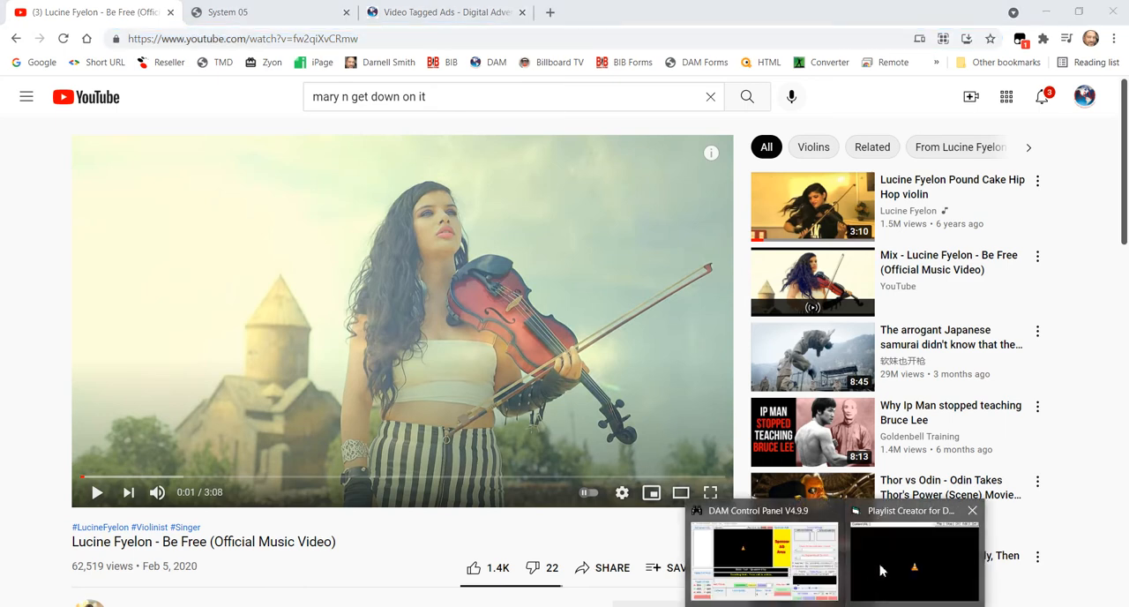
click(909, 561)
right_click(468, 212)
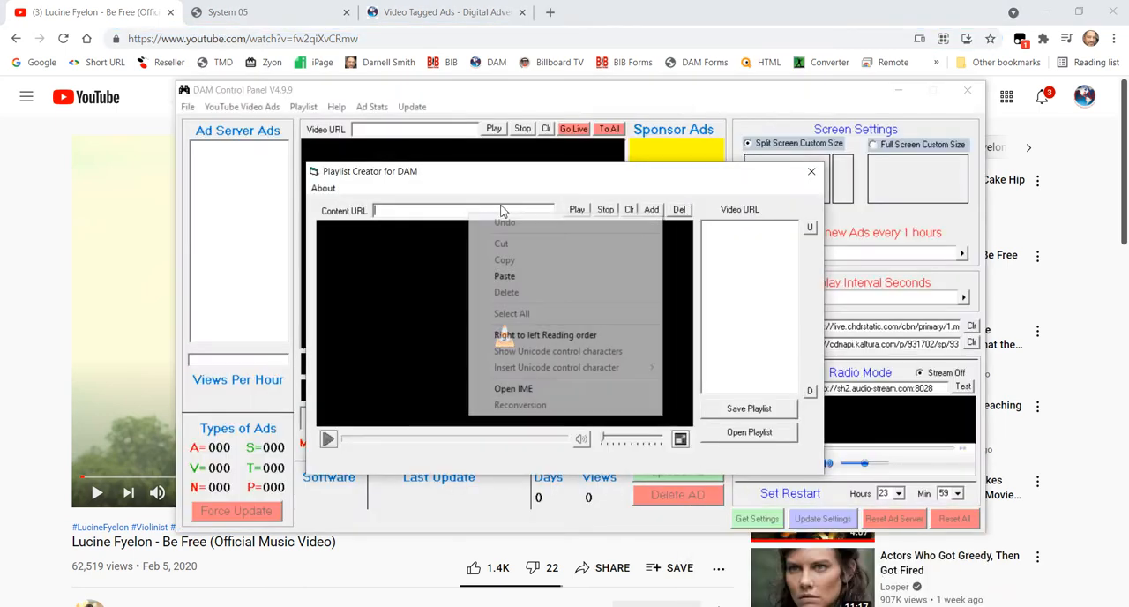
click(517, 277)
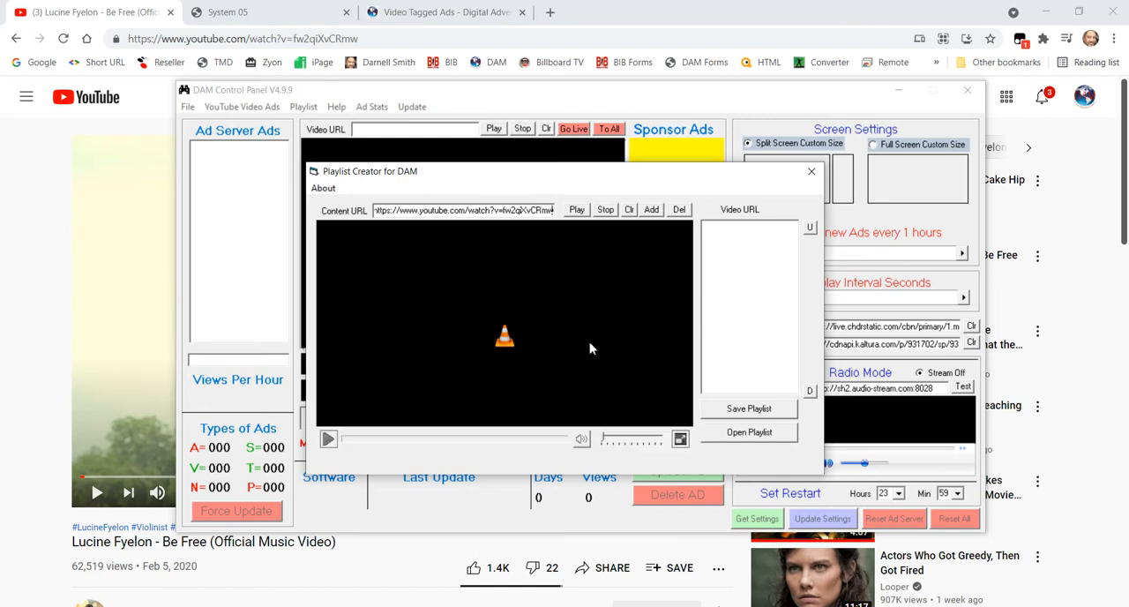
- Play the pasted Be Free video in the preview and lower the system volume
click(577, 210)
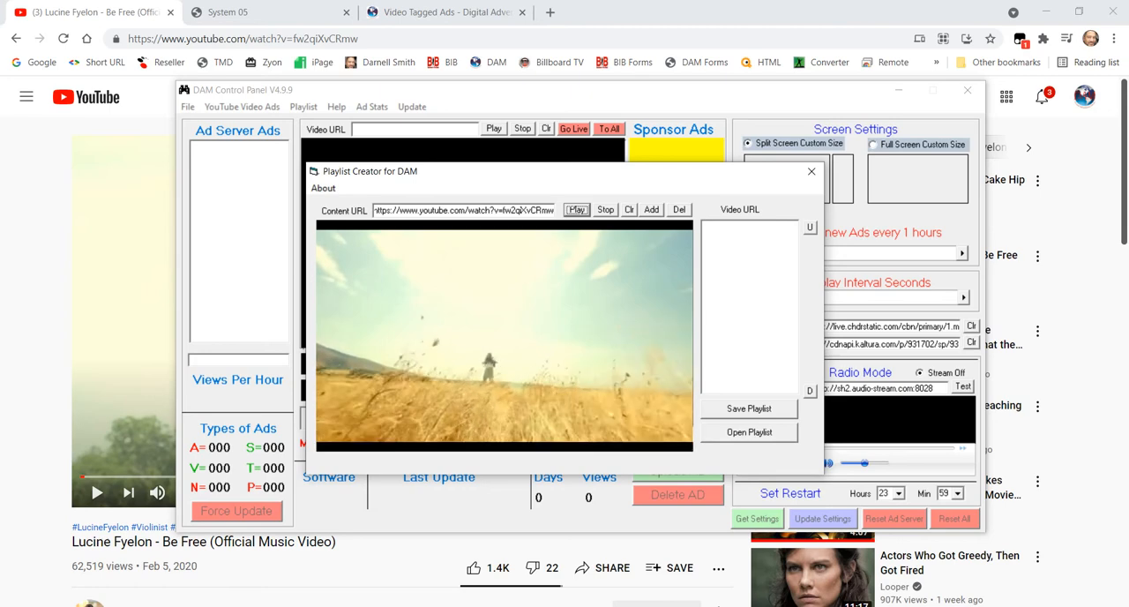
key(XF86AudioLowerVolume)
key(XF86AudioLowerVolume)
key(XF86AudioLowerVolume)
key(XF86AudioLowerVolume)
key(XF86AudioLowerVolume)
key(XF86AudioLowerVolume)
key(XF86AudioLowerVolume)
key(XF86AudioLowerVolume)
key(XF86AudioLowerVolume)
key(XF86AudioLowerVolume)
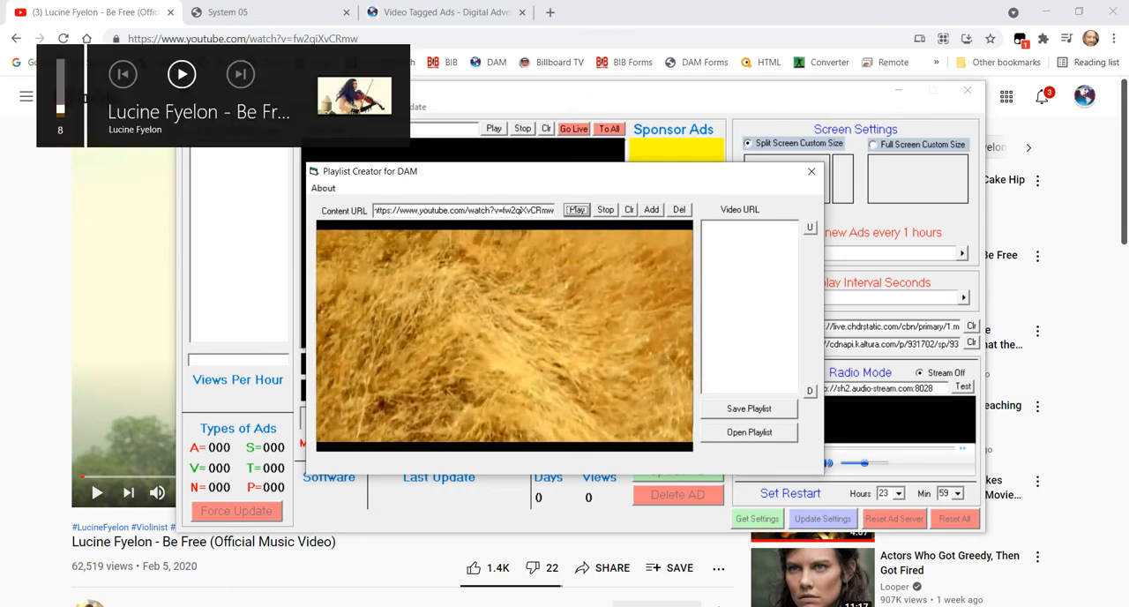
key(XF86AudioRaiseVolume)
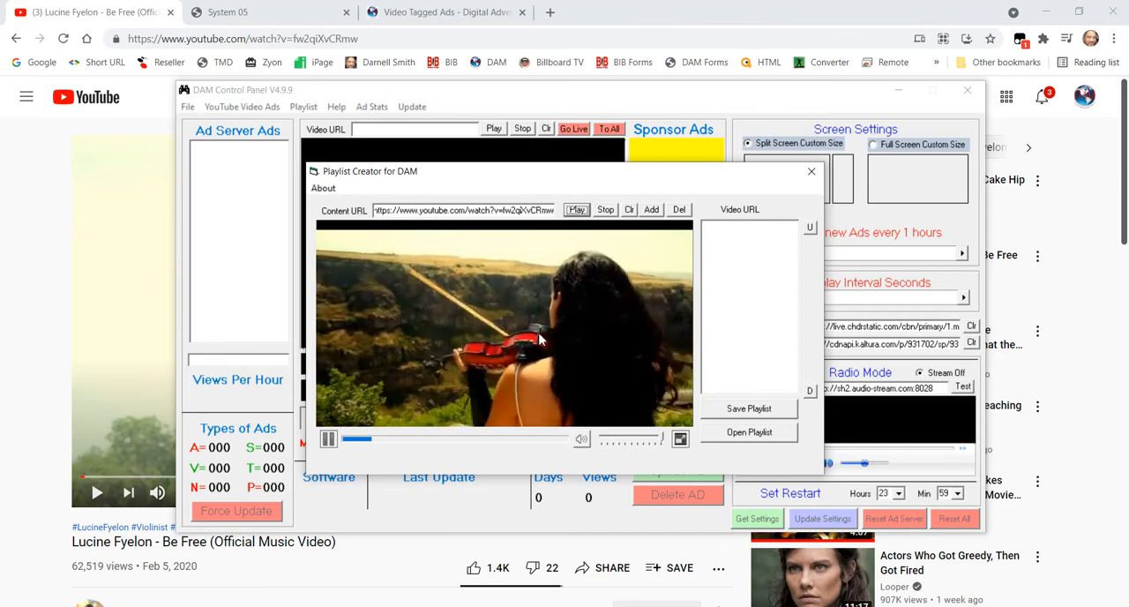
- Add the Be Free video's URL to the playlist and stop the preview
click(651, 209)
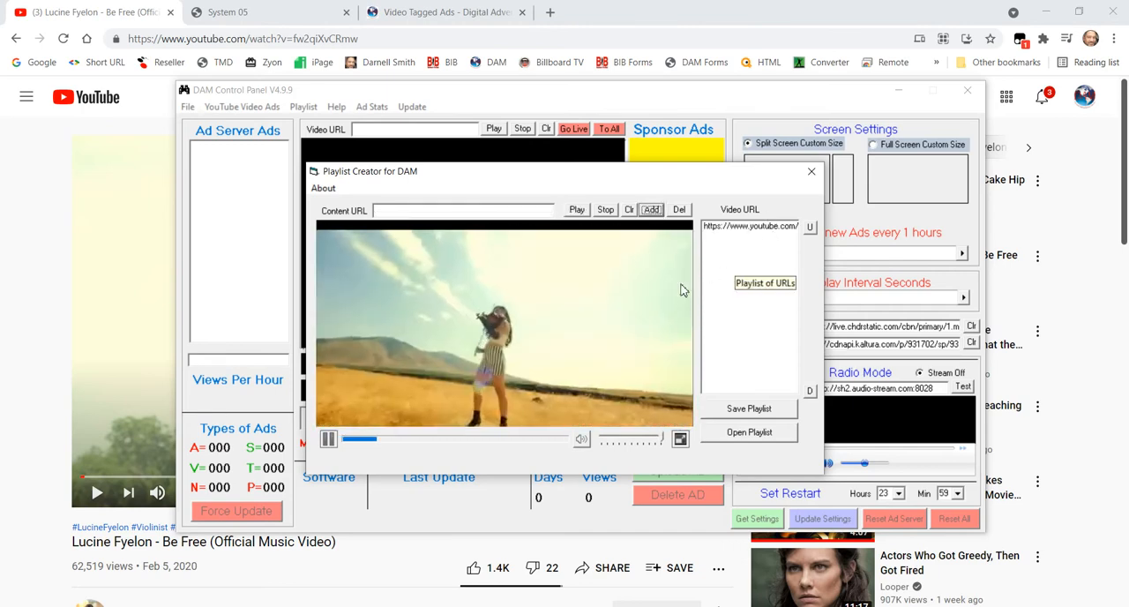
click(606, 210)
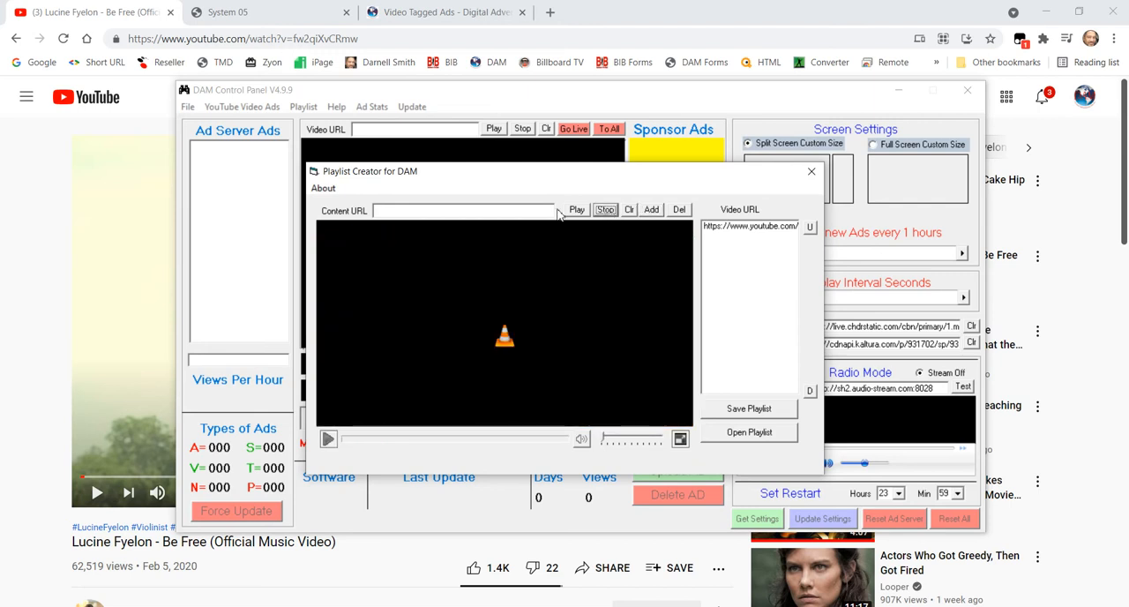
- Switch back to YouTube, open the suggested video "Lucine Fyelon vocals/violin" and pause its playback
click(399, 39)
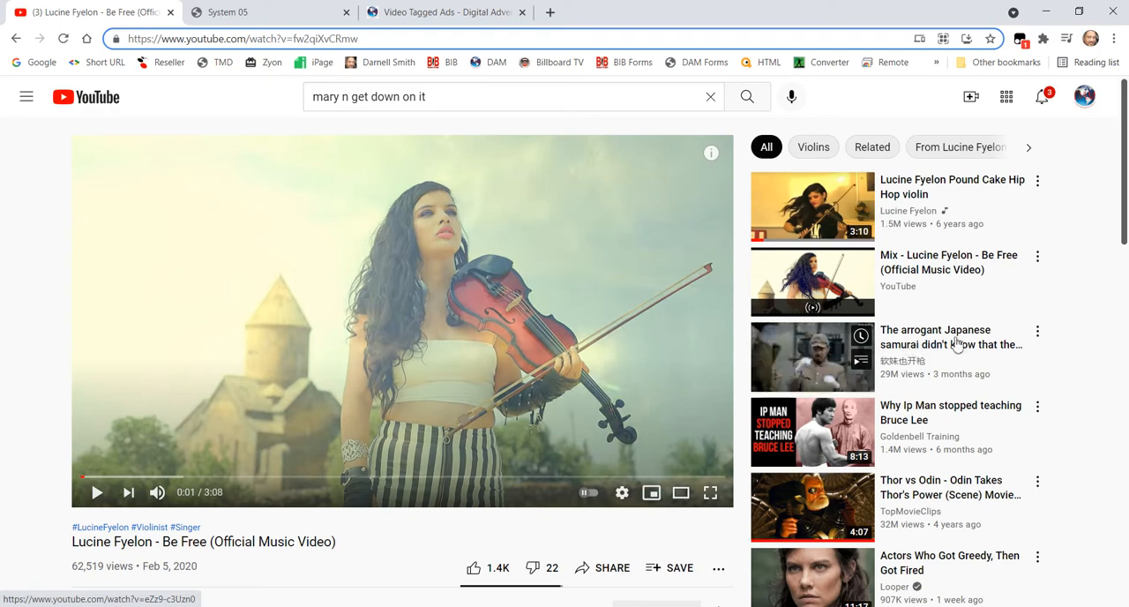
scroll(966, 369, down, 3)
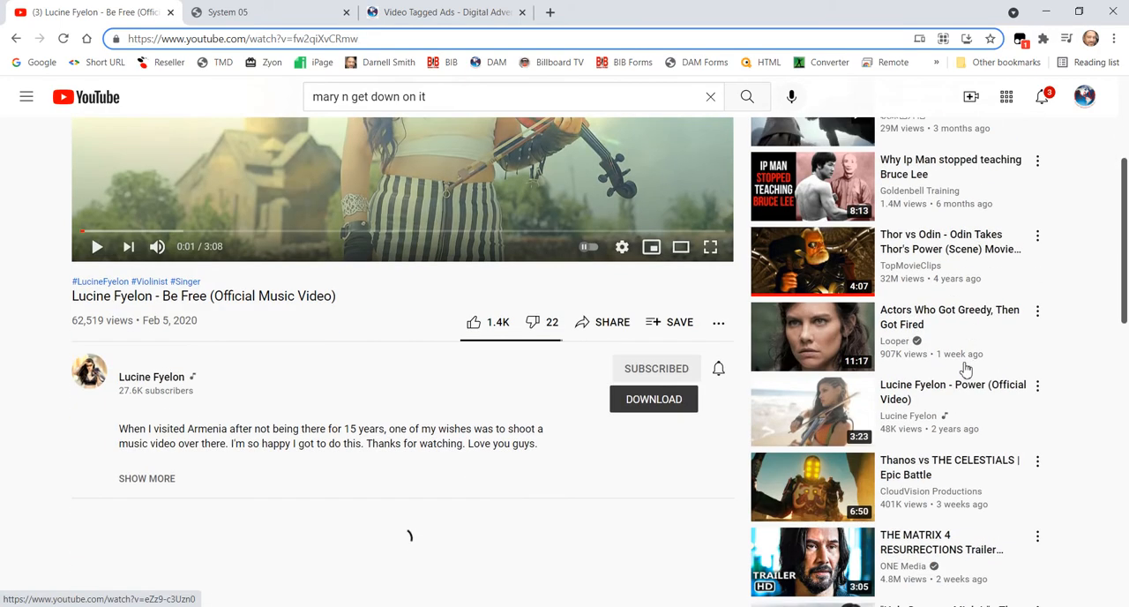
scroll(961, 371, down, 3)
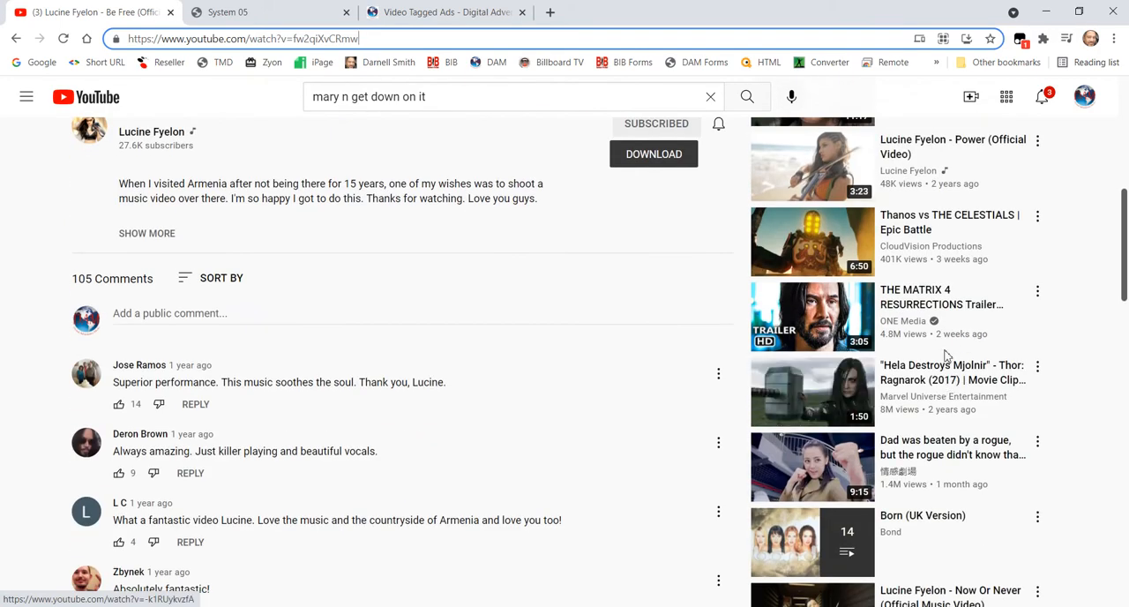
scroll(946, 354, down, 3)
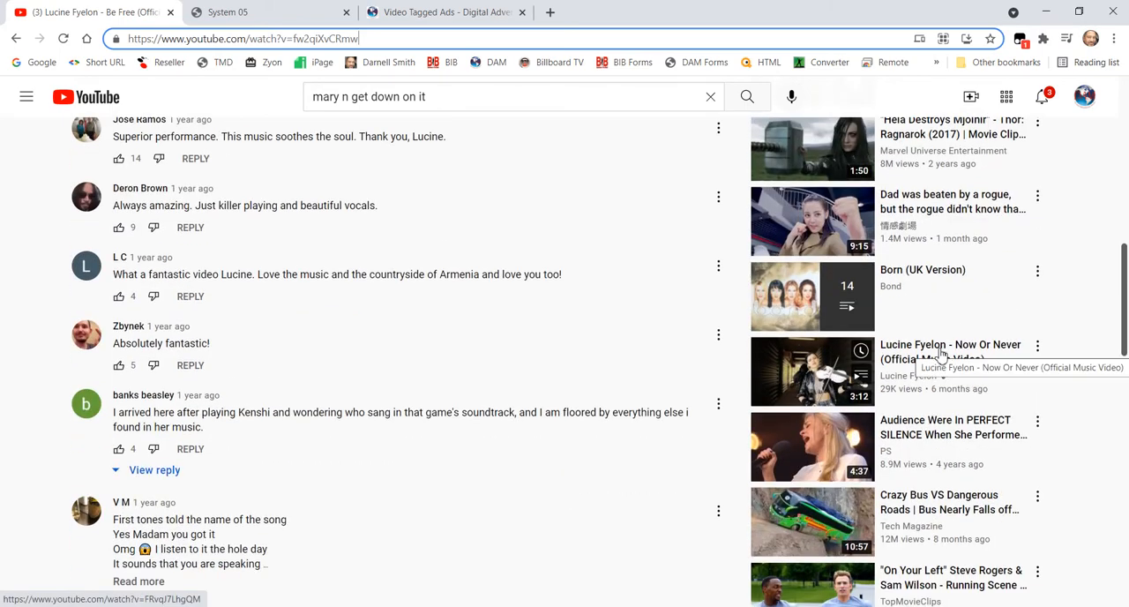
scroll(943, 354, up, 2)
scroll(940, 354, down, 6)
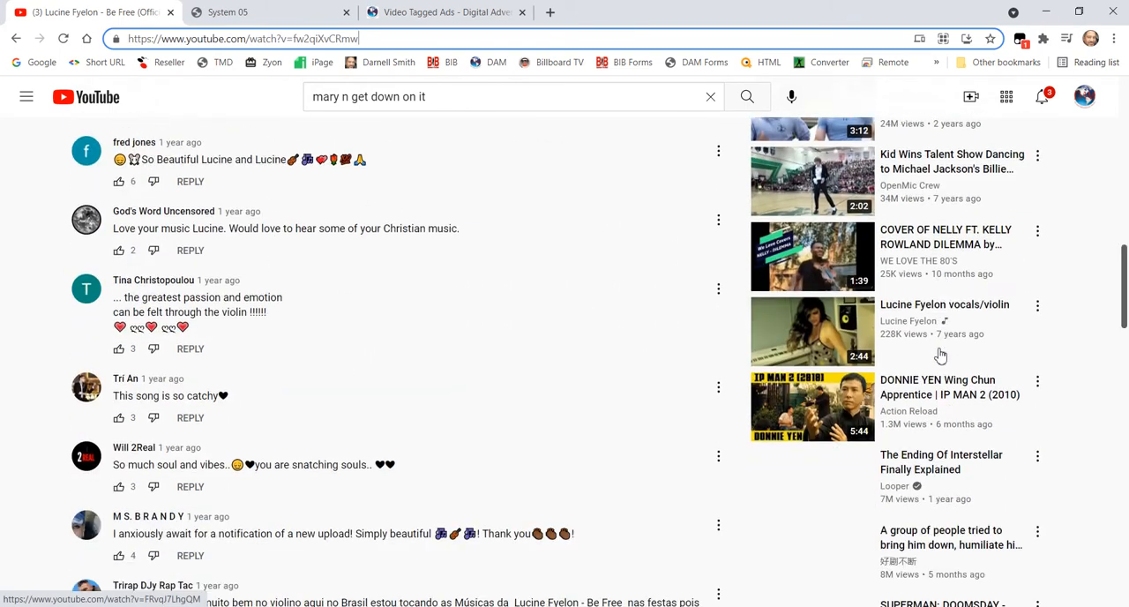
scroll(925, 342, down, 1)
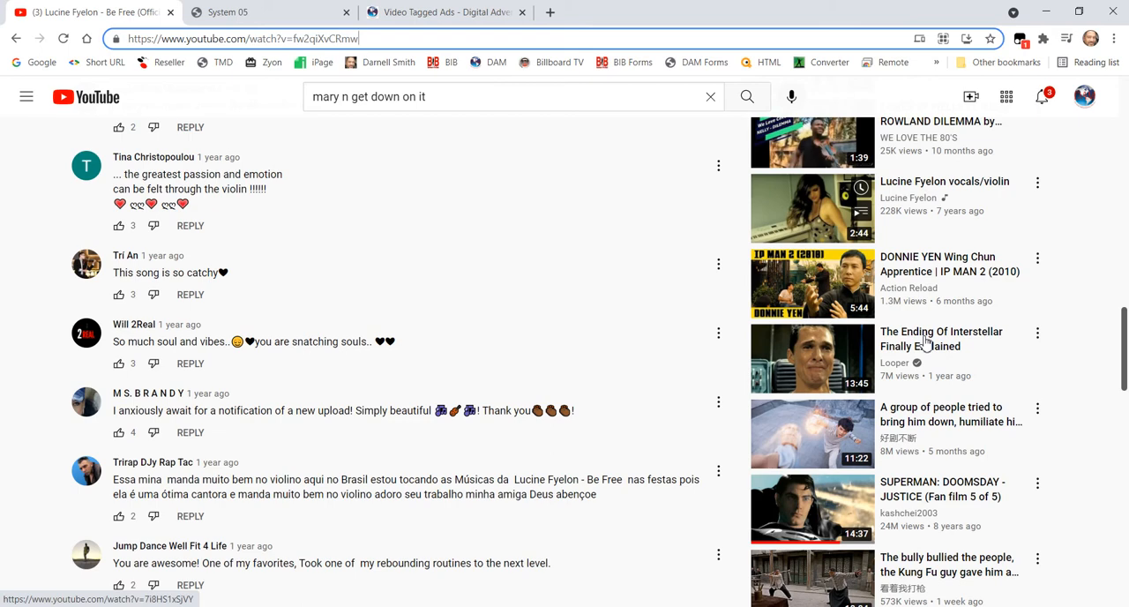
click(792, 224)
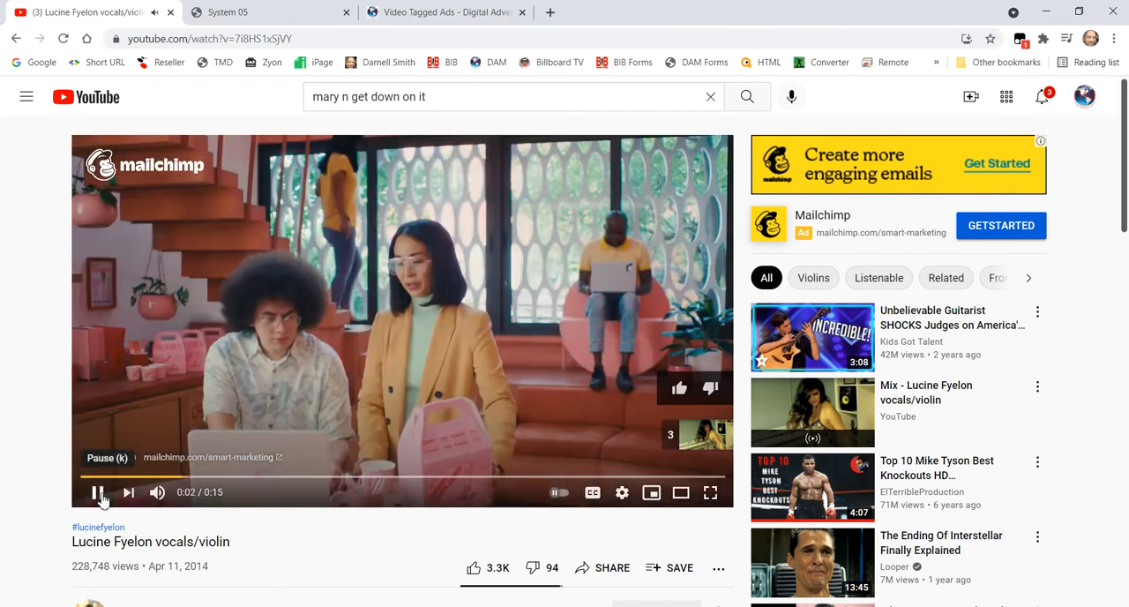
click(97, 491)
- Copy the vocals/violin video's web address into the Content URL field of Playlist Creator and start its preview
click(295, 40)
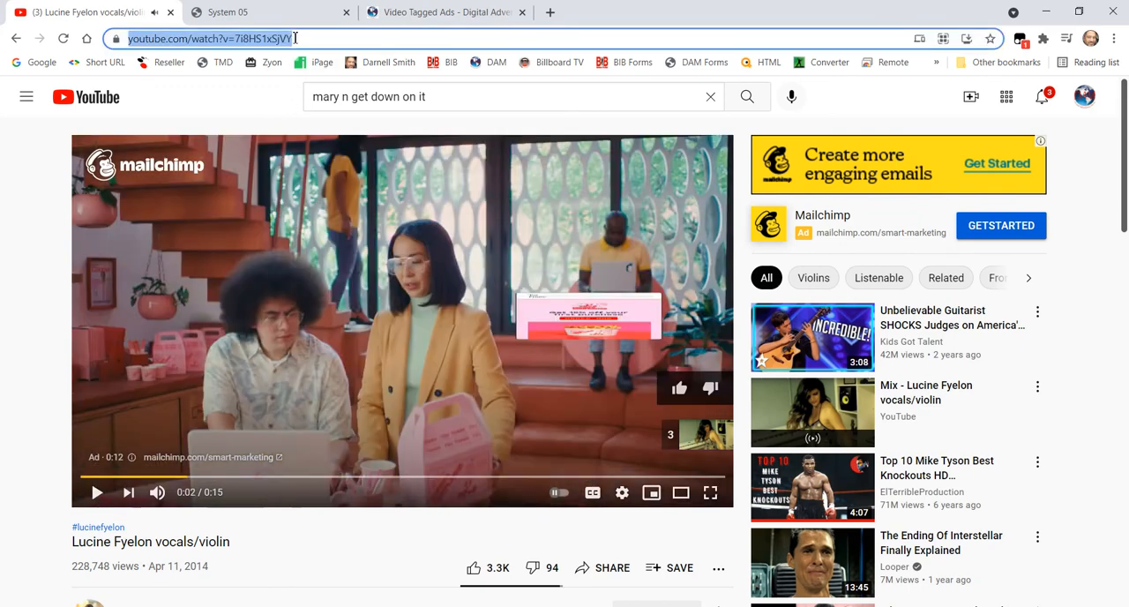
right_click(295, 39)
click(360, 141)
click(834, 606)
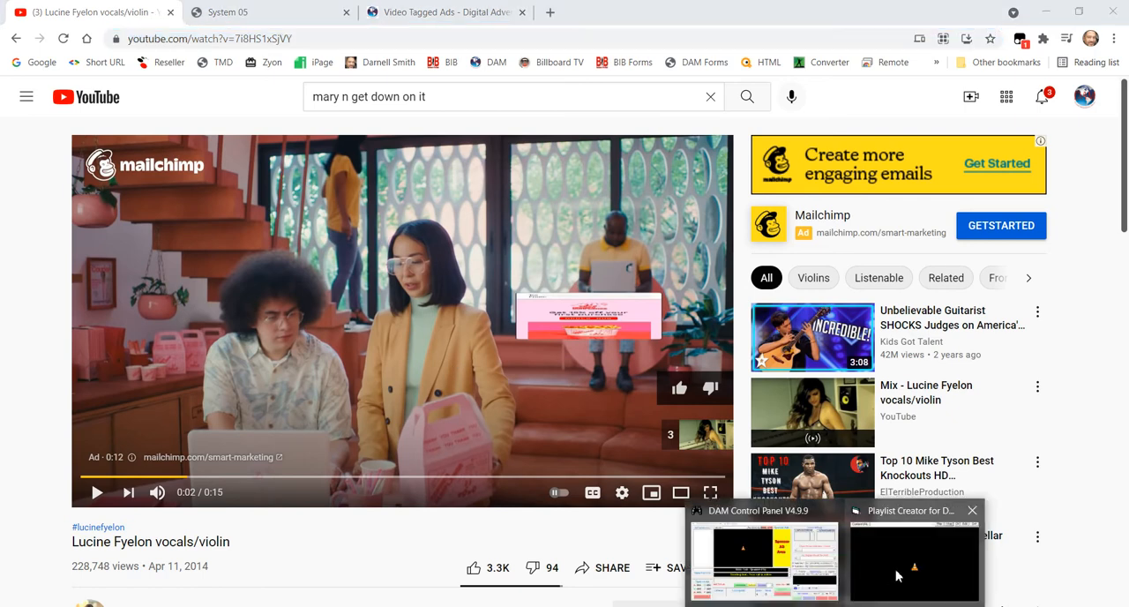
click(896, 575)
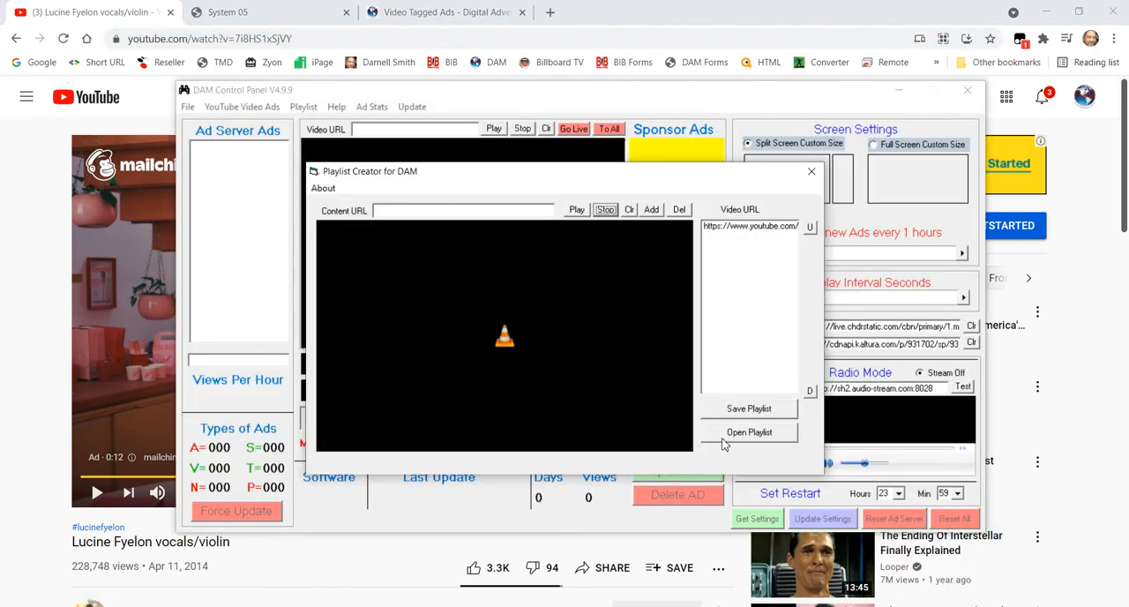
right_click(483, 211)
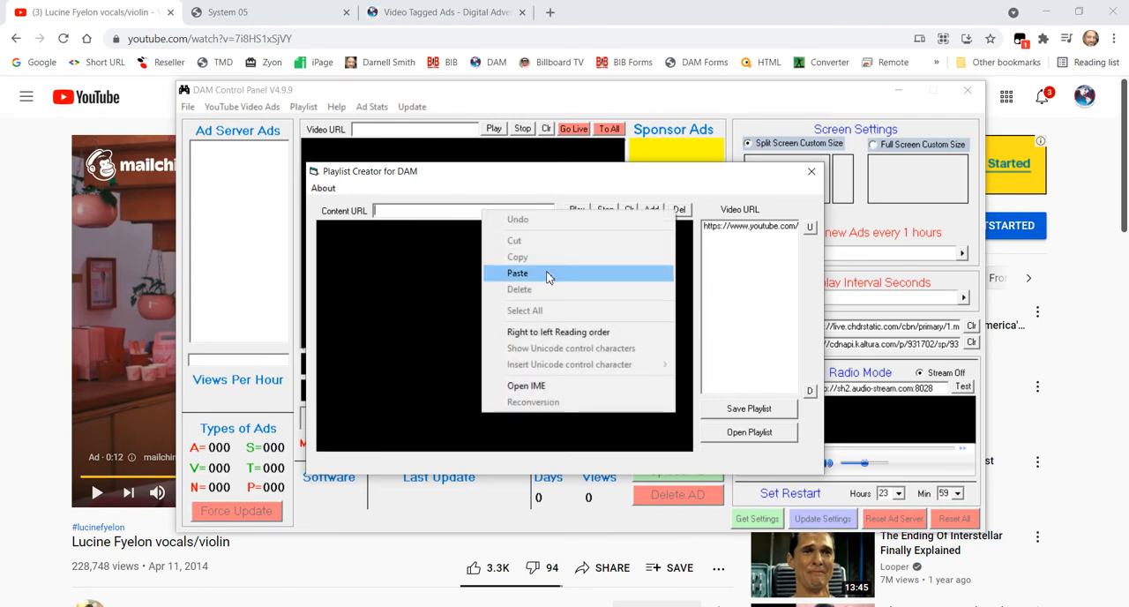
click(547, 276)
click(579, 212)
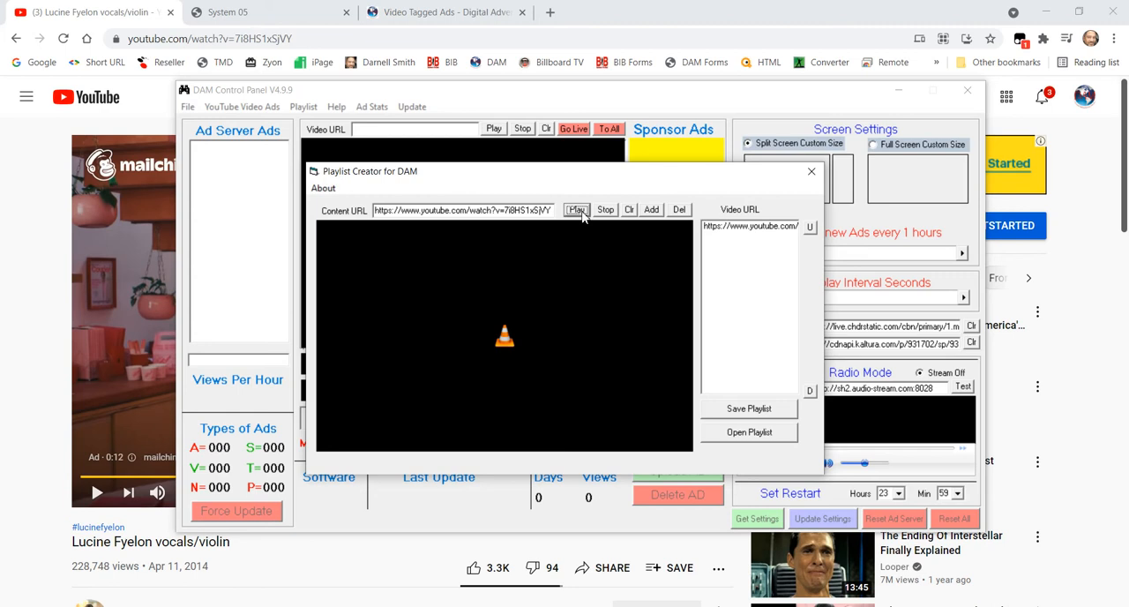
- Clear the Content URL, paste the vocals/violin video's address again and try to preview it
click(578, 212)
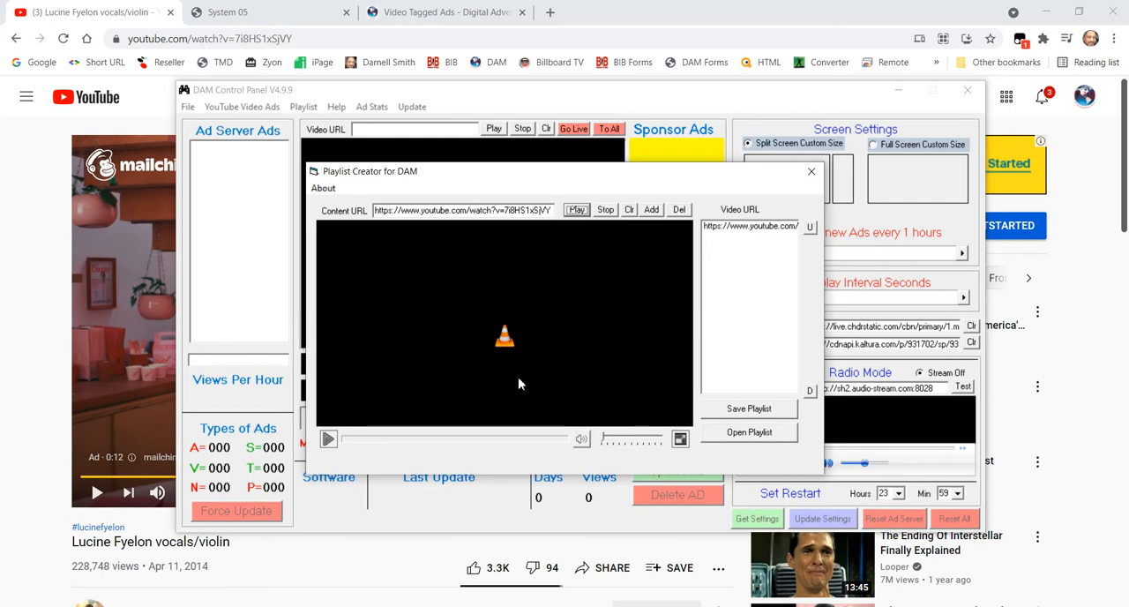
click(607, 211)
click(629, 209)
right_click(493, 212)
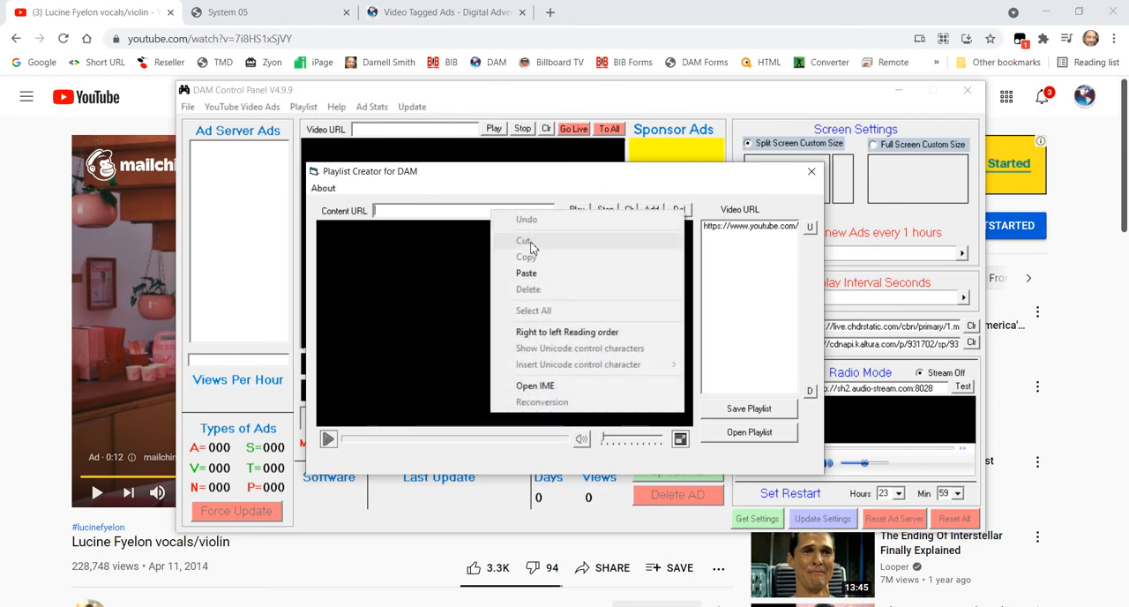
click(538, 273)
click(578, 210)
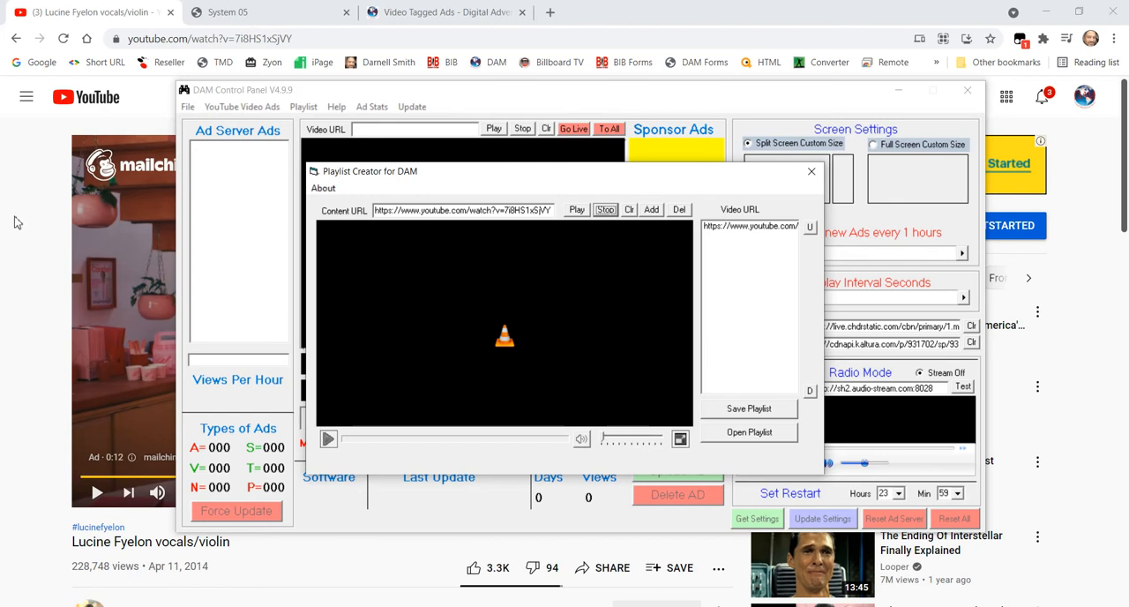
- Switch back to YouTube, return to the Be Free page, open the suggested video "Lucine Fyelon - Power (Official Video)" and pause it
click(32, 176)
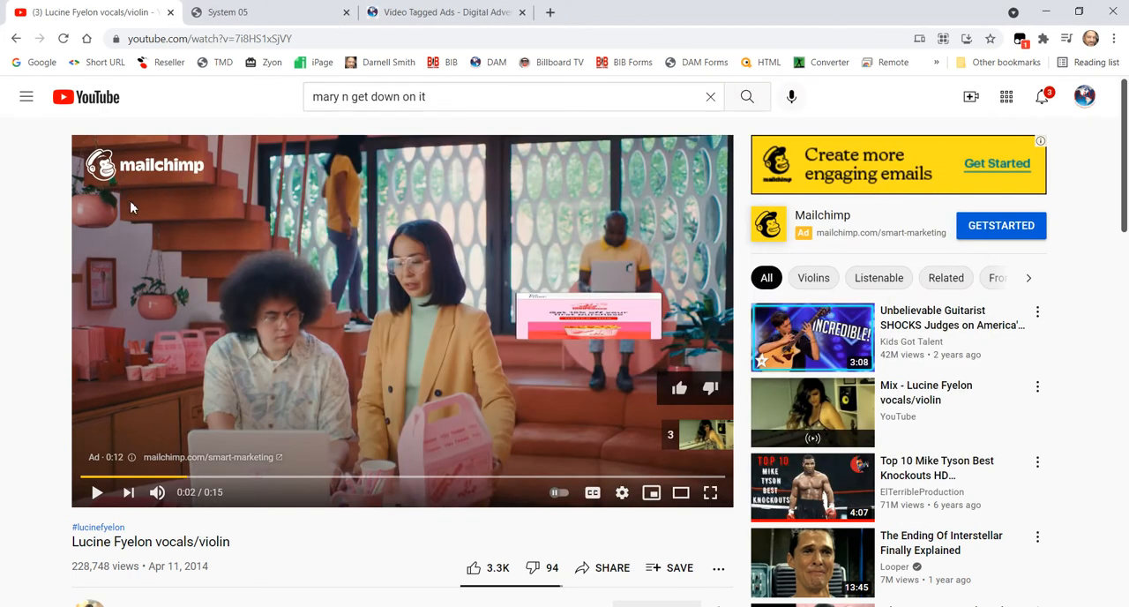
scroll(348, 390, down, 4)
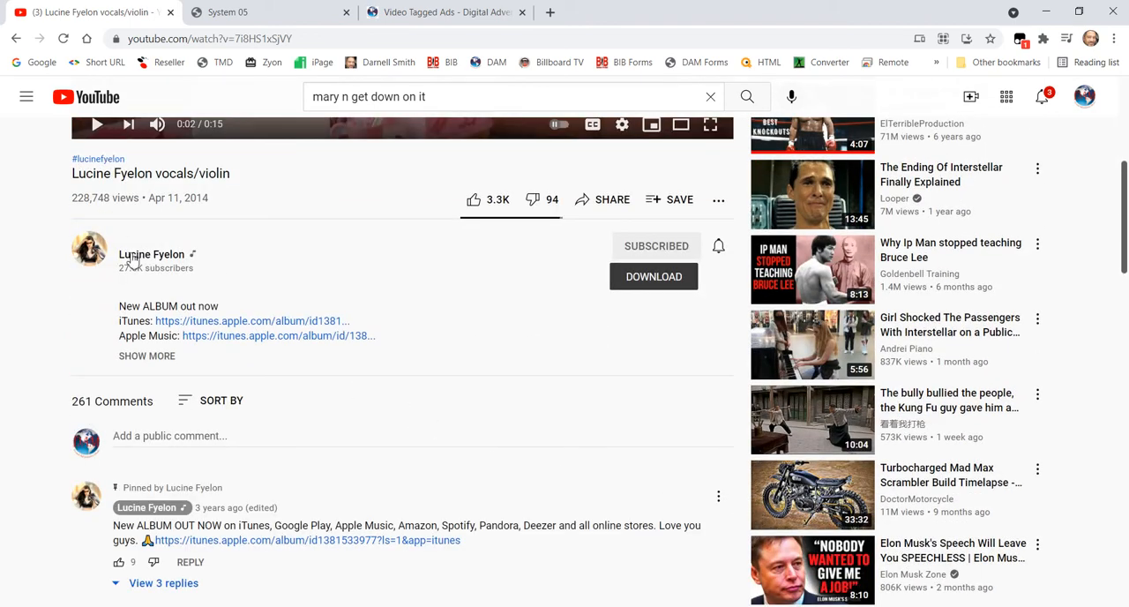
scroll(171, 175, up, 4)
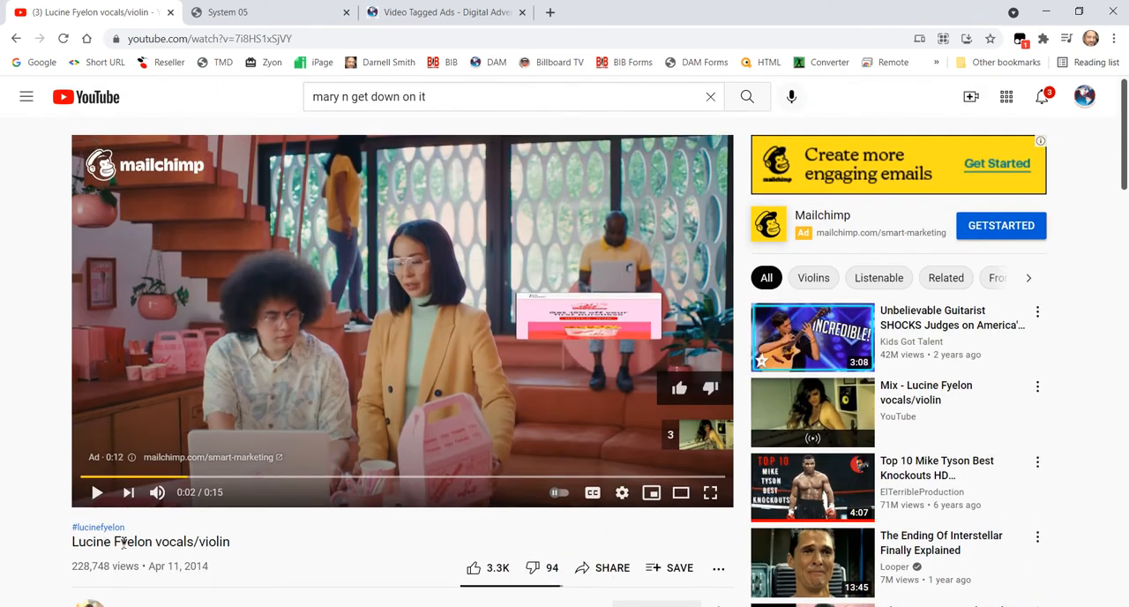
scroll(106, 542, down, 1)
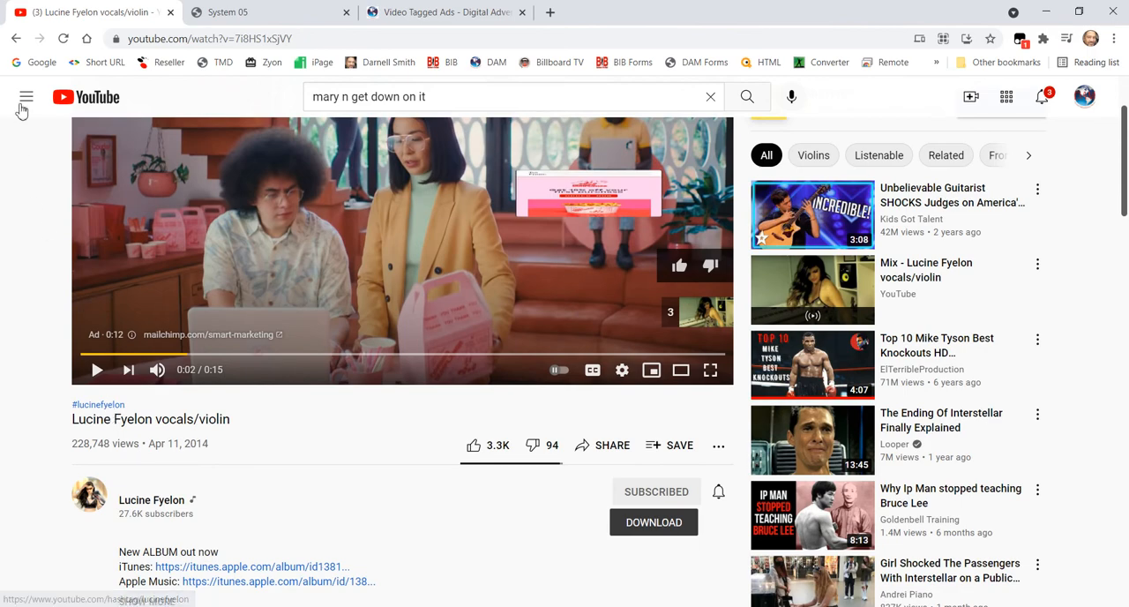
click(15, 38)
scroll(302, 466, down, 3)
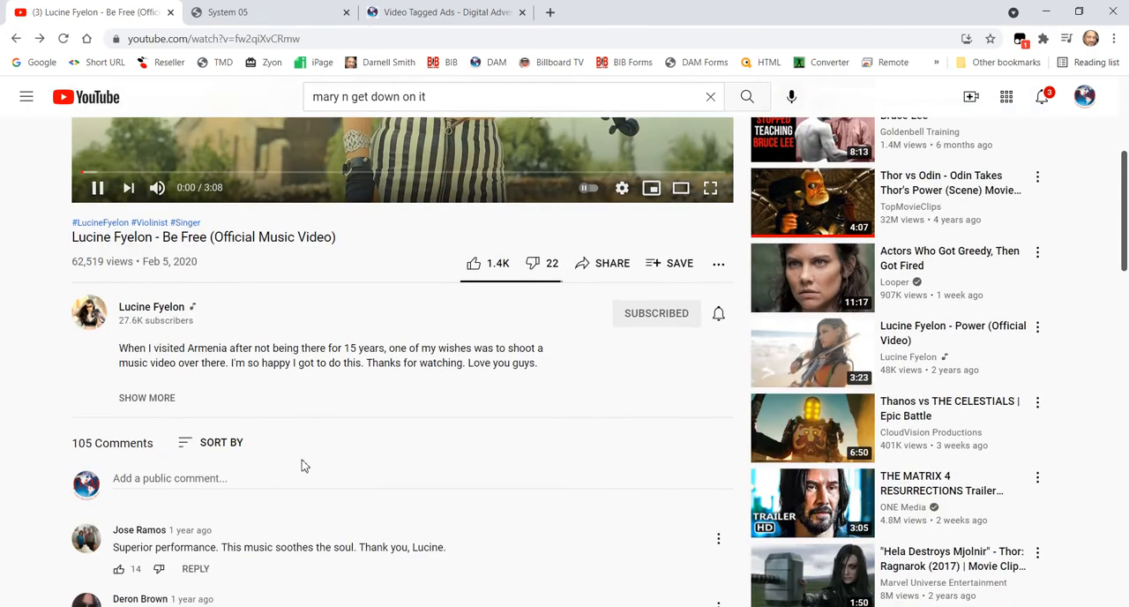
click(811, 353)
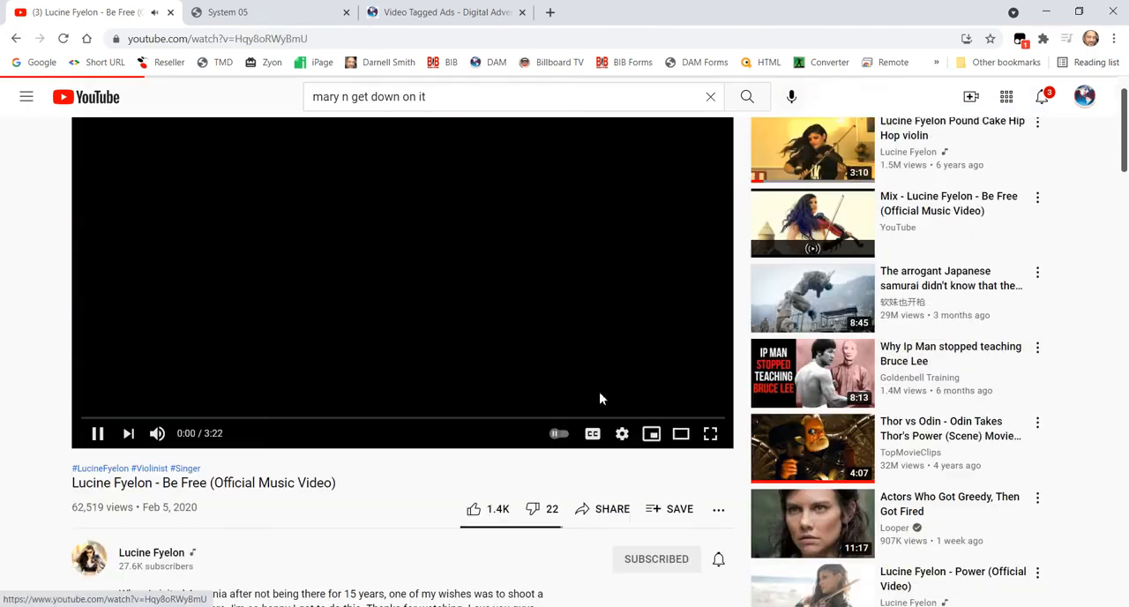
click(99, 495)
- Copy the Power video's web address and switch to the Playlist Creator window
click(316, 38)
right_click(318, 39)
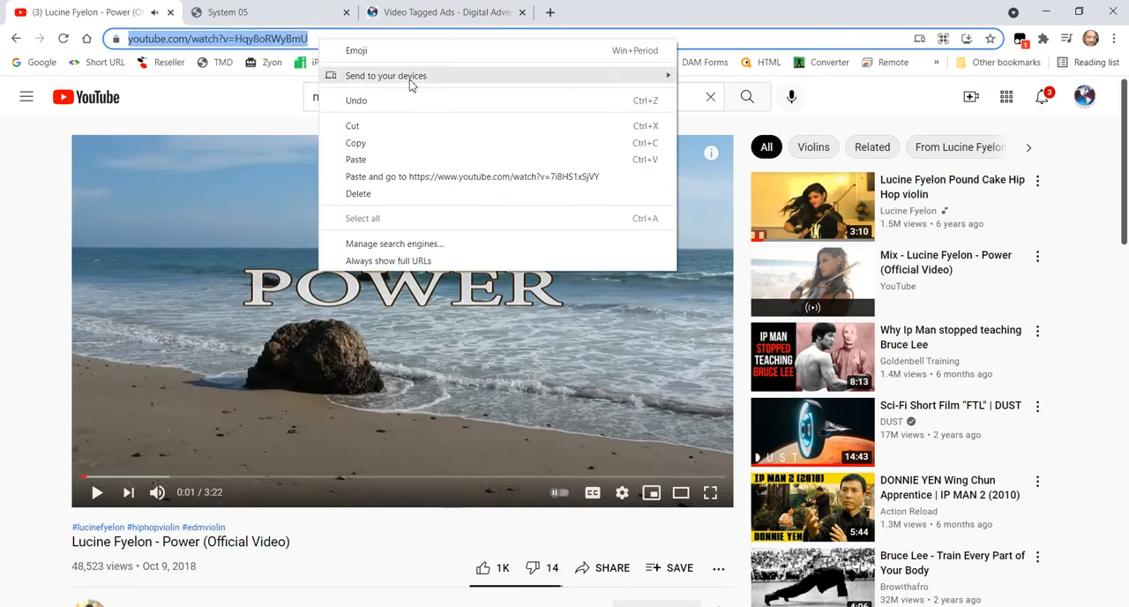
click(388, 143)
click(834, 606)
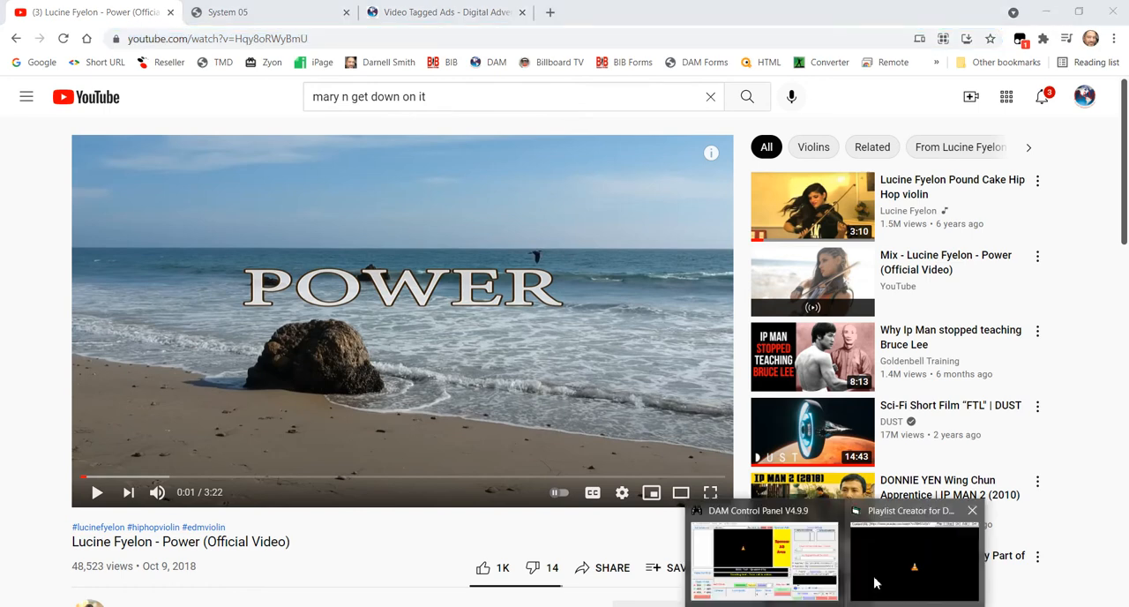
click(864, 562)
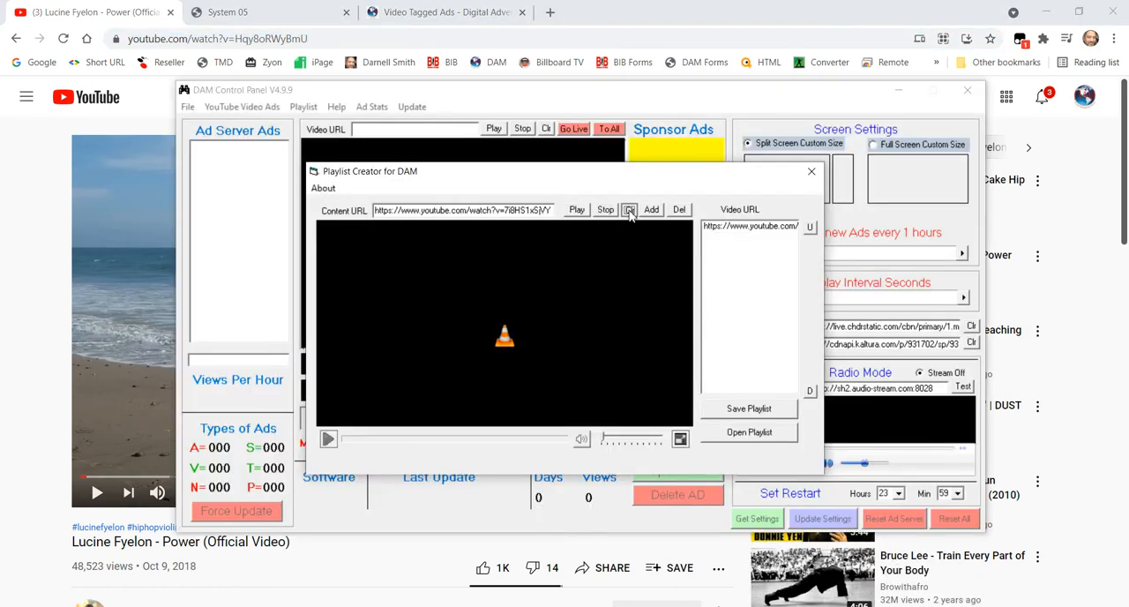
- Replace the Content URL with the Power video's address, preview it, and add it to the playlist before stopping playback
right_click(499, 212)
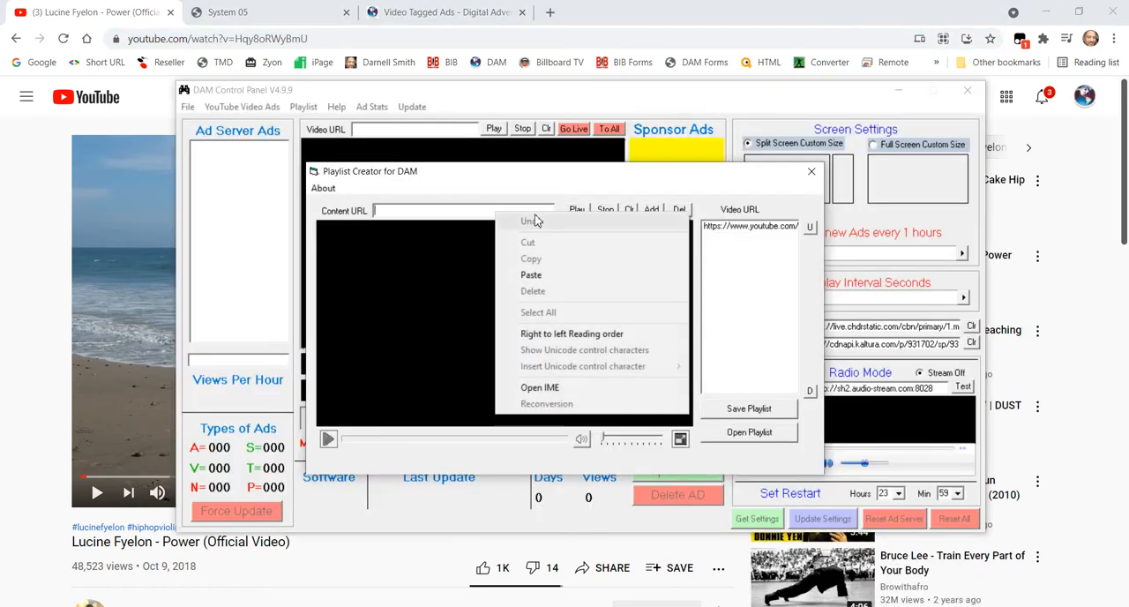
click(553, 271)
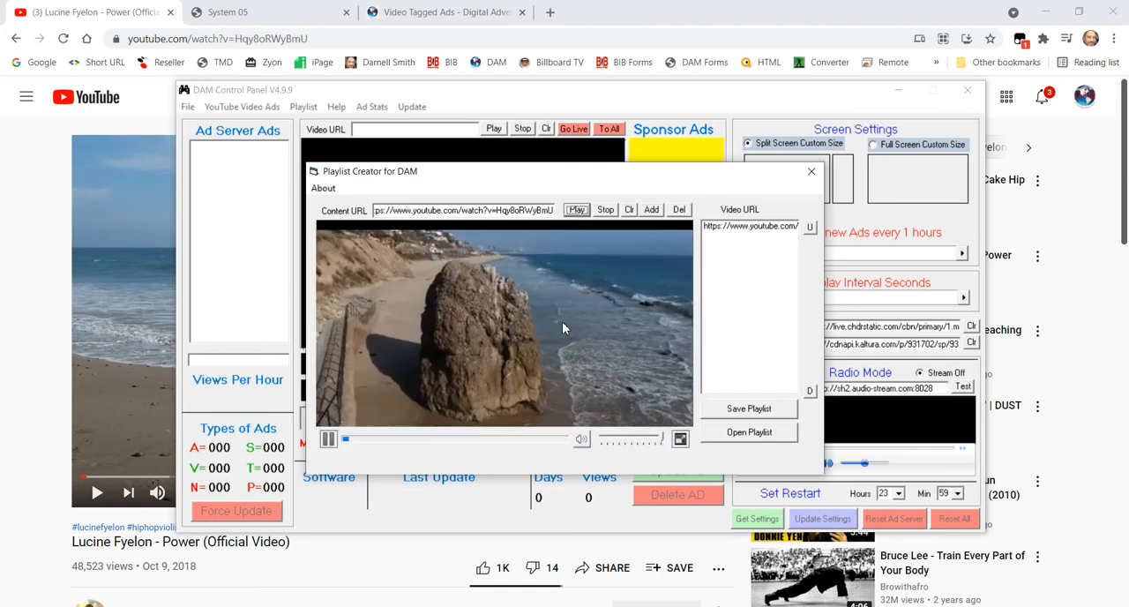
click(652, 213)
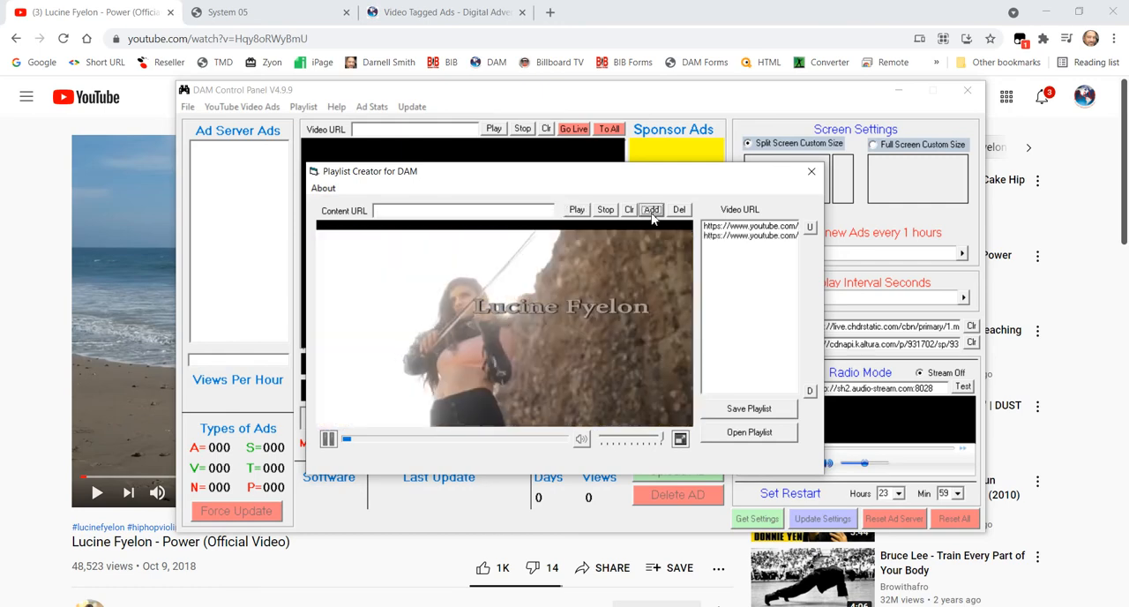
click(605, 210)
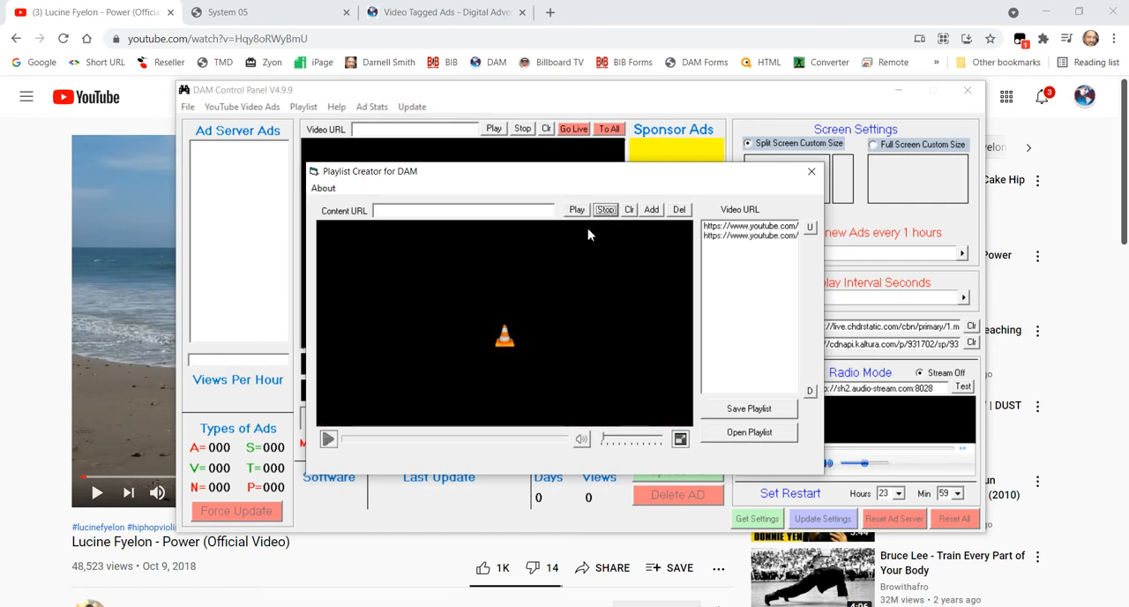
- Switch back to Chrome and search Google for "vimeo videos" in a new tab
click(35, 217)
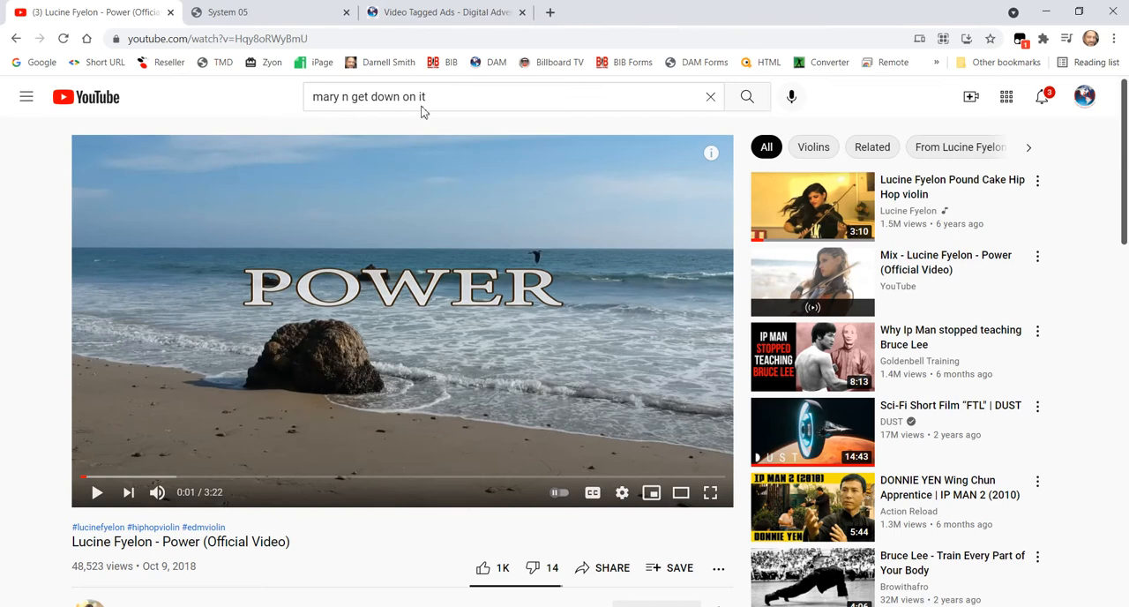
click(551, 14)
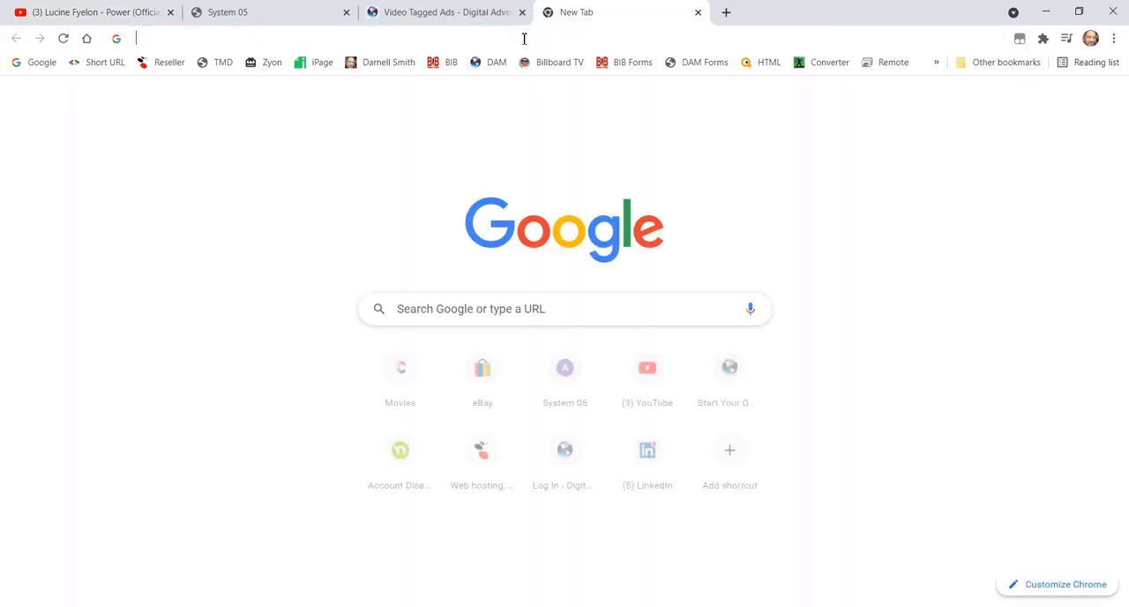
click(524, 39)
text(vime)
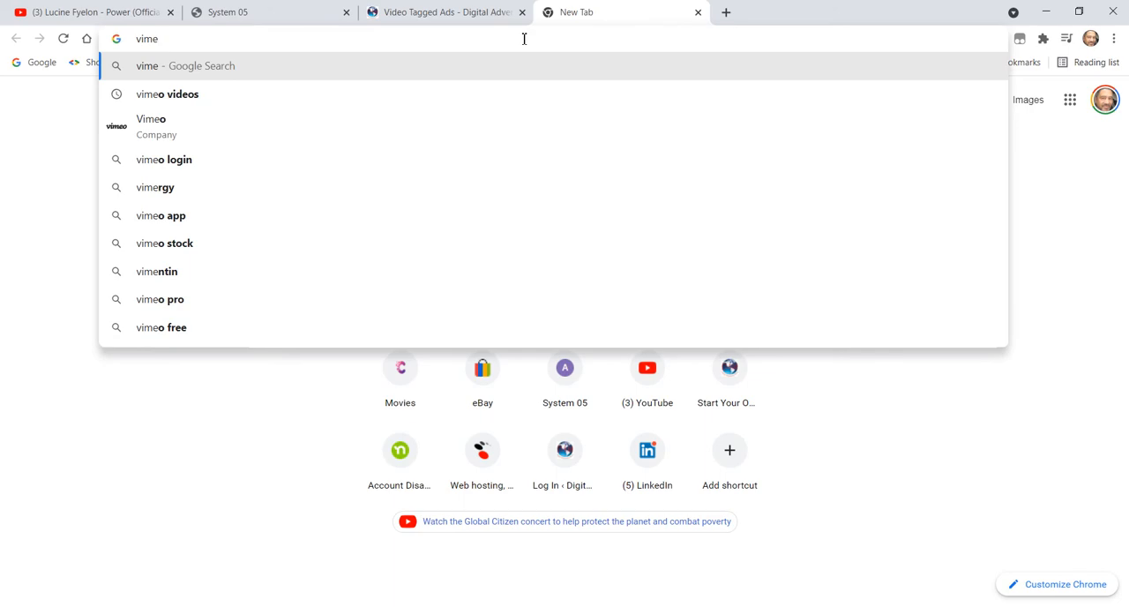
click(173, 99)
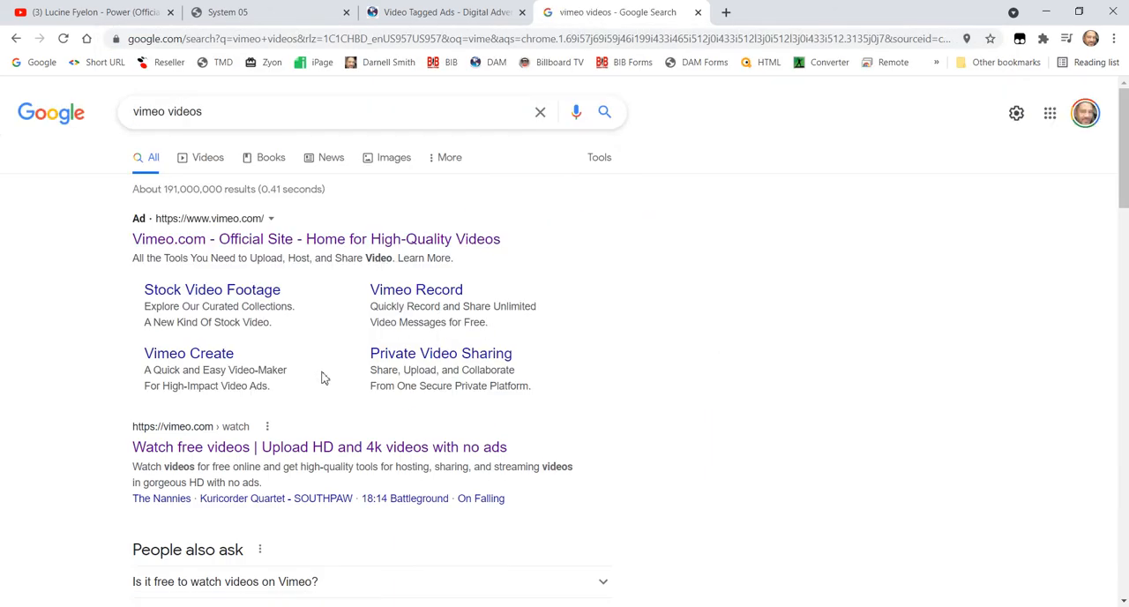
scroll(321, 375, down, 3)
scroll(328, 376, down, 3)
scroll(328, 377, up, 3)
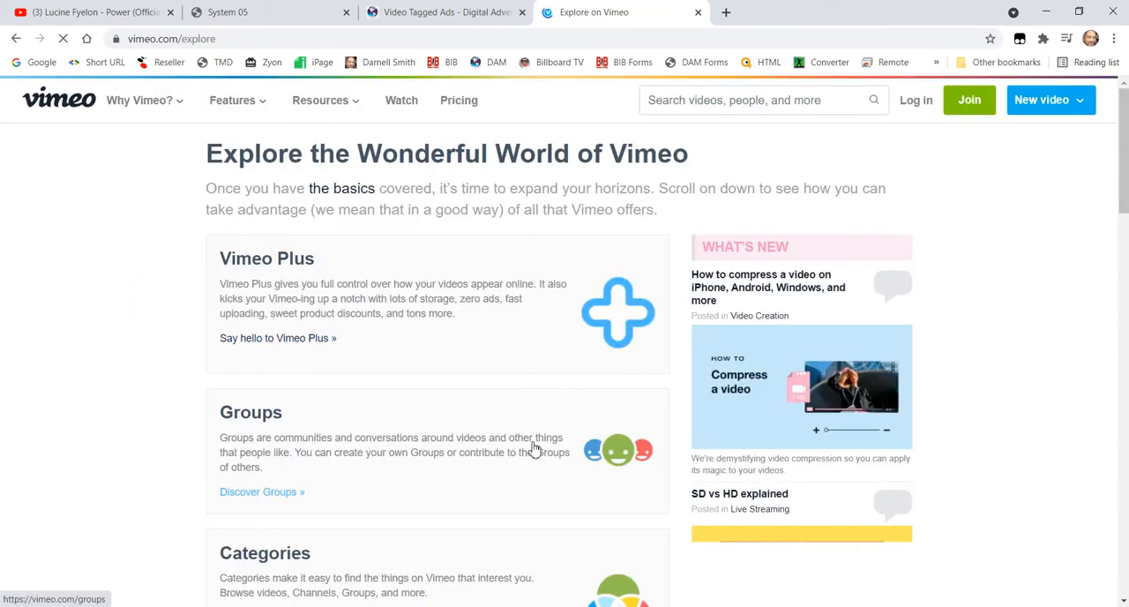
scroll(532, 448, down, 5)
click(16, 38)
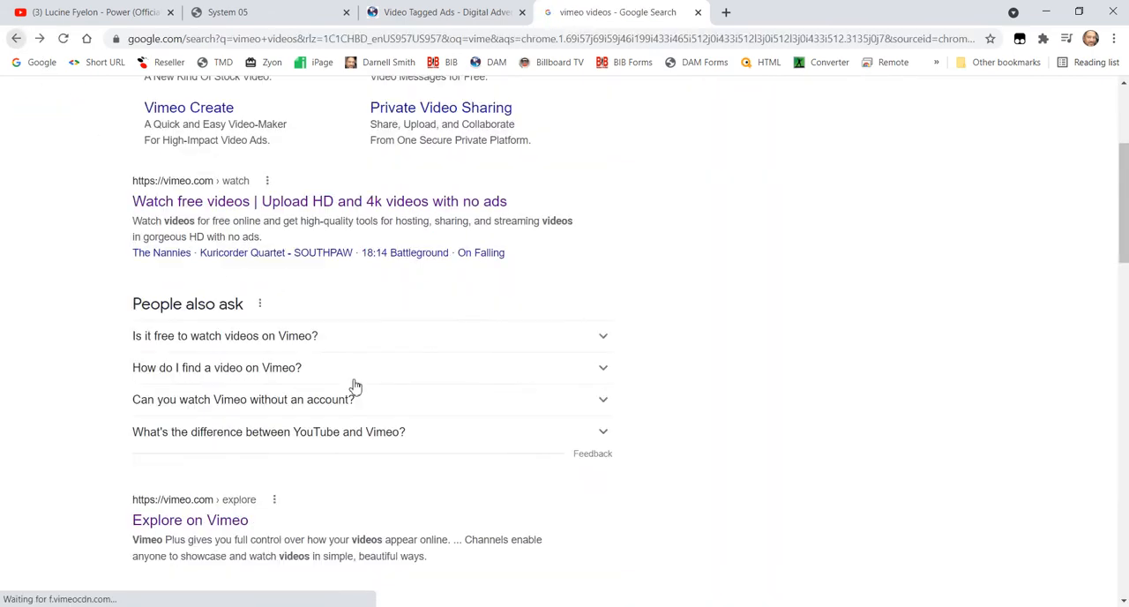
scroll(427, 424, up, 1)
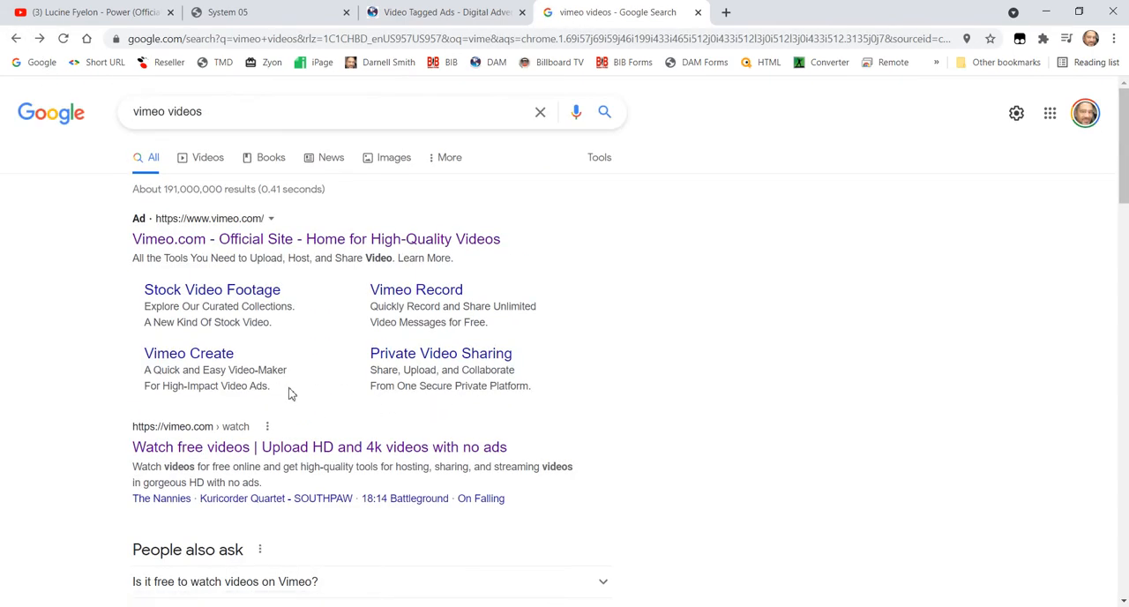
scroll(401, 454, down, 10)
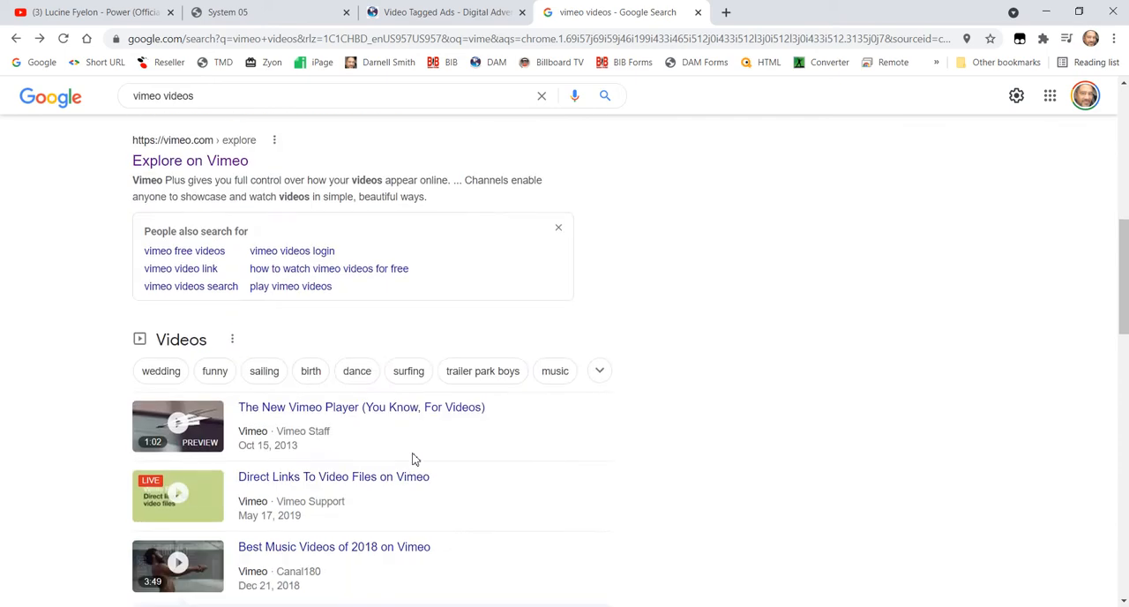
scroll(413, 457, up, 1)
scroll(414, 459, up, 1)
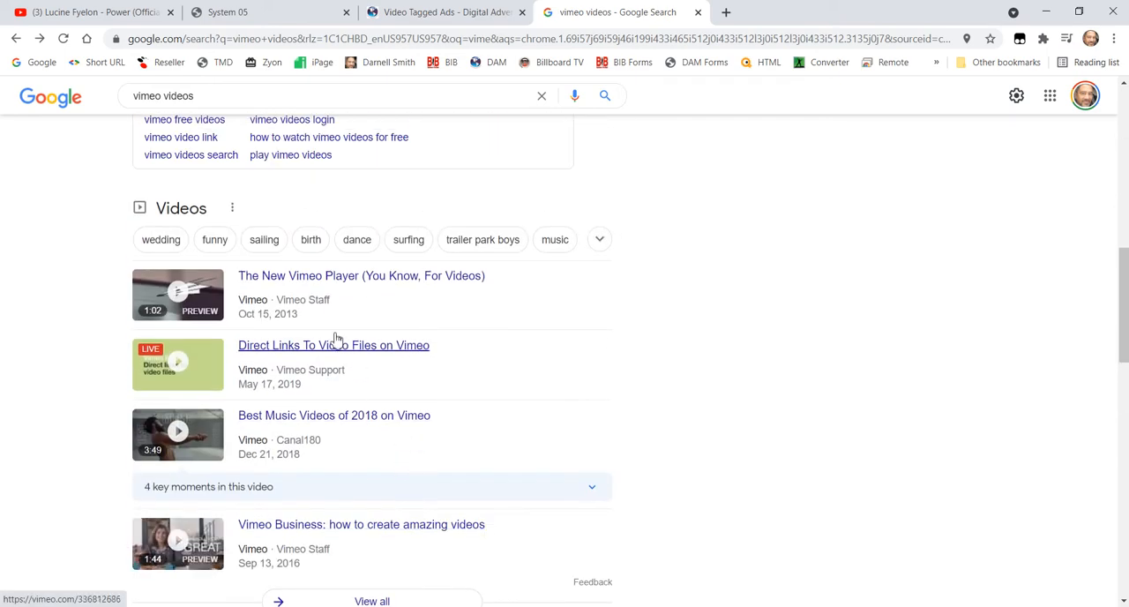
scroll(433, 429, up, 8)
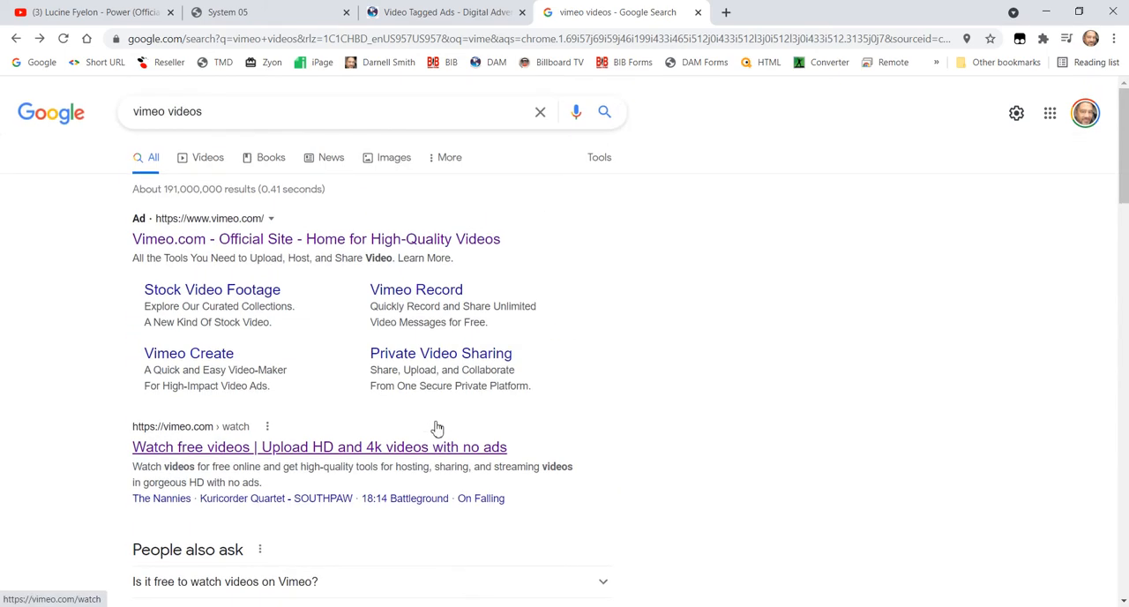
- Open Vimeo's official site from the search results and reach its Watch page by way of Video Library
click(212, 246)
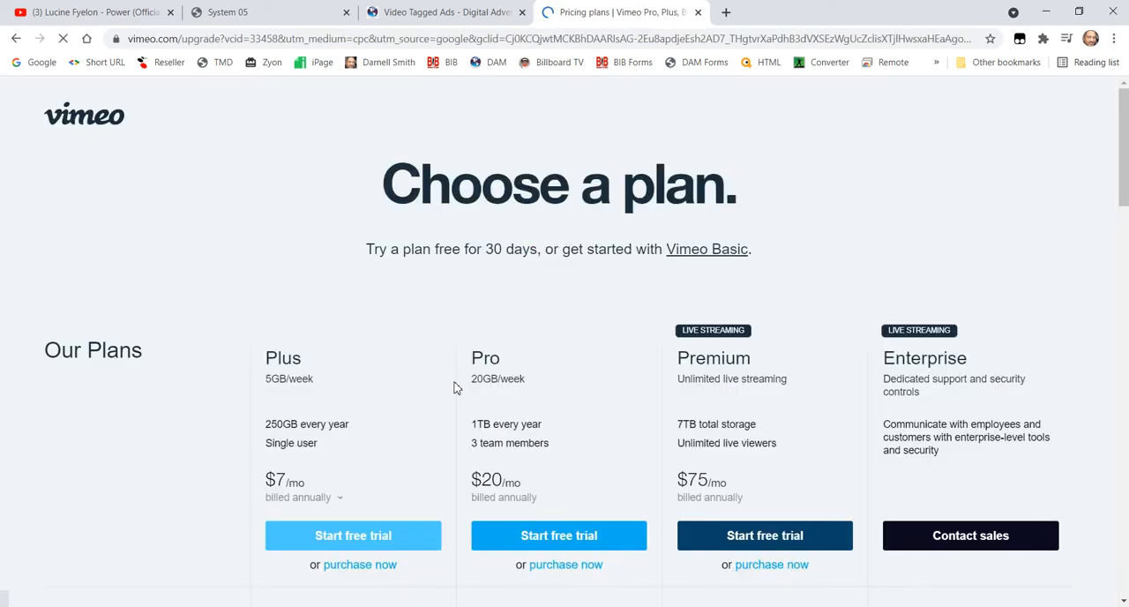
scroll(441, 415, down, 5)
scroll(517, 441, down, 20)
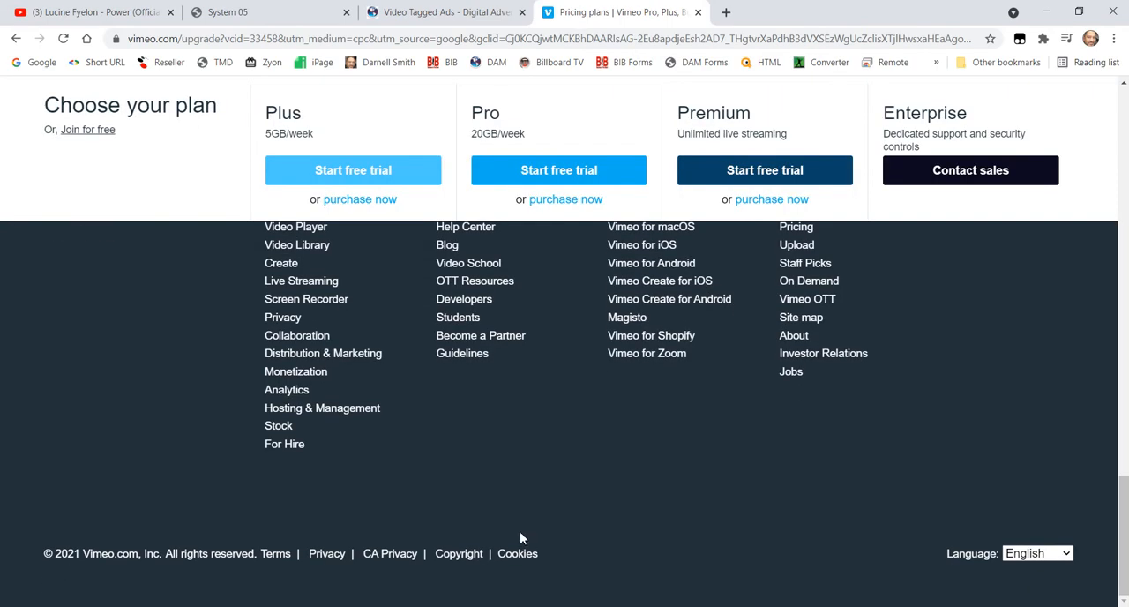
scroll(424, 432, up, 1)
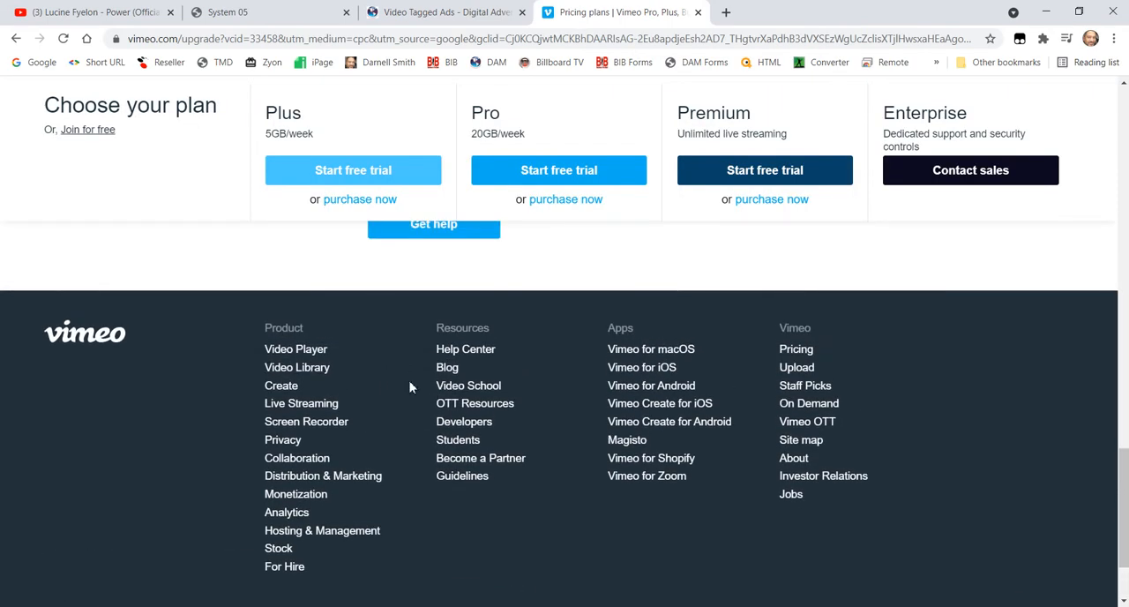
click(300, 367)
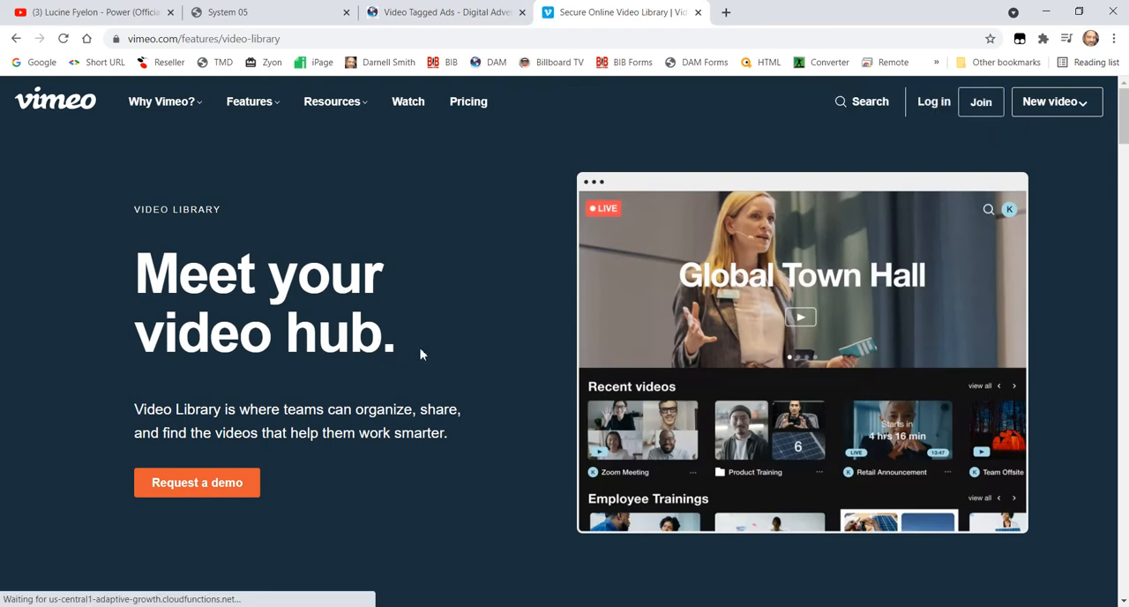
click(411, 104)
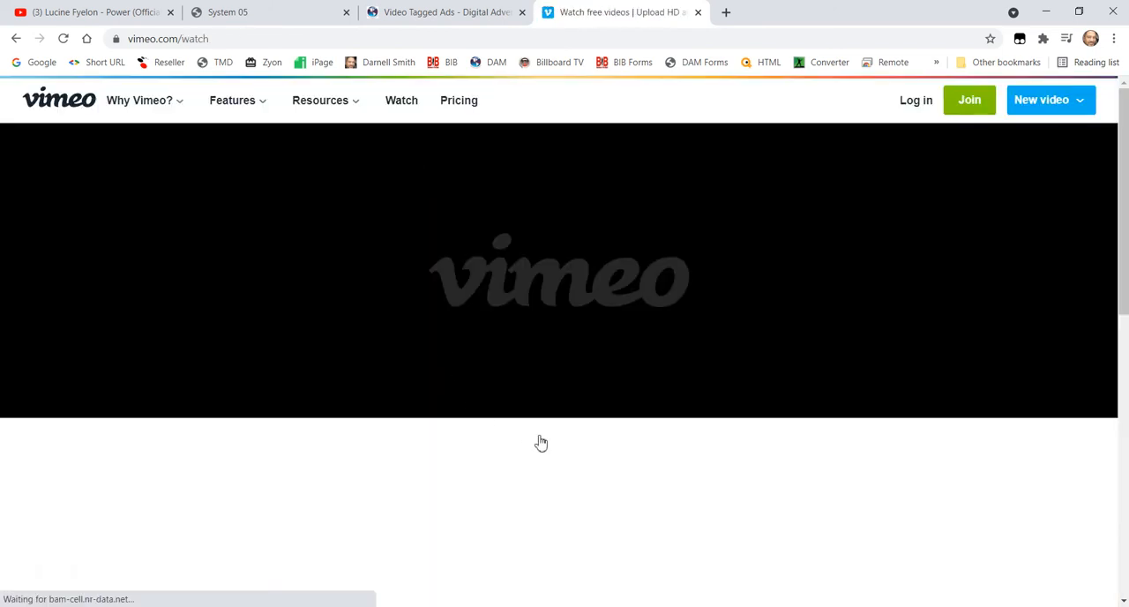
- Open the video "Eagle" from Vimeo Staff Pick Awards and dismiss the Google sign-in prompt
scroll(551, 485, down, 3)
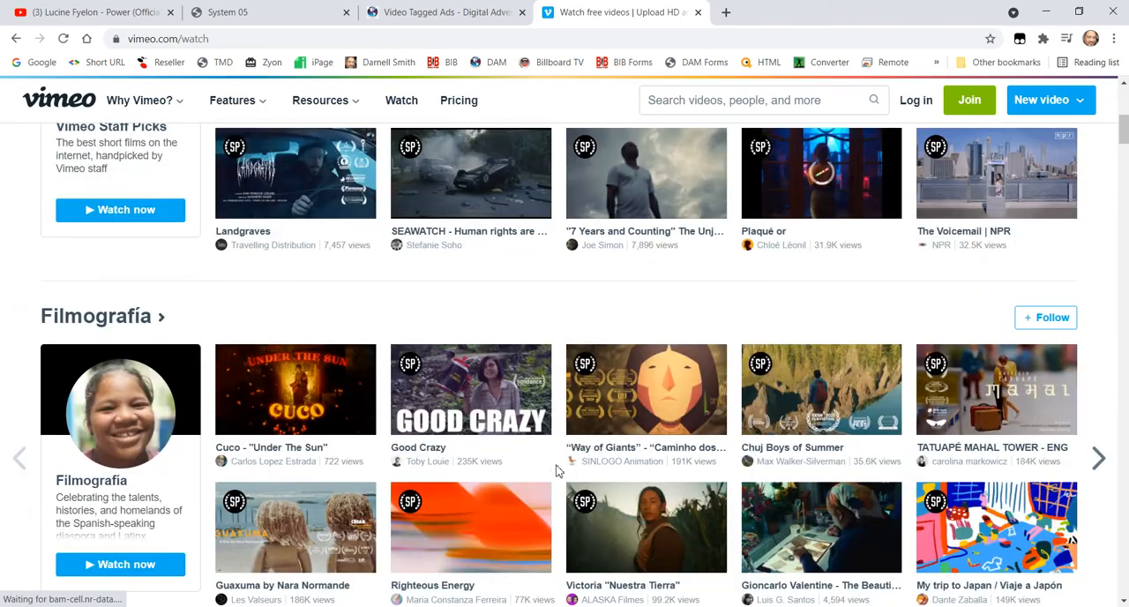
scroll(537, 459, down, 5)
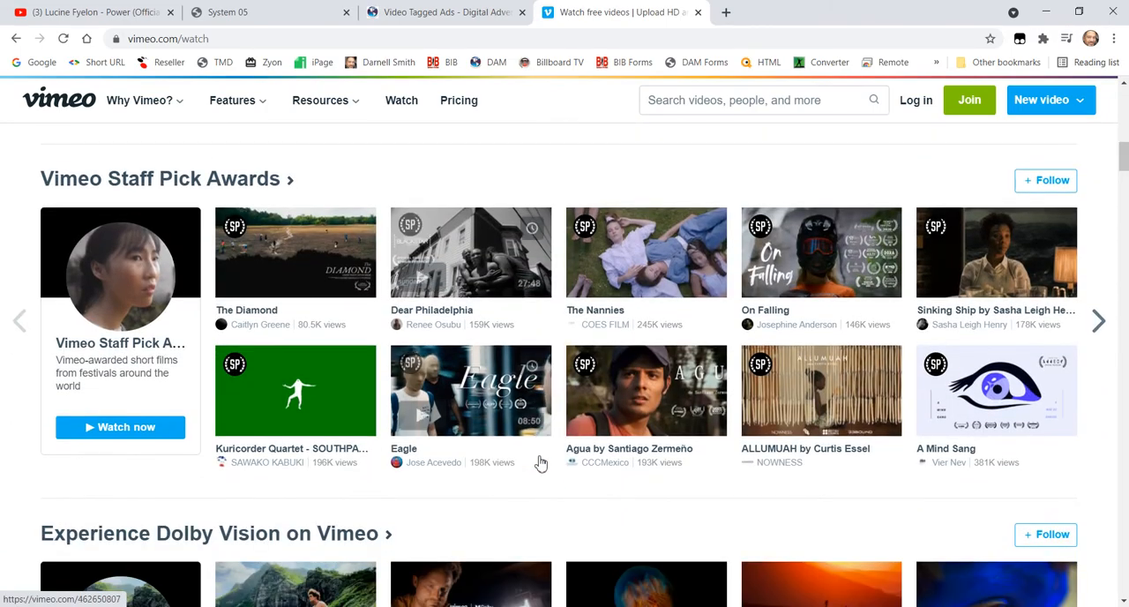
click(472, 402)
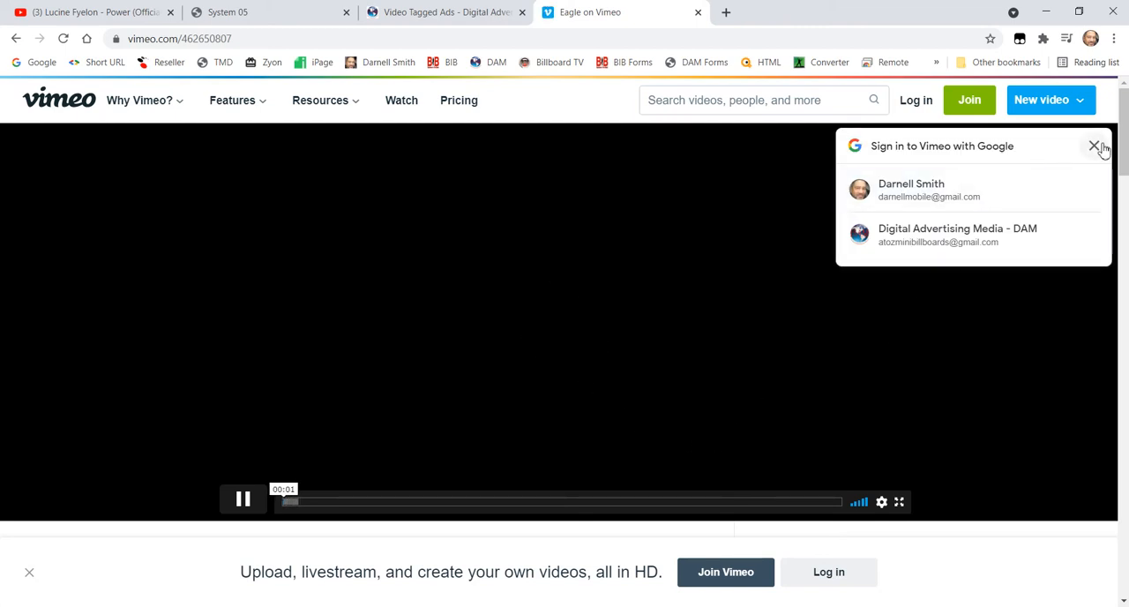
click(1095, 146)
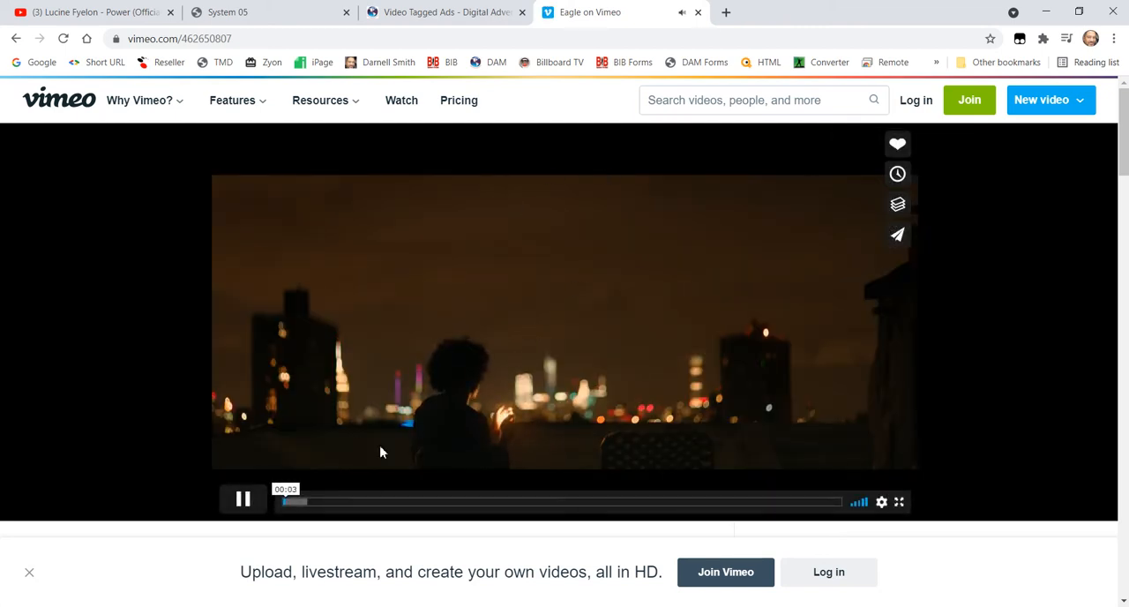
- Pause the "Eagle" video and copy its address, vimeo.com/462650807
click(250, 509)
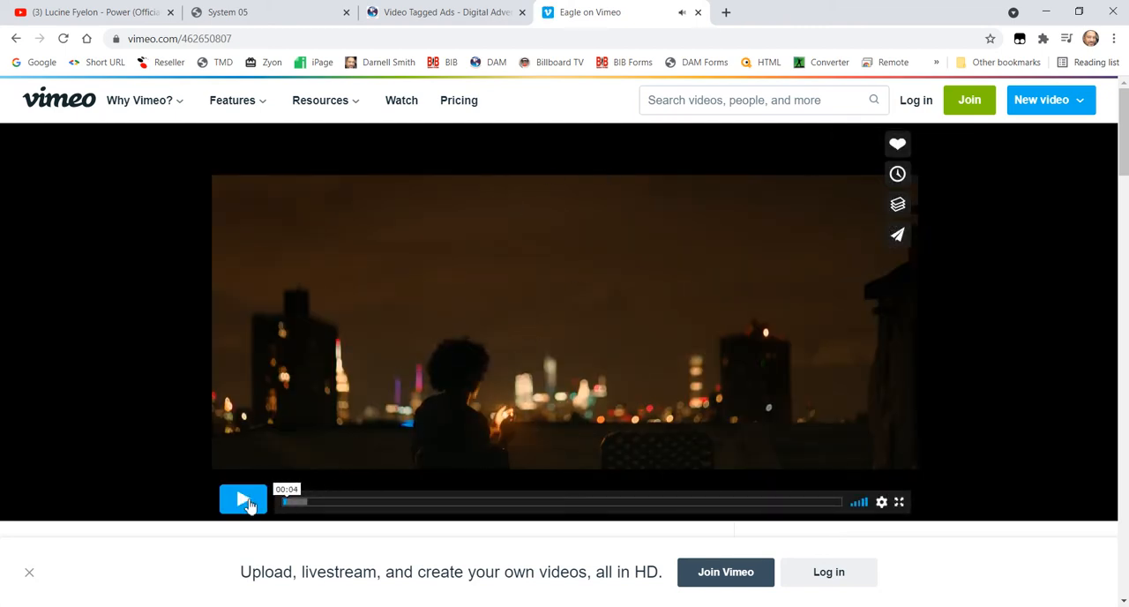
click(242, 39)
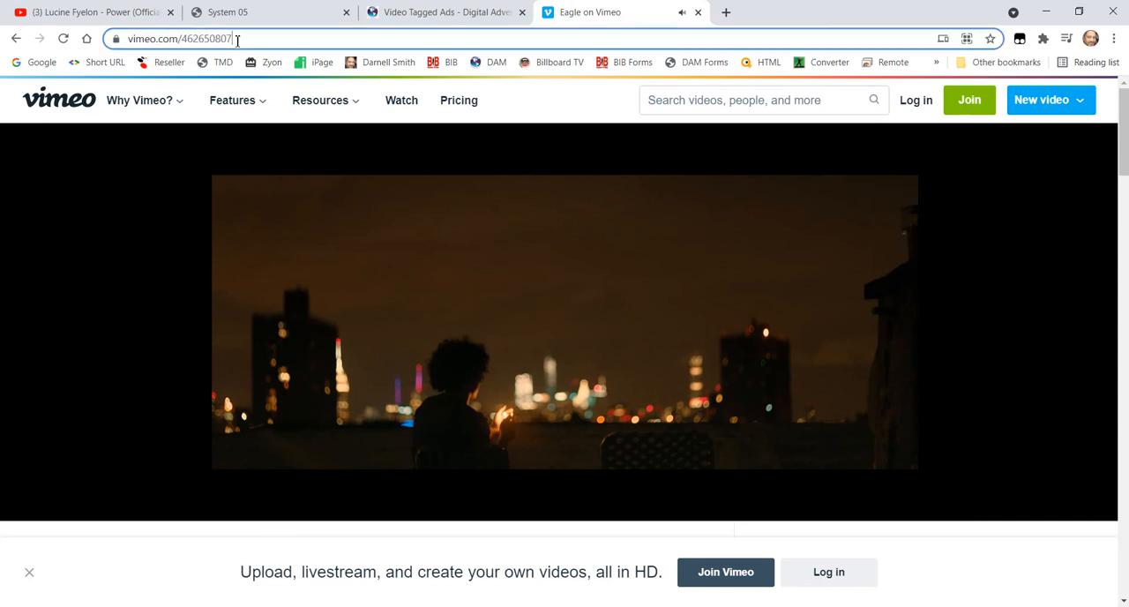
right_click(189, 41)
click(252, 139)
mouse_move(420, 131)
click(847, 605)
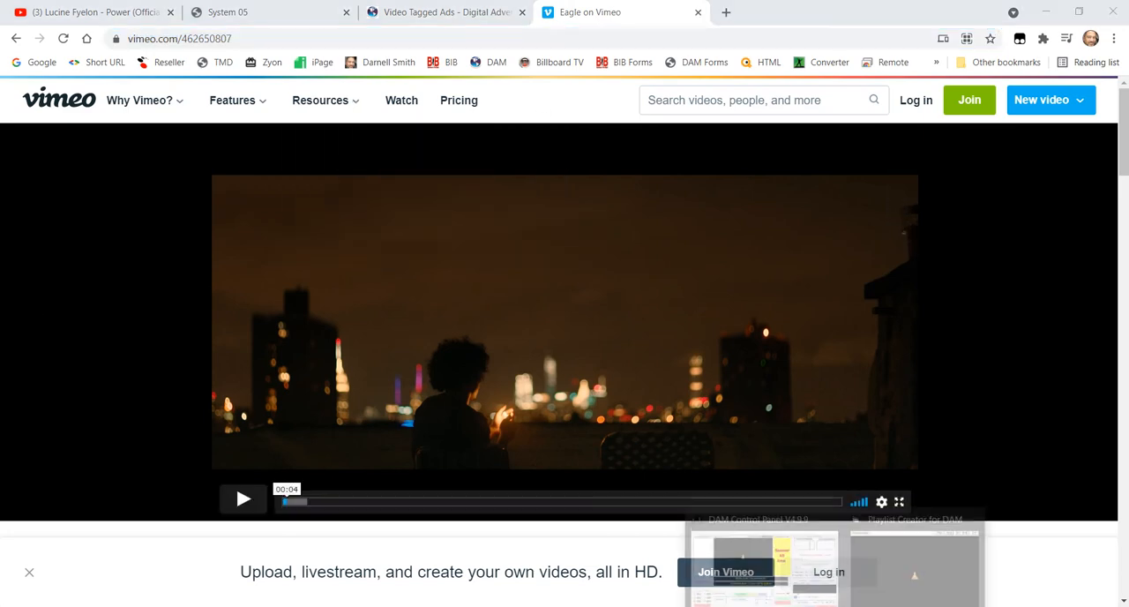
click(889, 568)
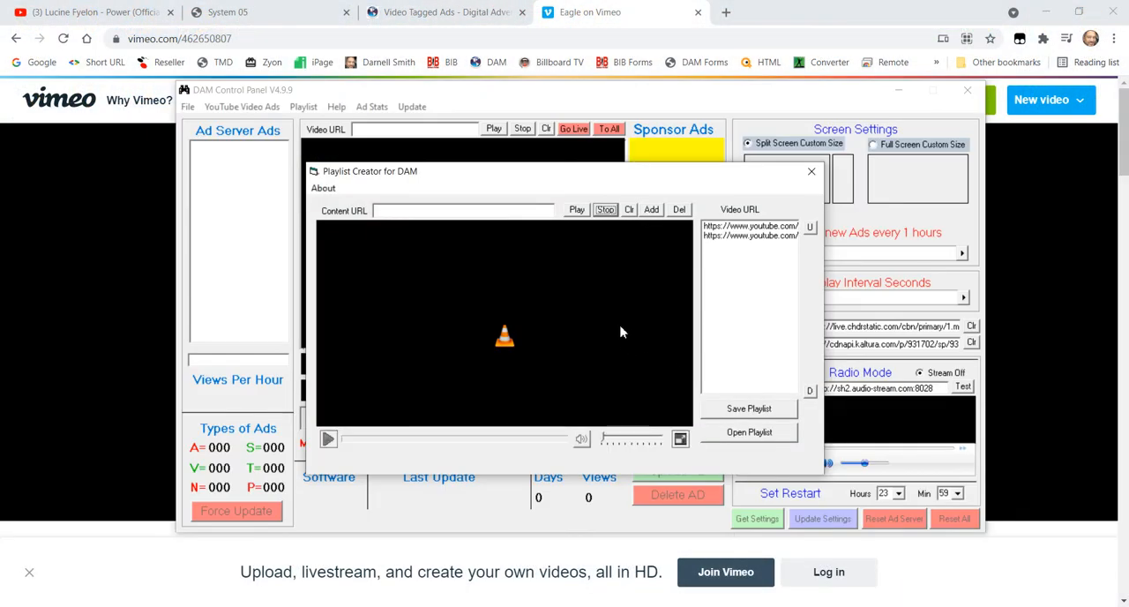
right_click(493, 211)
click(534, 274)
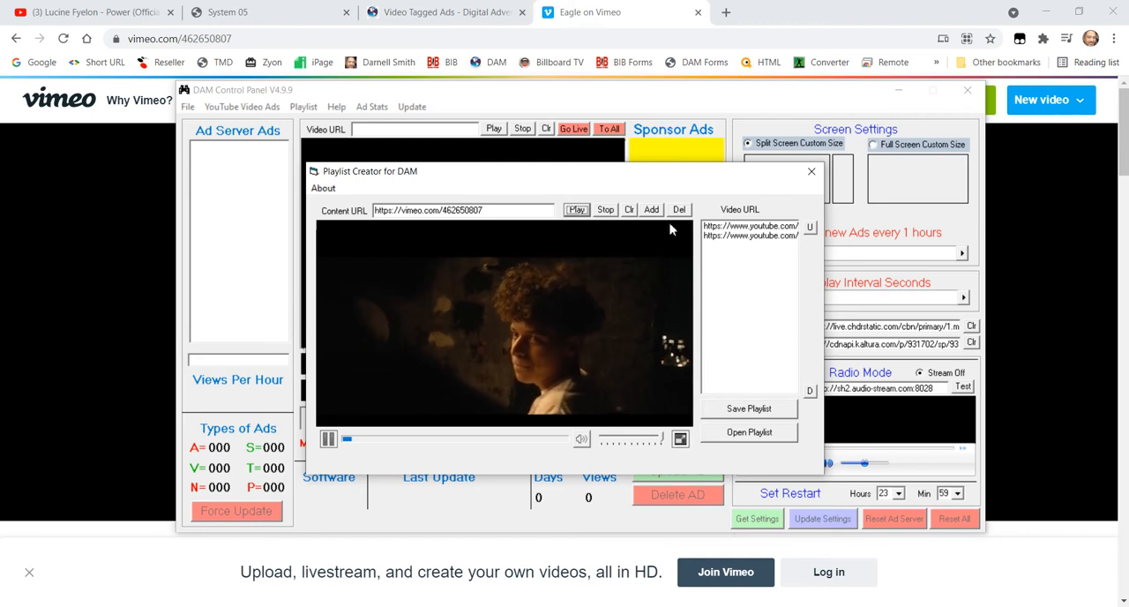
click(653, 212)
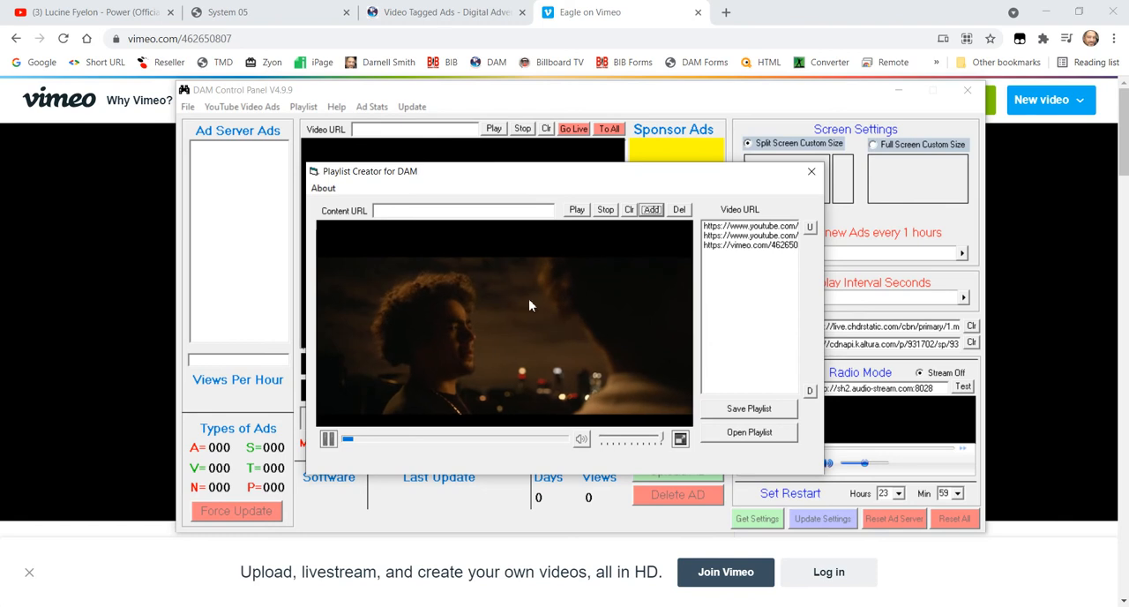
click(605, 212)
click(58, 209)
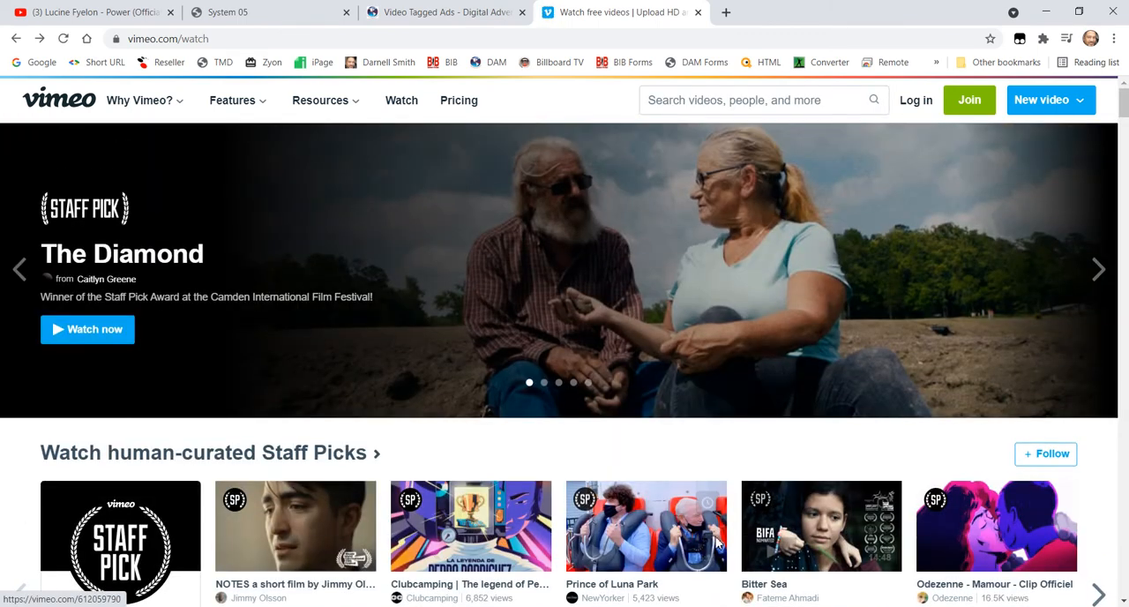
scroll(362, 490, down, 4)
scroll(368, 486, down, 3)
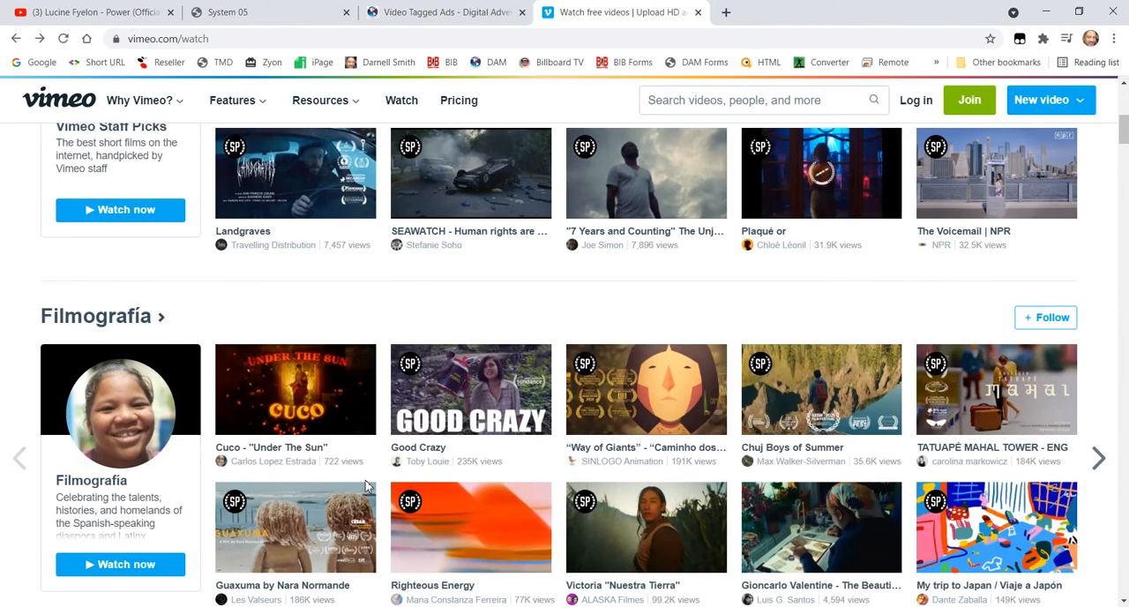
scroll(367, 486, up, 6)
click(723, 102)
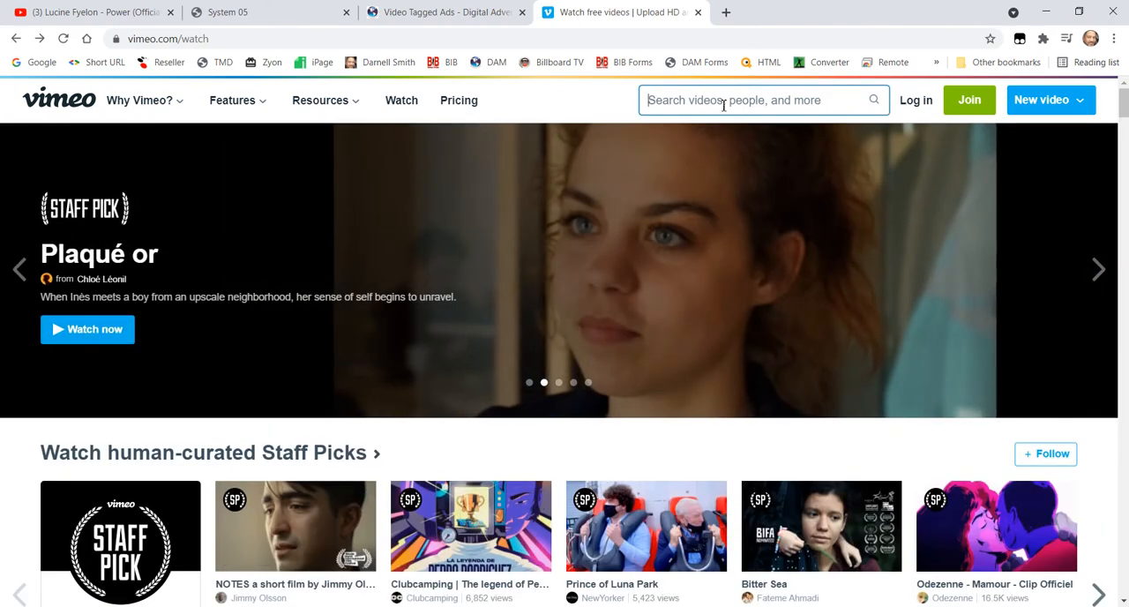
text(cartoon)
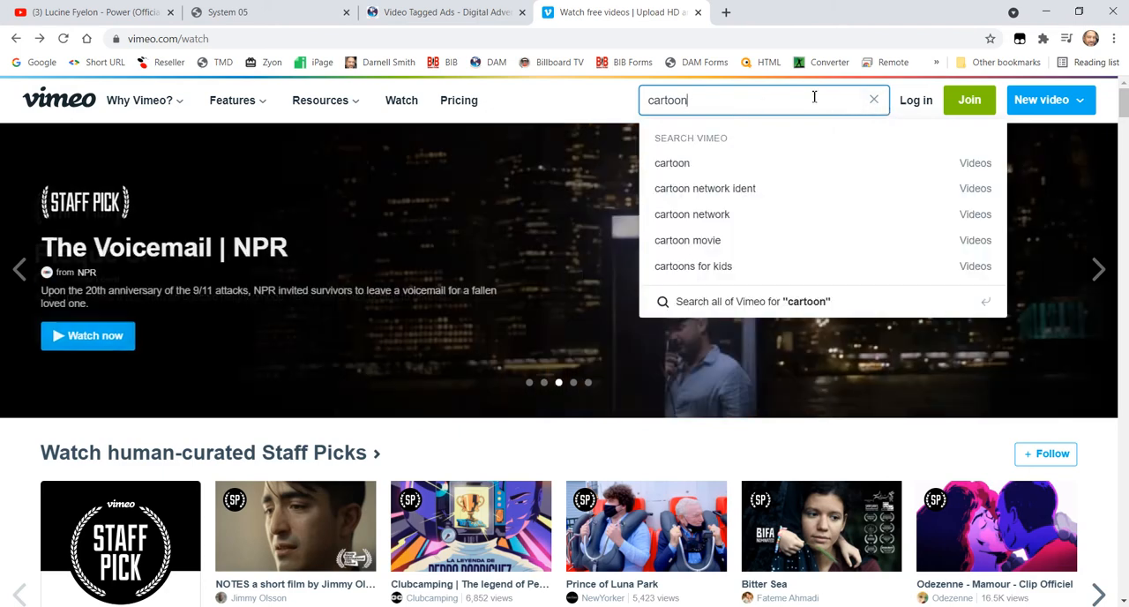
key(Return)
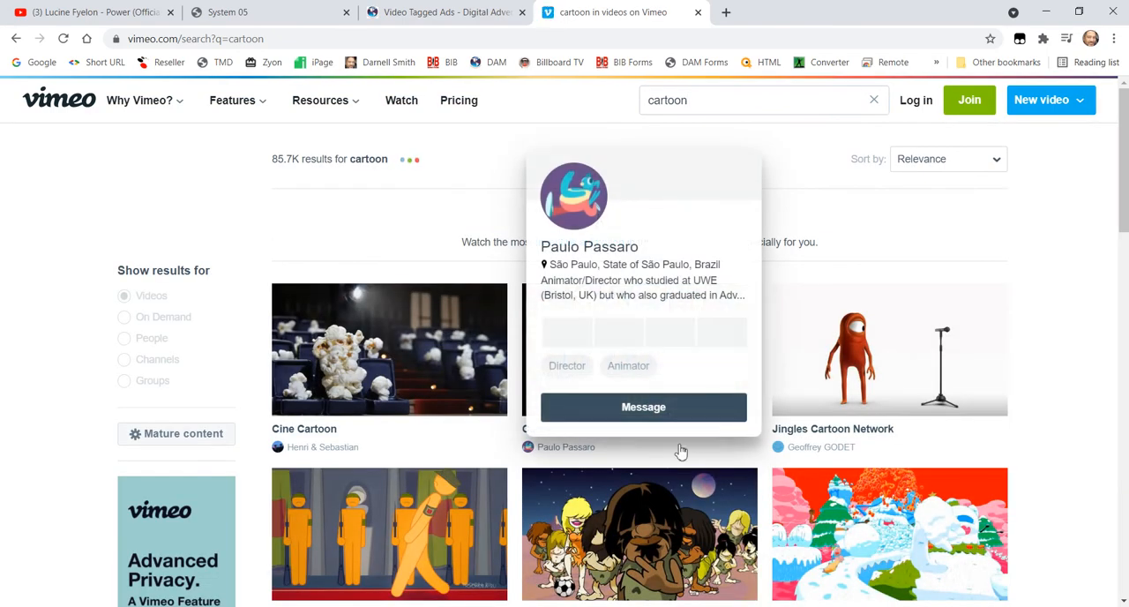
- Look through the cartoon search results and open the video "Cartoon Dream"
scroll(642, 482, down, 5)
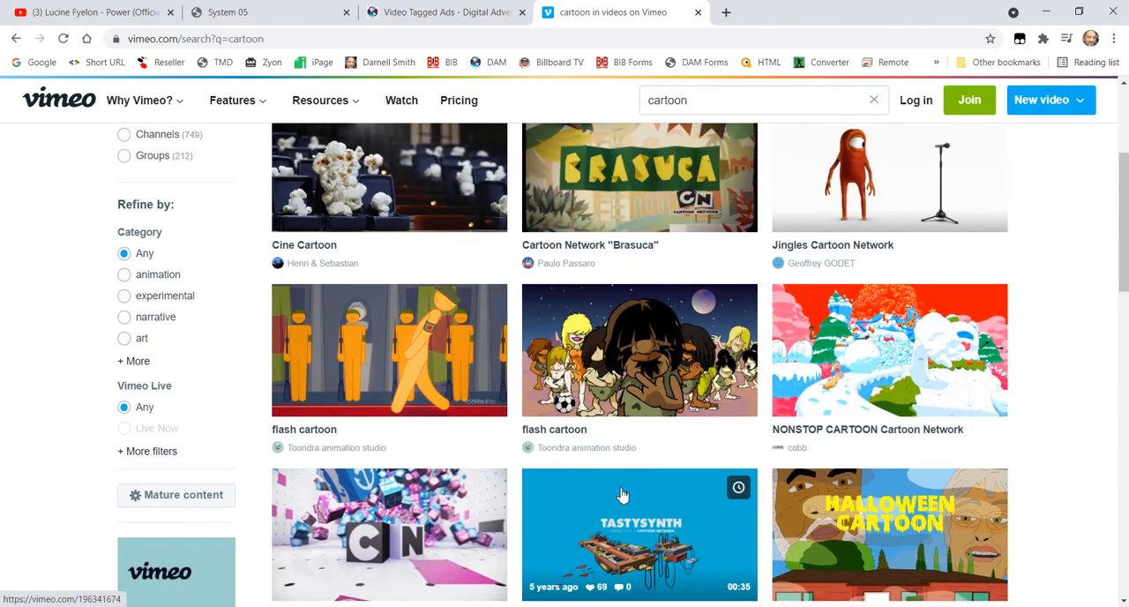
scroll(622, 496, down, 7)
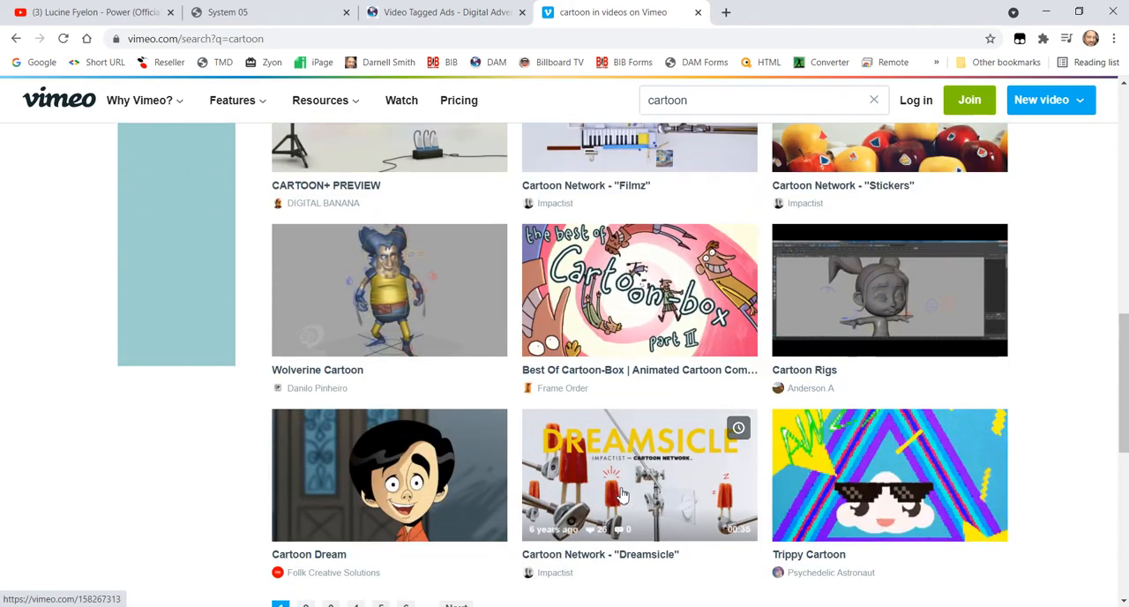
scroll(622, 496, up, 3)
scroll(622, 495, down, 3)
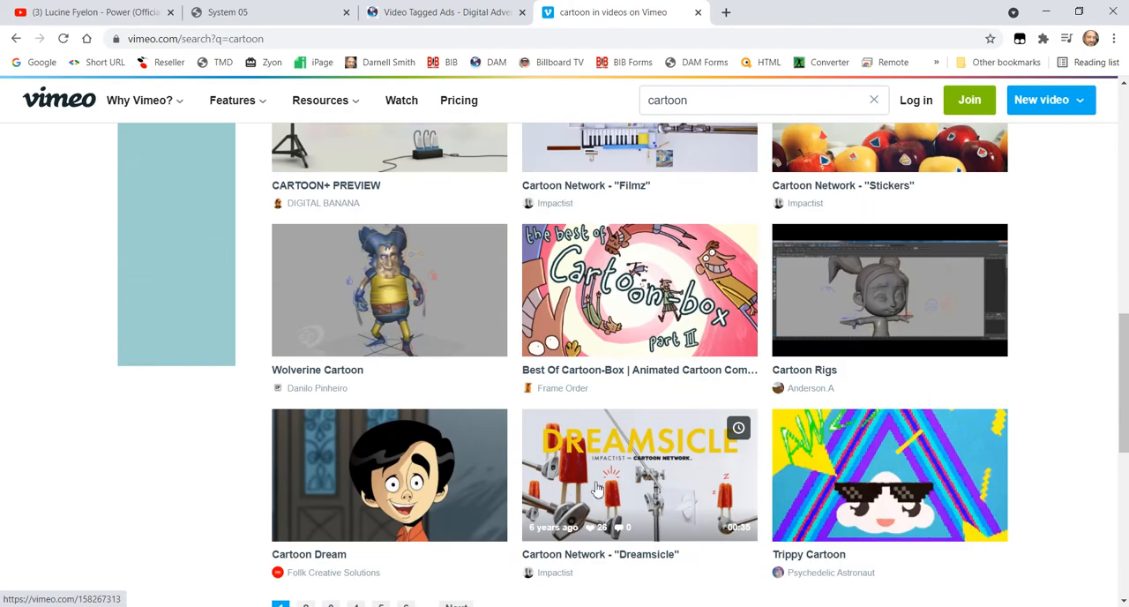
click(398, 490)
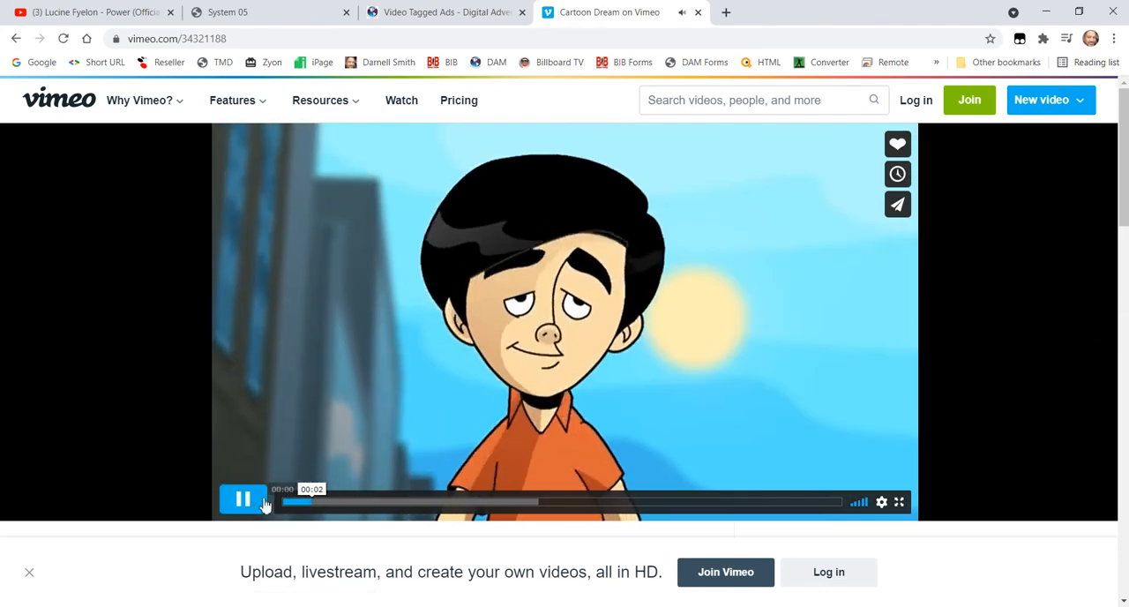
- Pause the "Cartoon Dream" video and copy its address, vimeo.com/34321188
click(246, 503)
click(229, 39)
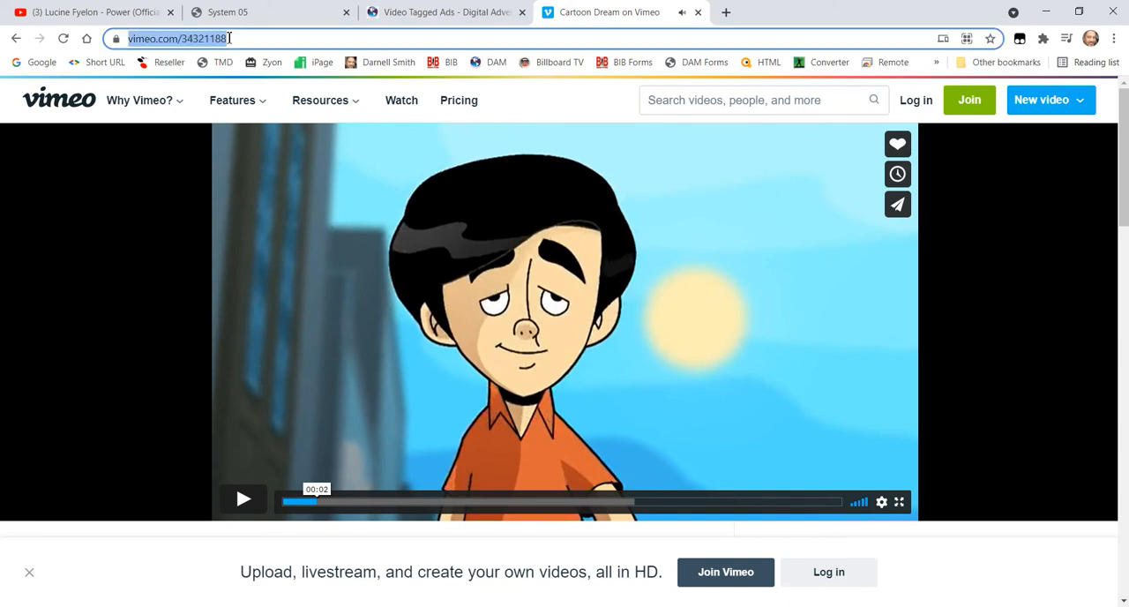
right_click(228, 39)
click(282, 144)
click(836, 606)
click(894, 585)
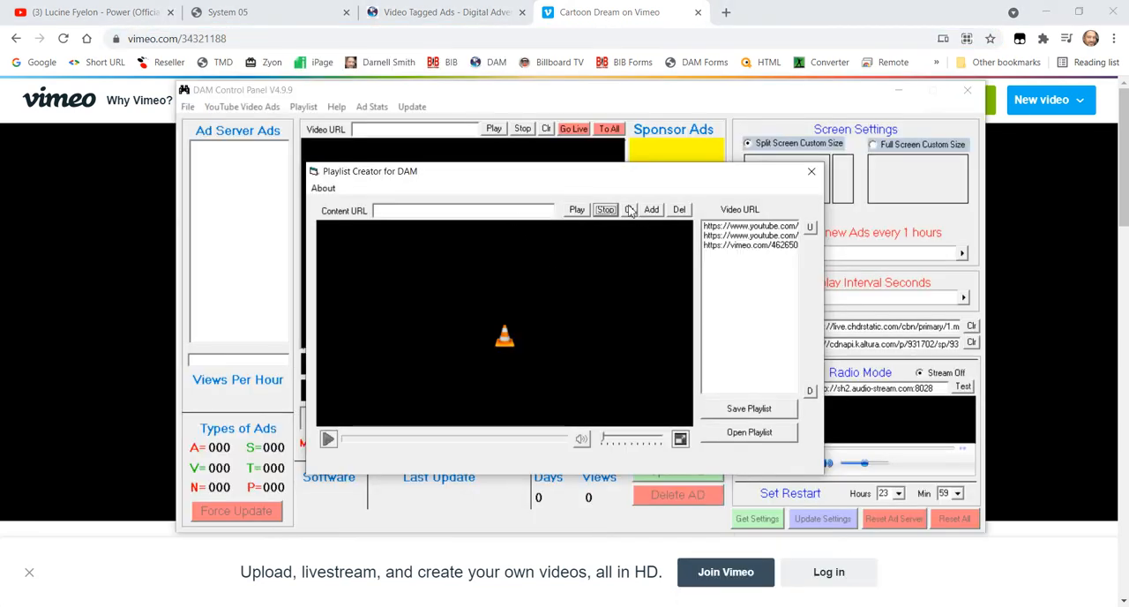
right_click(522, 211)
click(547, 277)
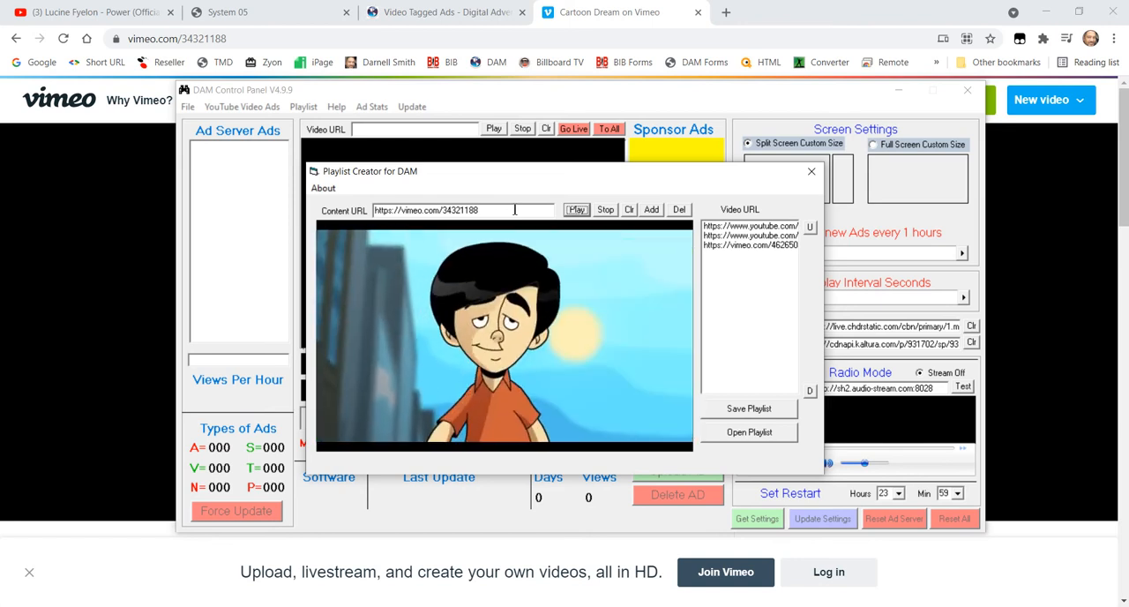
click(606, 209)
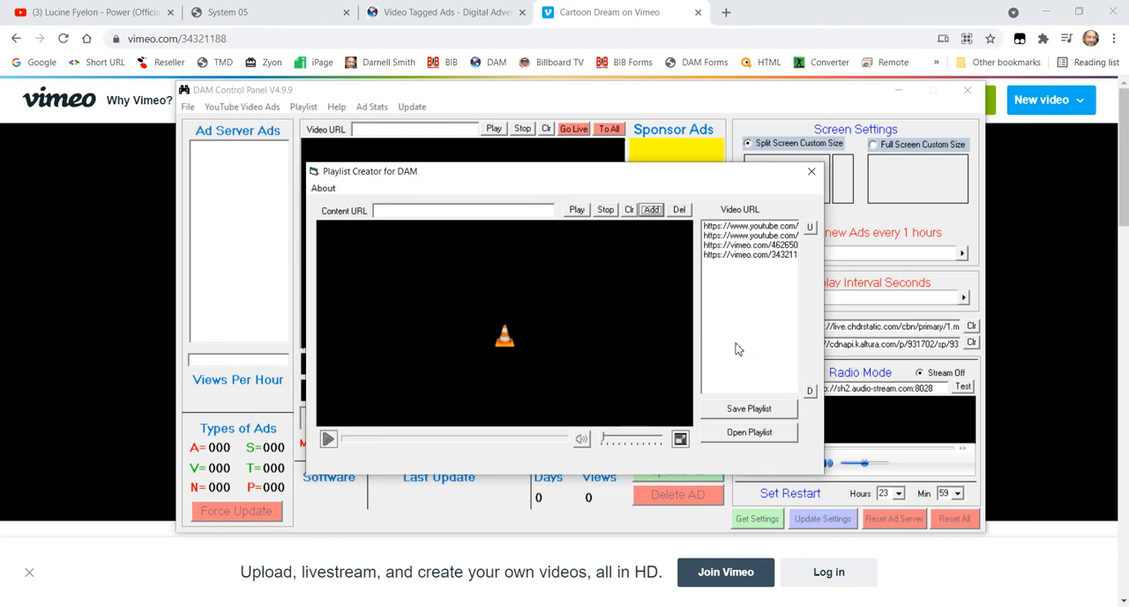
- Move the Vimeo entry for "Cartoon Dream" up to first place in the playlist
click(752, 256)
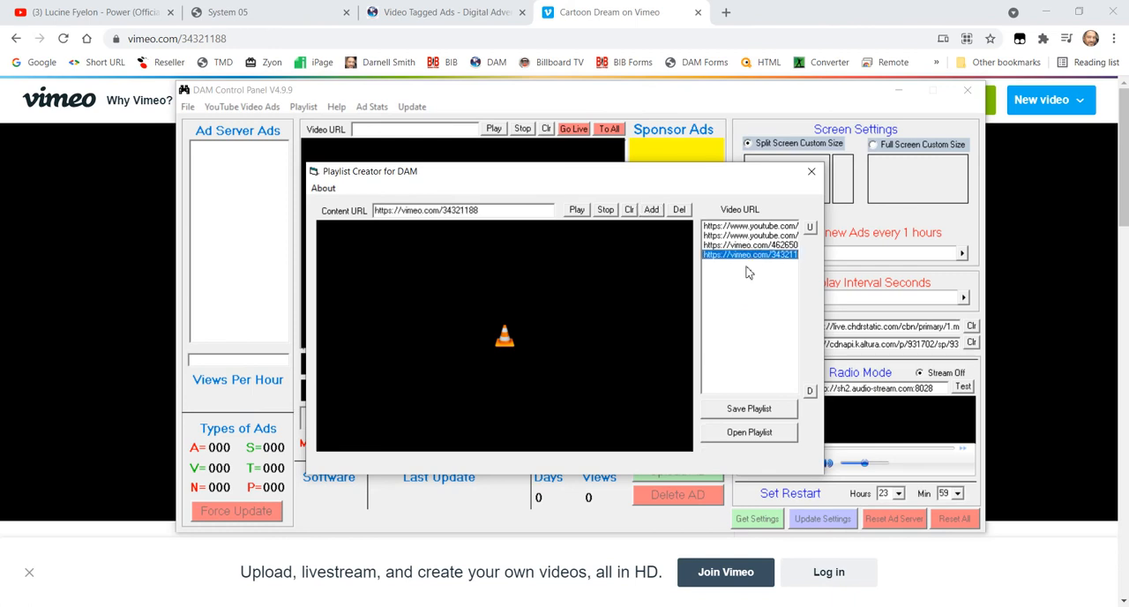
click(810, 228)
click(810, 228)
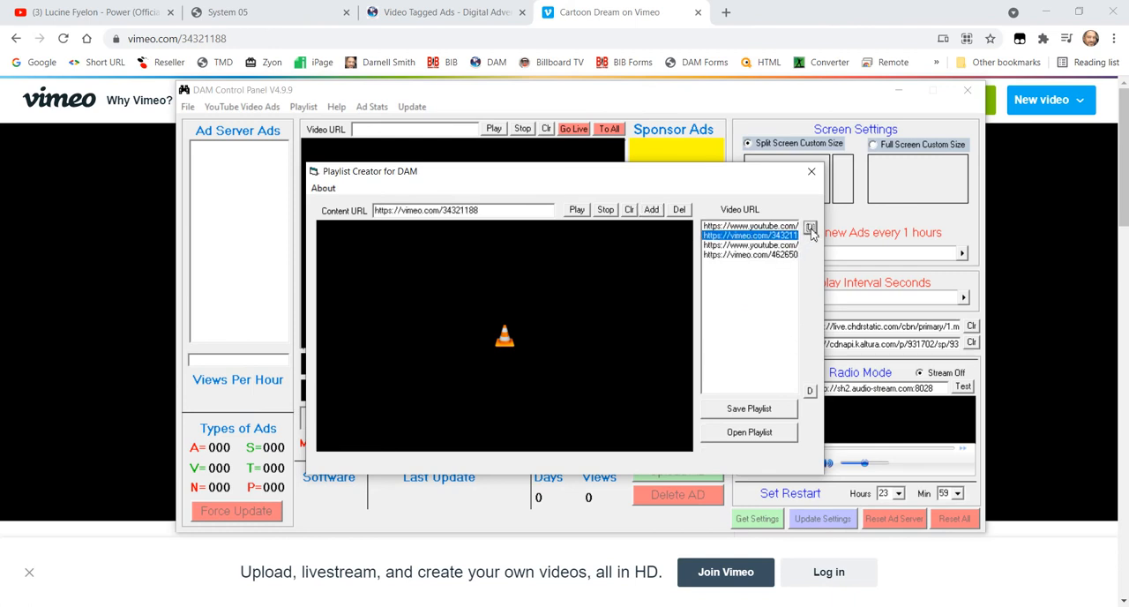
click(811, 228)
- Move the YouTube entry in third place down to the end of the playlist, and select the remaining YouTube entry in second place
click(752, 246)
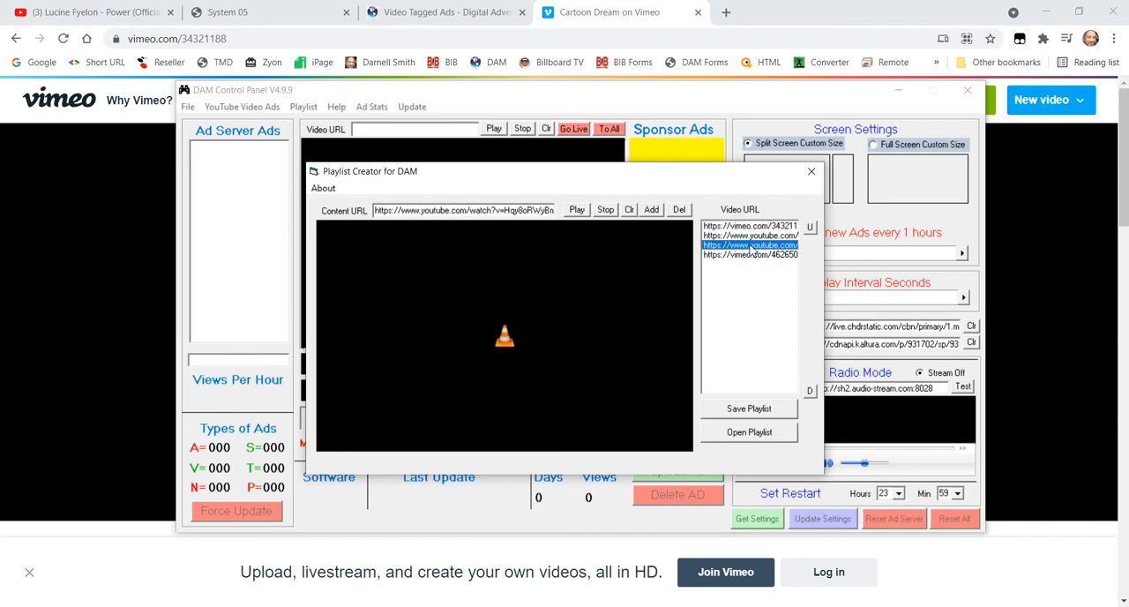
click(809, 390)
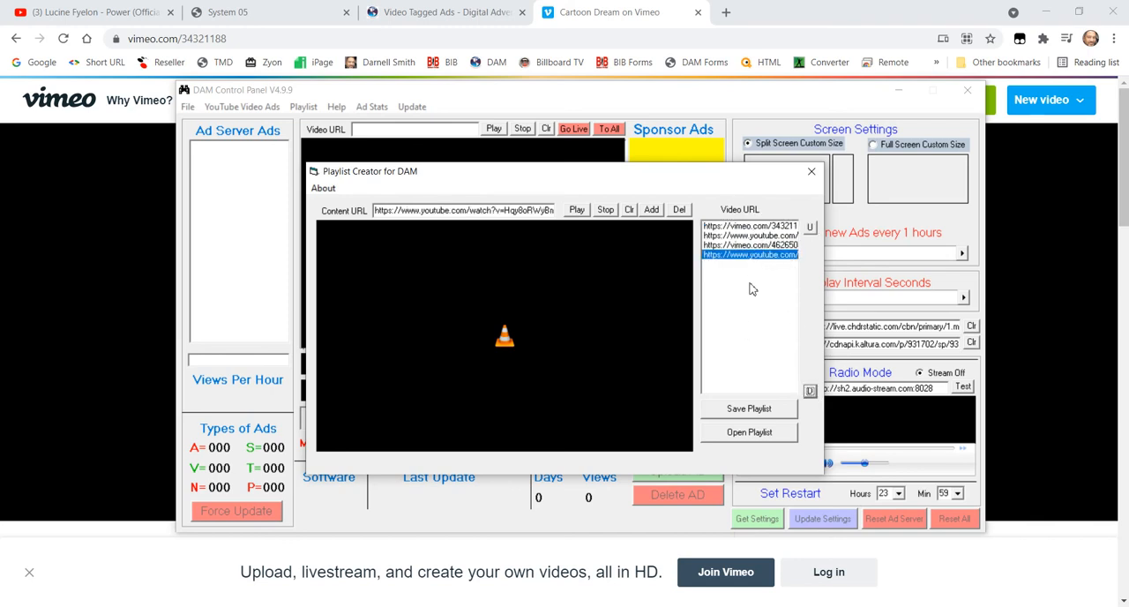
click(733, 236)
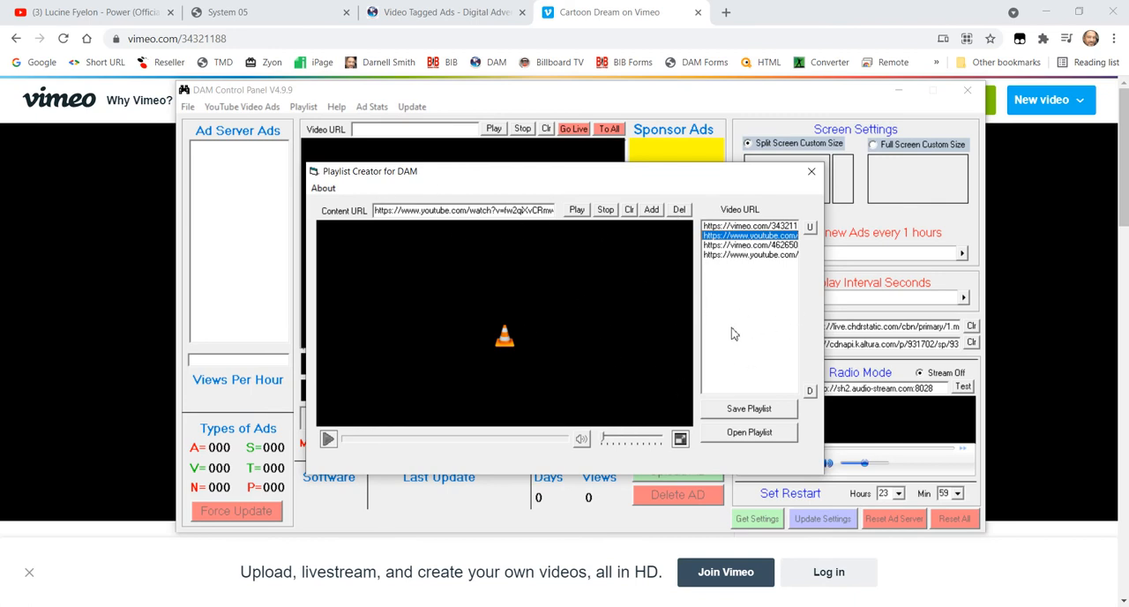
- Save the playlist as testplay2 in the Playlists folder and dismiss the messages that follow
click(748, 409)
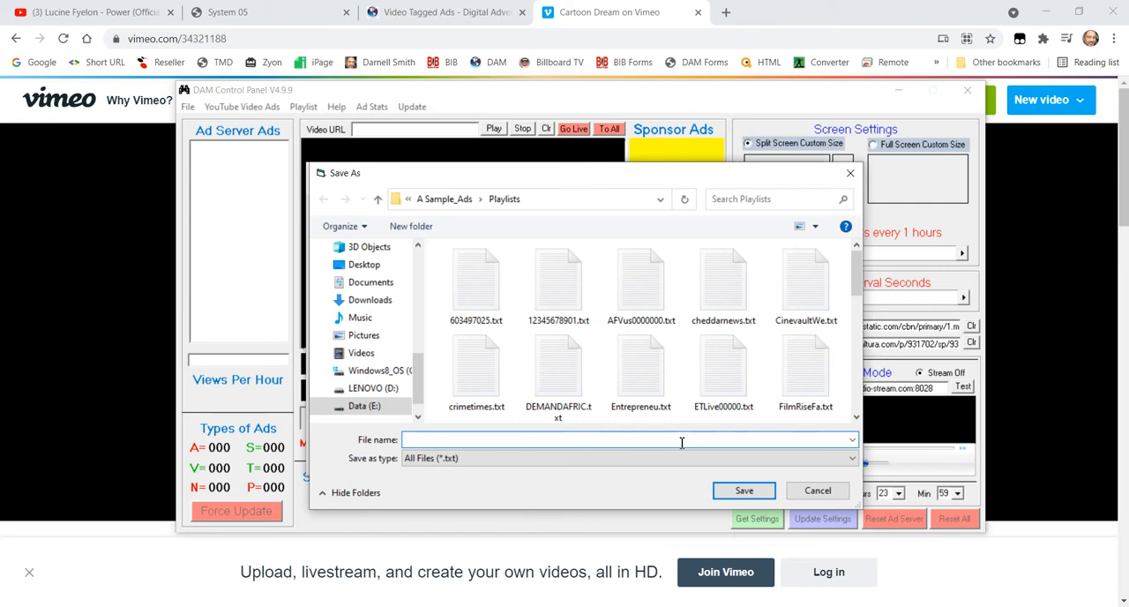
text(testplay2)
click(752, 500)
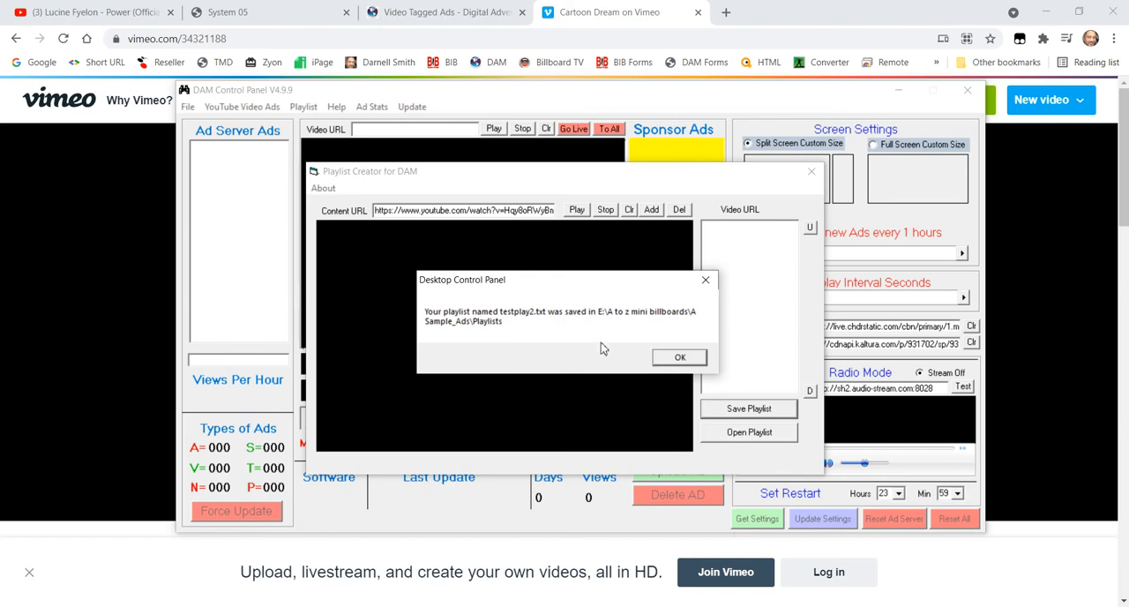
click(679, 357)
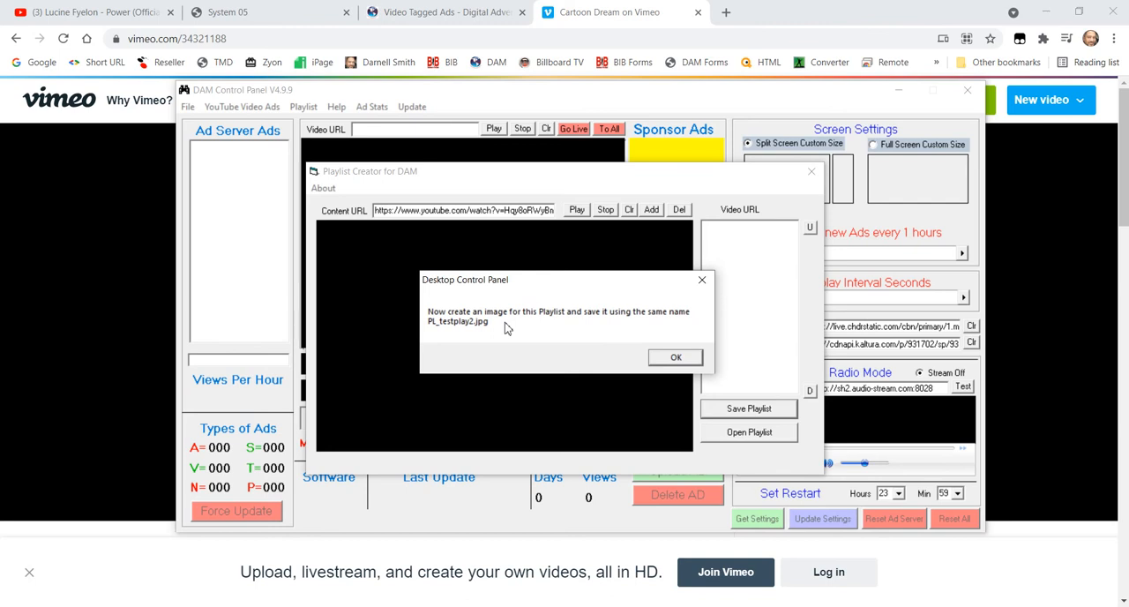
click(669, 361)
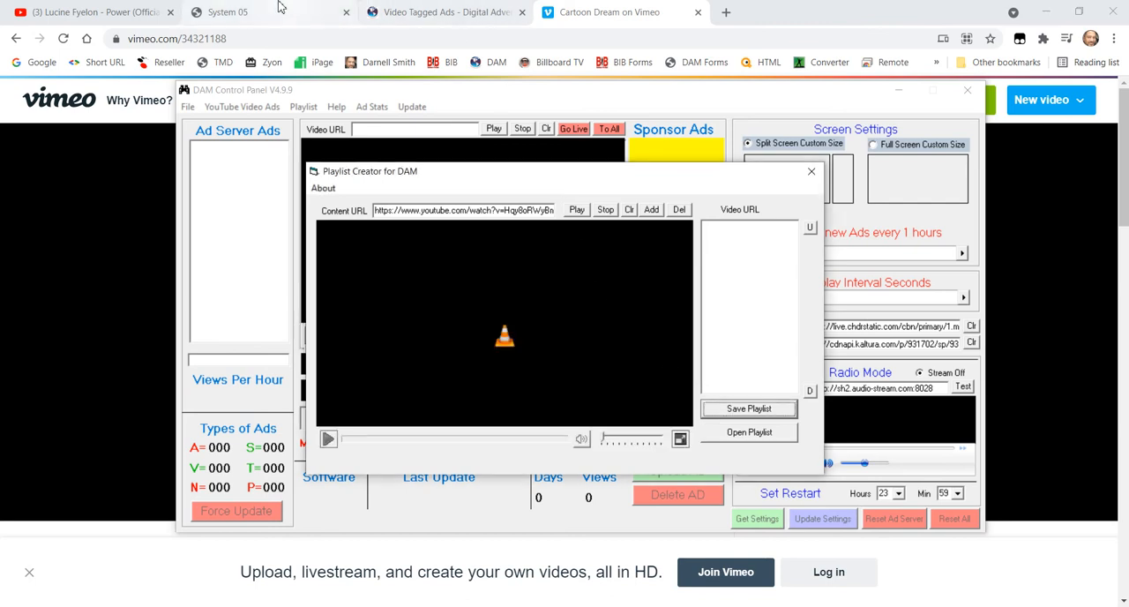
- Switch to the System 05 album in Chrome and examine the PL_sampleplayl image and its sampleplayl text file
click(270, 10)
scroll(385, 374, up, 5)
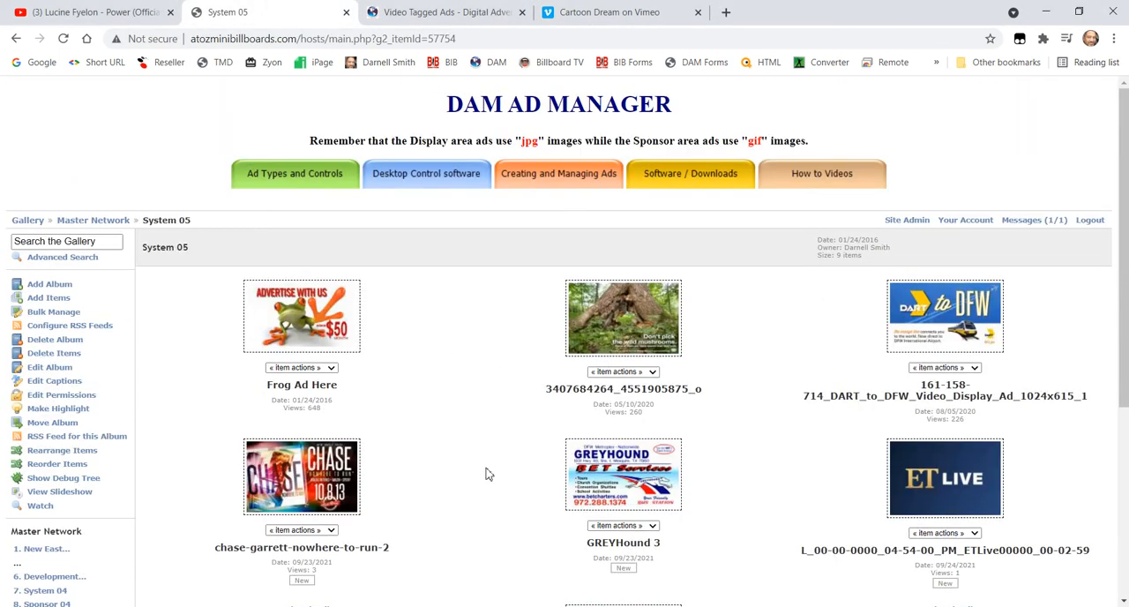
scroll(488, 474, down, 4)
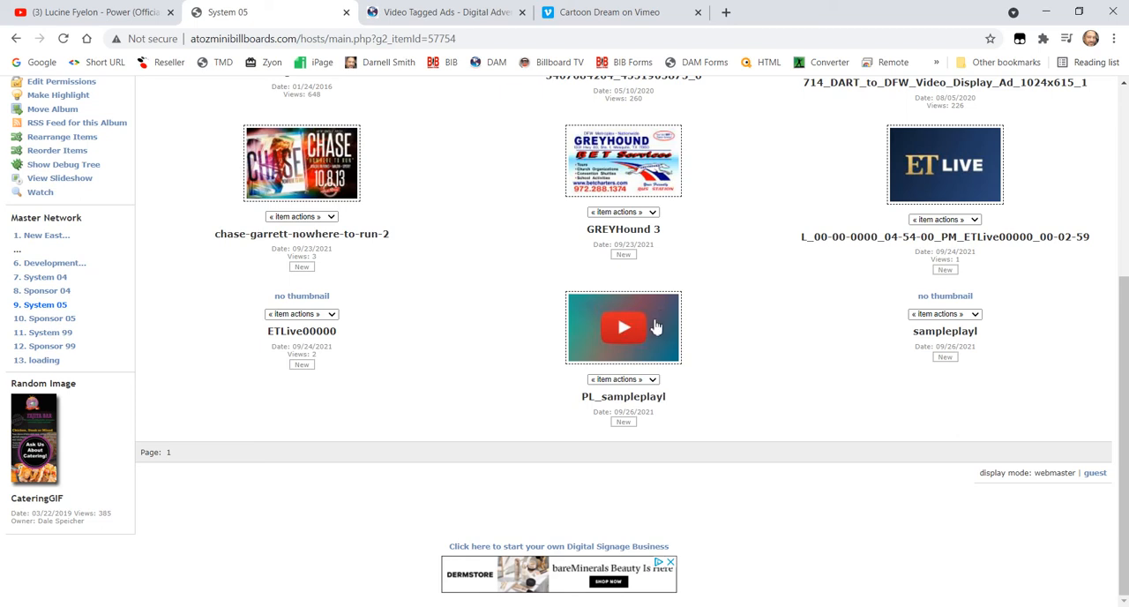
drag(982, 340, 915, 340)
click(910, 369)
- Switch to the Digital Advertising Media site and open its Video Tagged Ads page
click(462, 11)
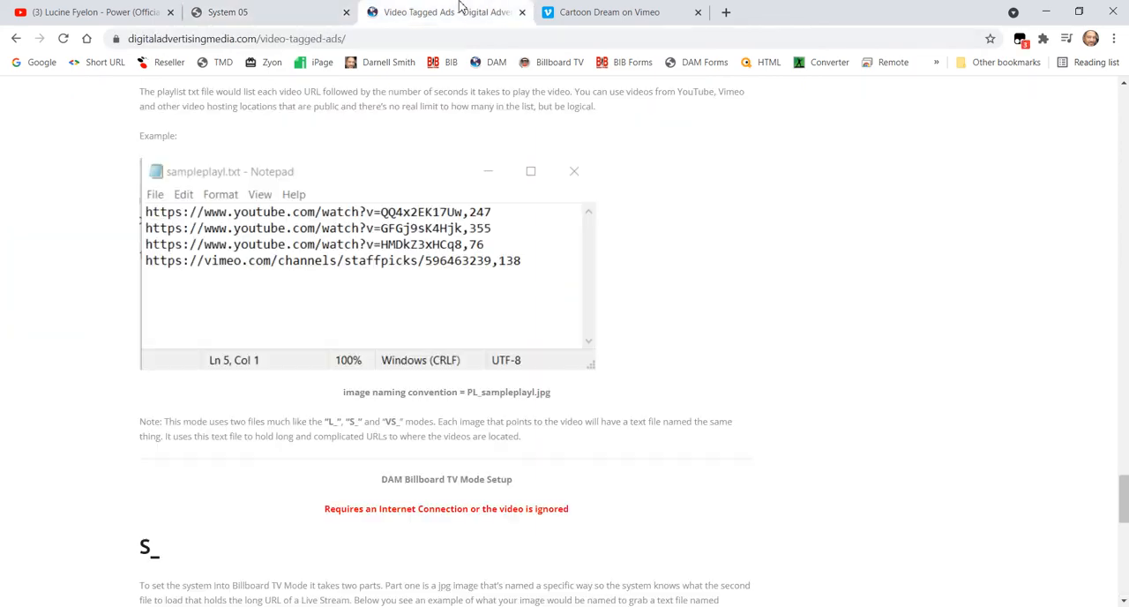
scroll(838, 340, up, 20)
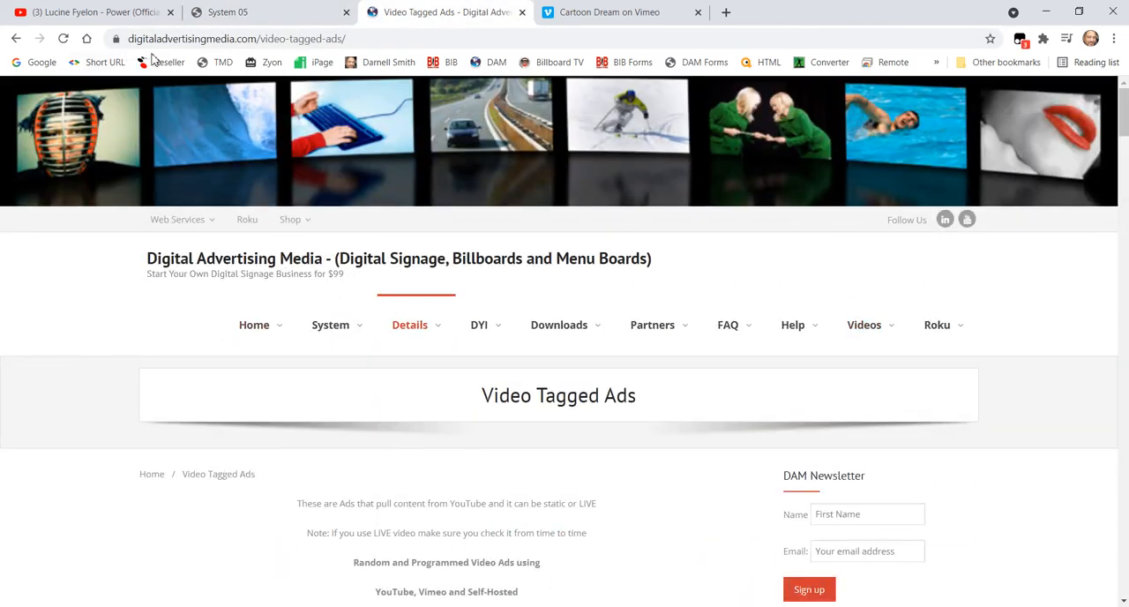
mouse_move(395, 328)
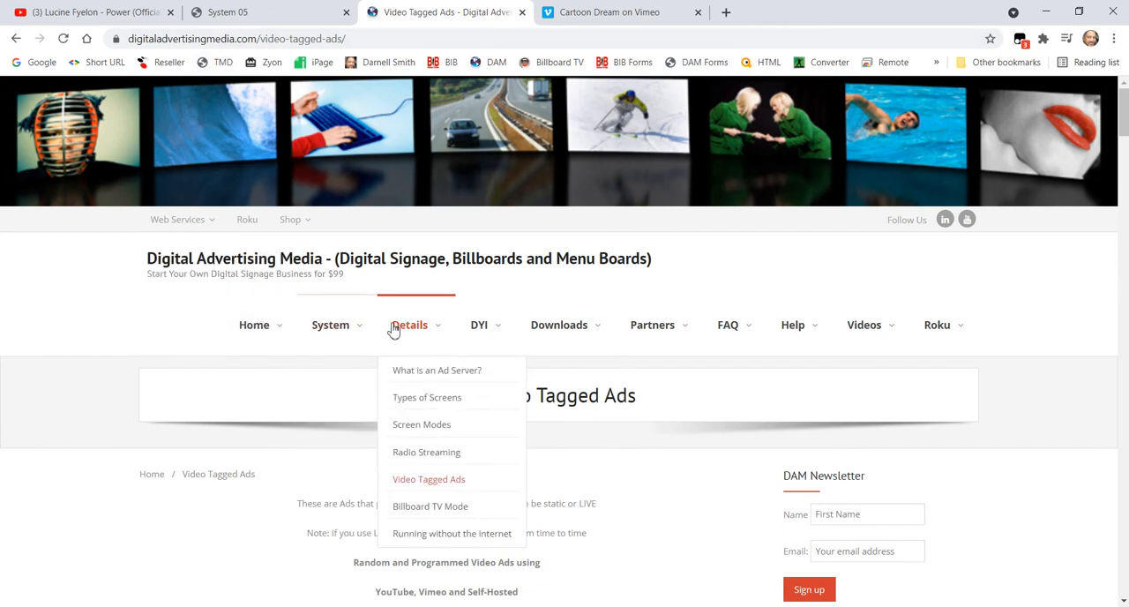
click(431, 488)
- Examine the V section on random YouTube video ads, highlighting the video ID within its file name convention
scroll(449, 458, down, 4)
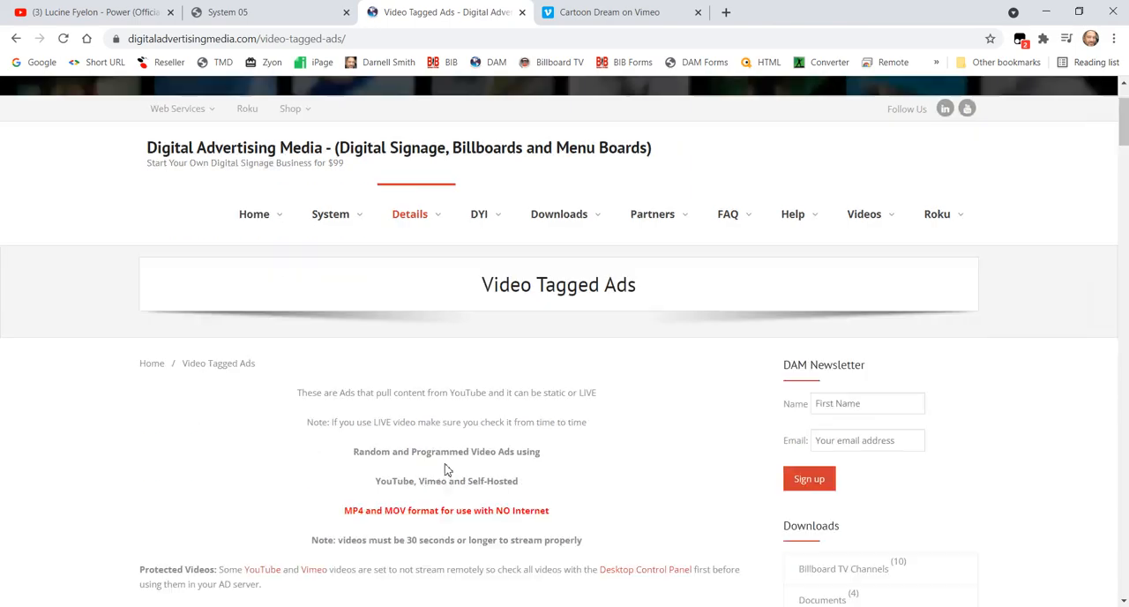
scroll(429, 326, down, 20)
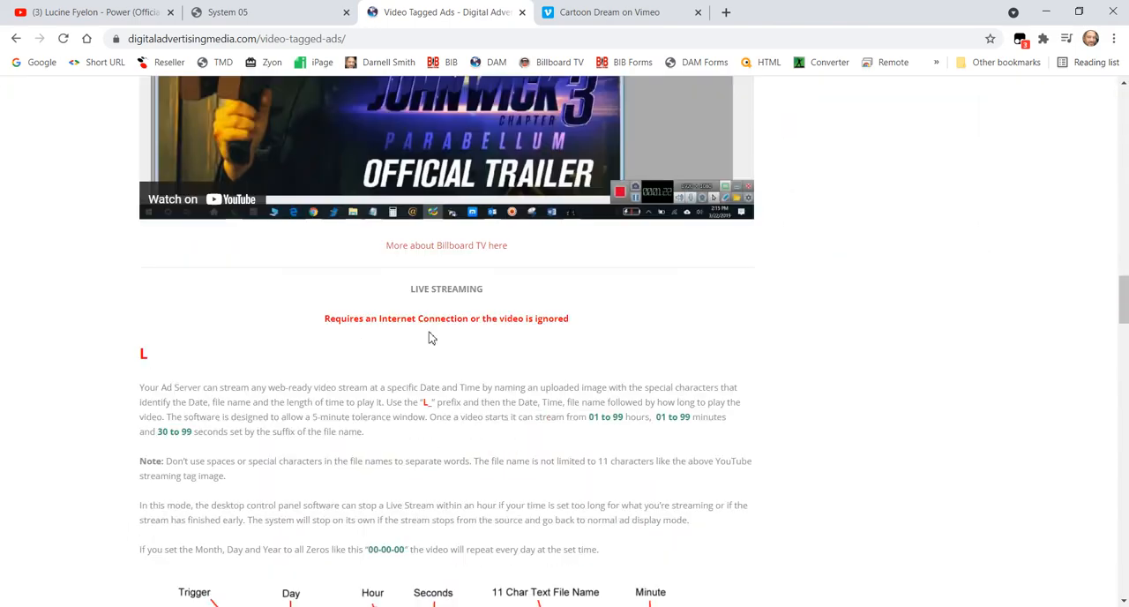
scroll(432, 344, up, 10)
scroll(433, 348, up, 15)
scroll(416, 356, down, 10)
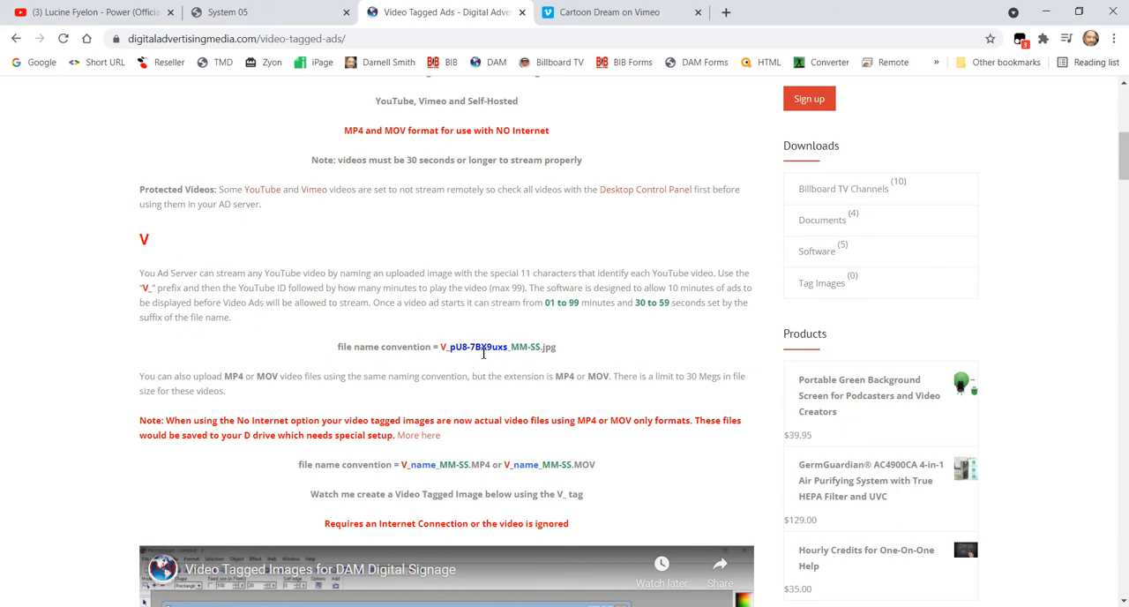
drag(508, 349, 453, 350)
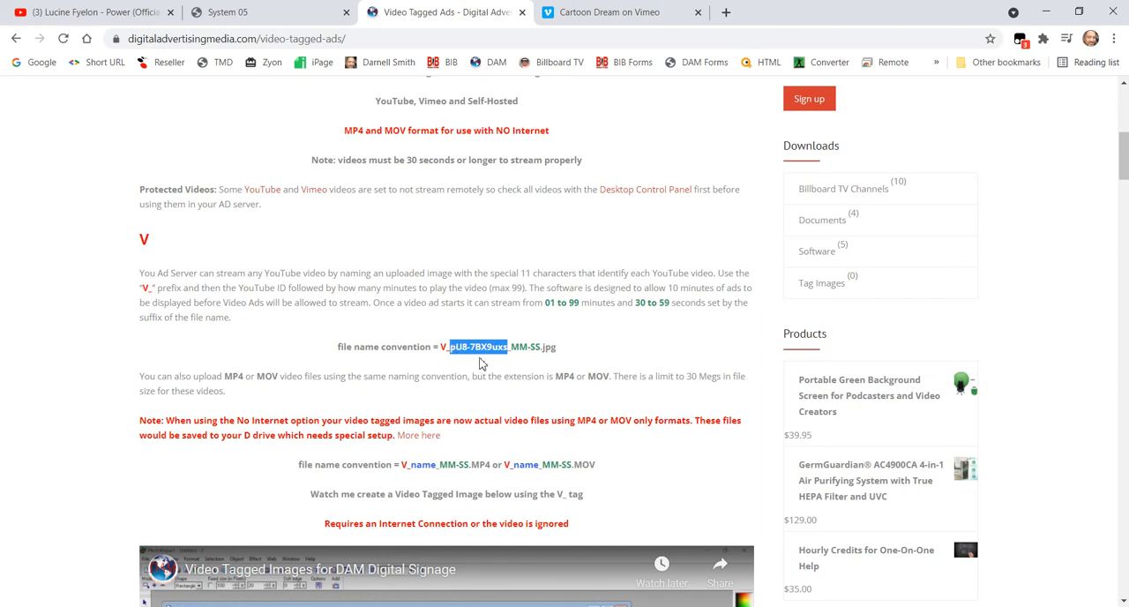
click(250, 277)
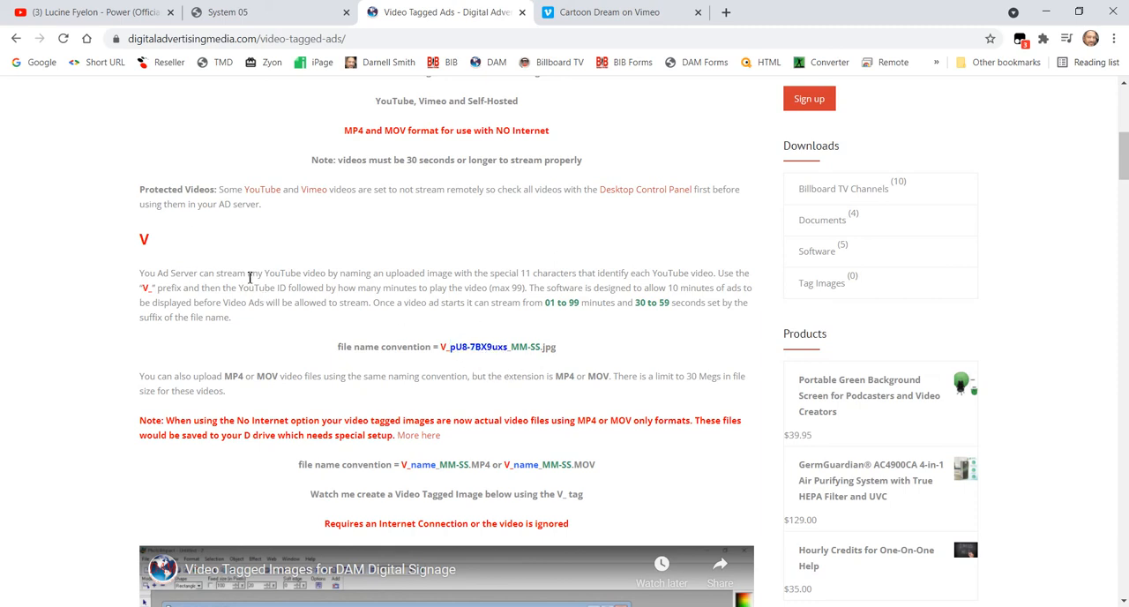
- Examine the H section on programmed YouTube videos, including the file name diagram and the example video ad file names
scroll(219, 275, down, 10)
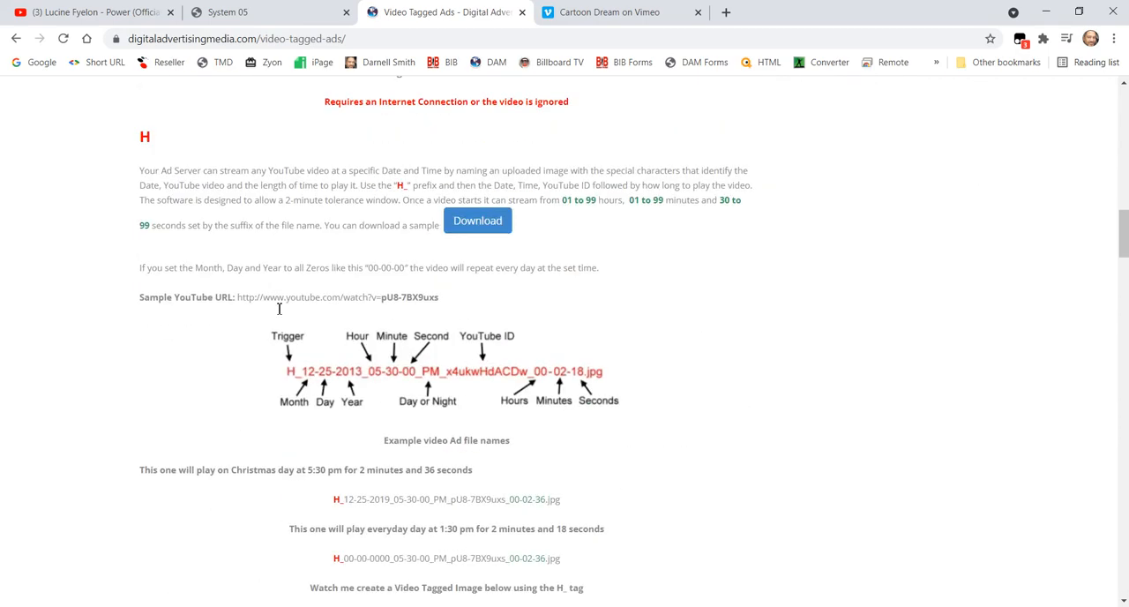
scroll(172, 149, up, 6)
scroll(171, 149, down, 6)
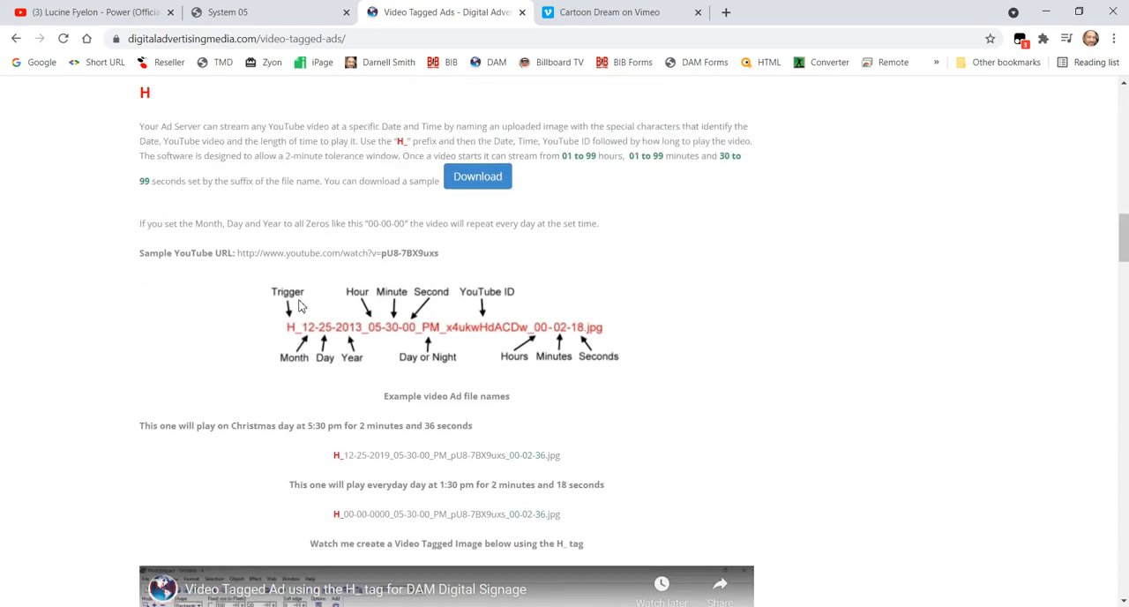
scroll(176, 293, up, 2)
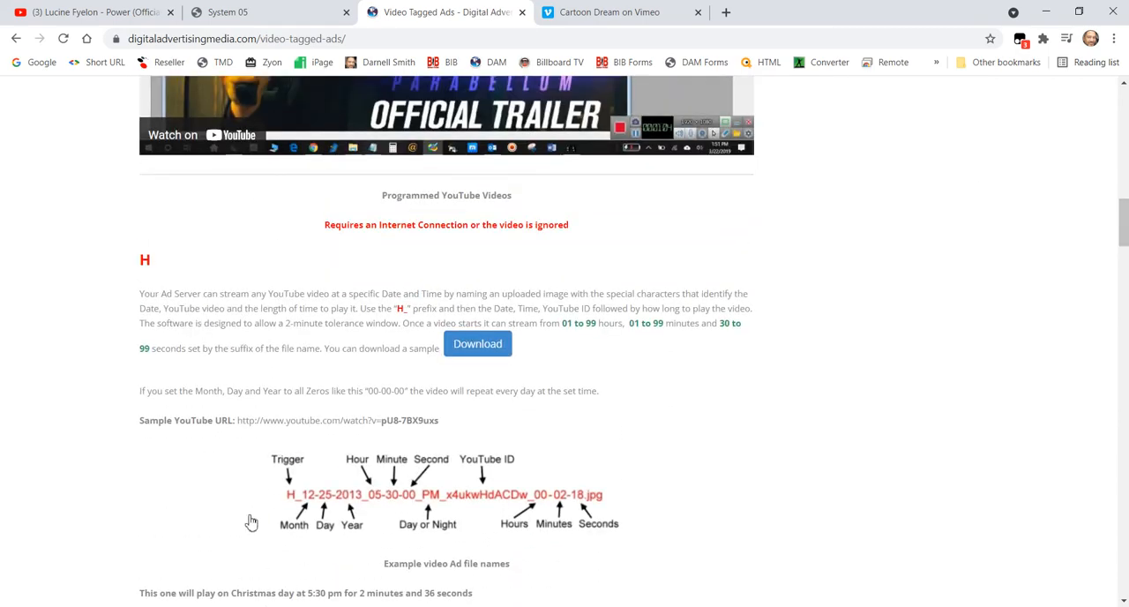
scroll(247, 361, down, 2)
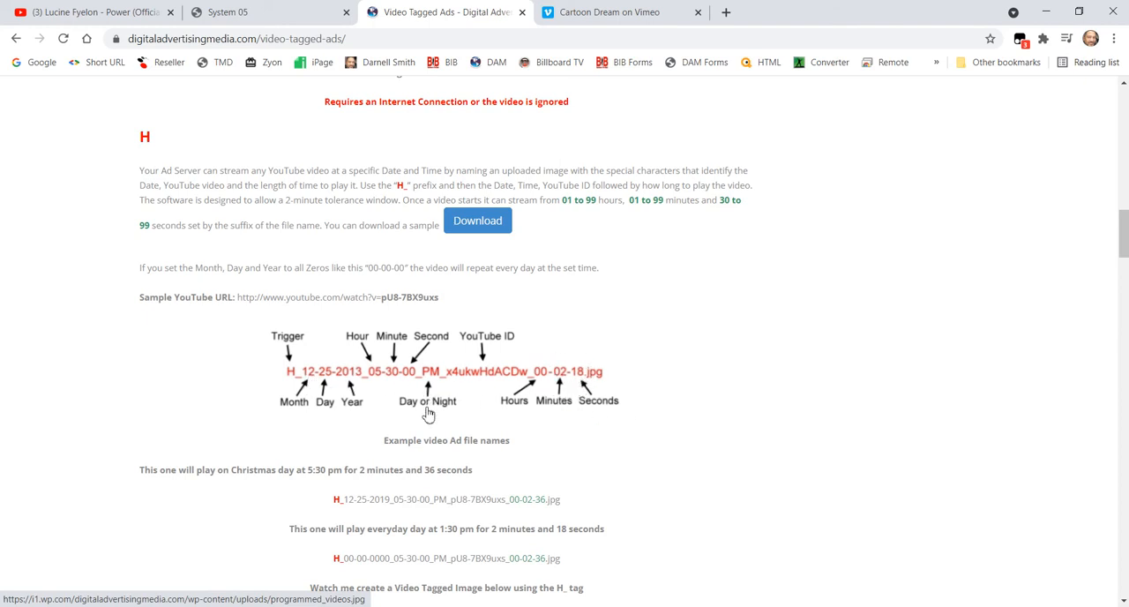
scroll(427, 413, down, 8)
scroll(427, 412, down, 15)
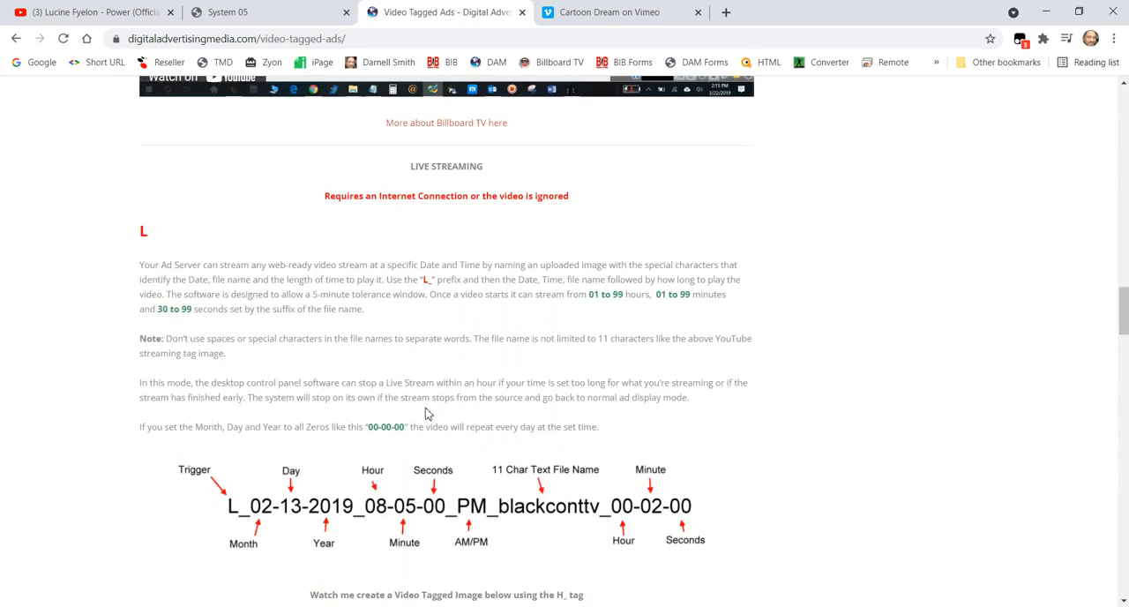
scroll(422, 337, up, 2)
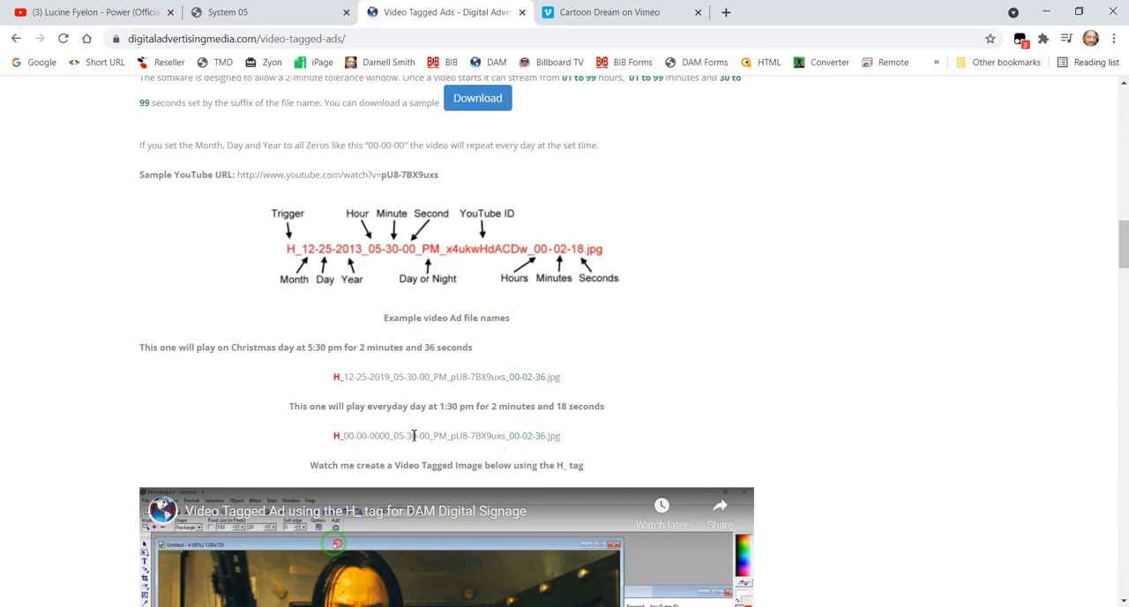
scroll(417, 430, down, 9)
scroll(418, 432, up, 6)
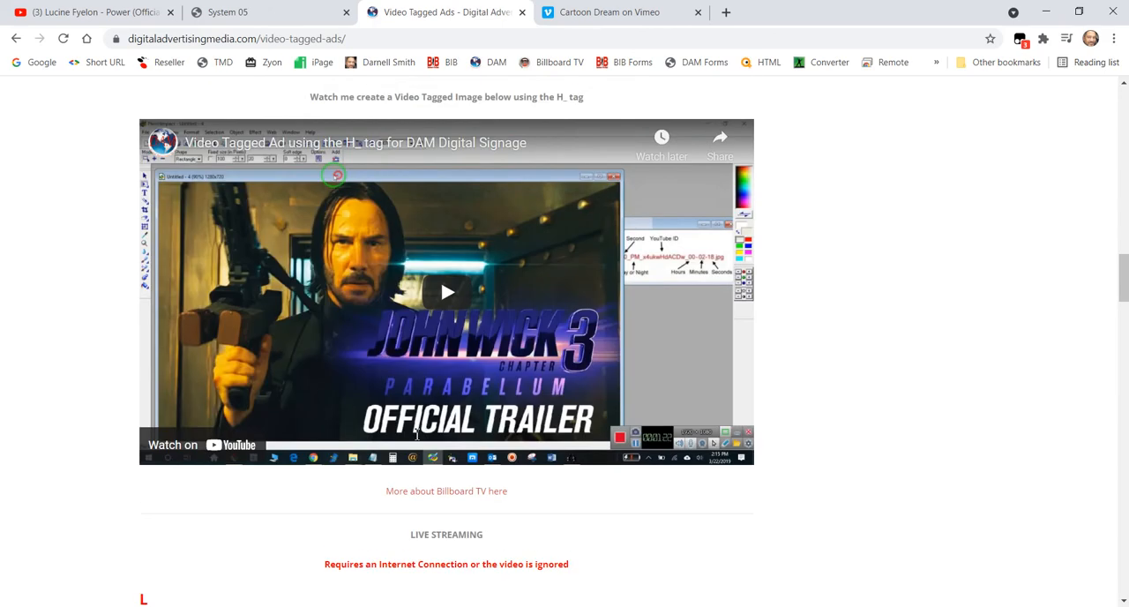
- Read the L section on live streaming, including its notes and the labelled file name diagram
scroll(418, 434, down, 4)
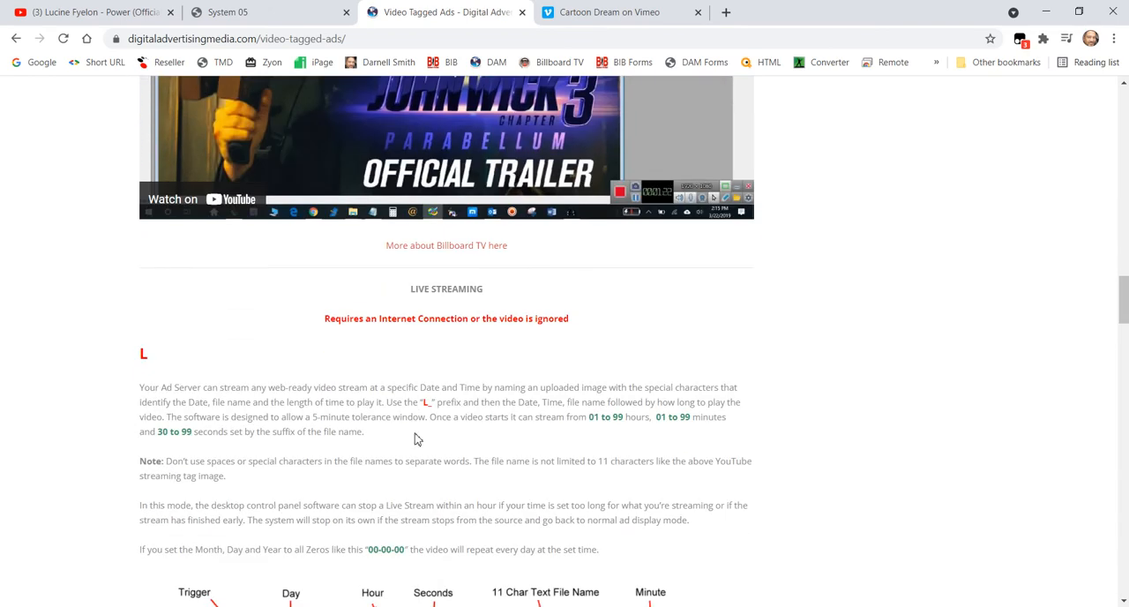
scroll(416, 423, down, 2)
scroll(182, 252, down, 2)
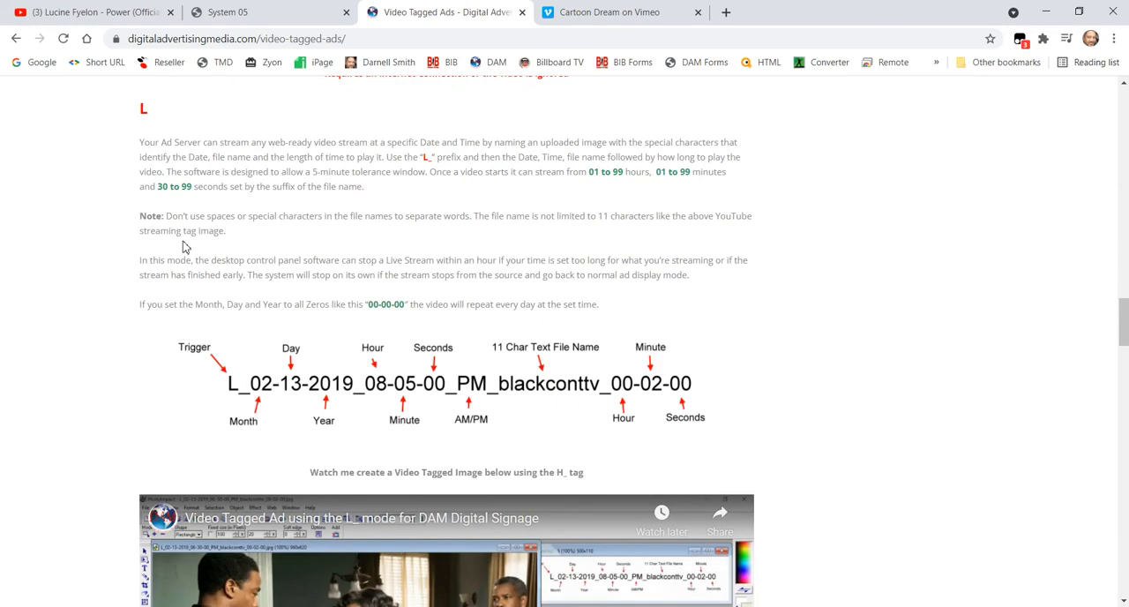
scroll(429, 274, up, 1)
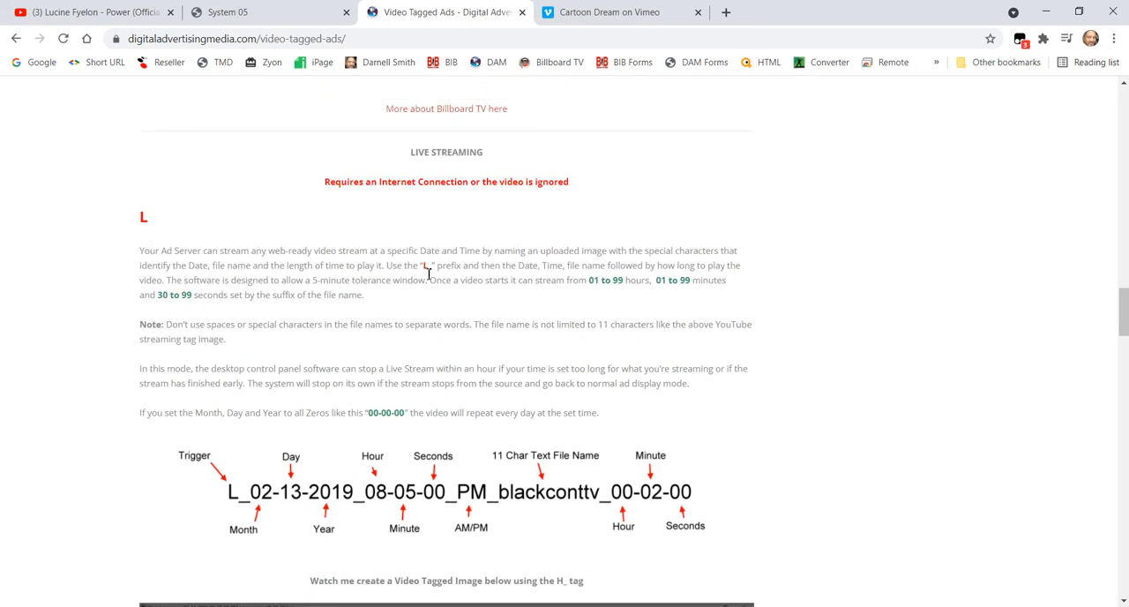
scroll(429, 273, up, 1)
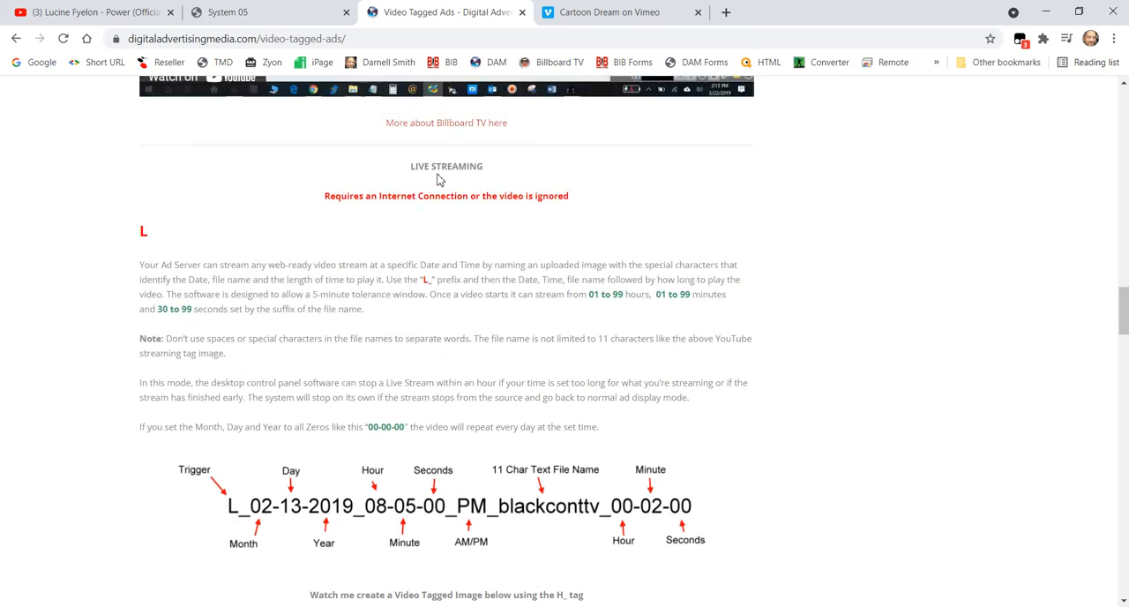
scroll(232, 356, down, 3)
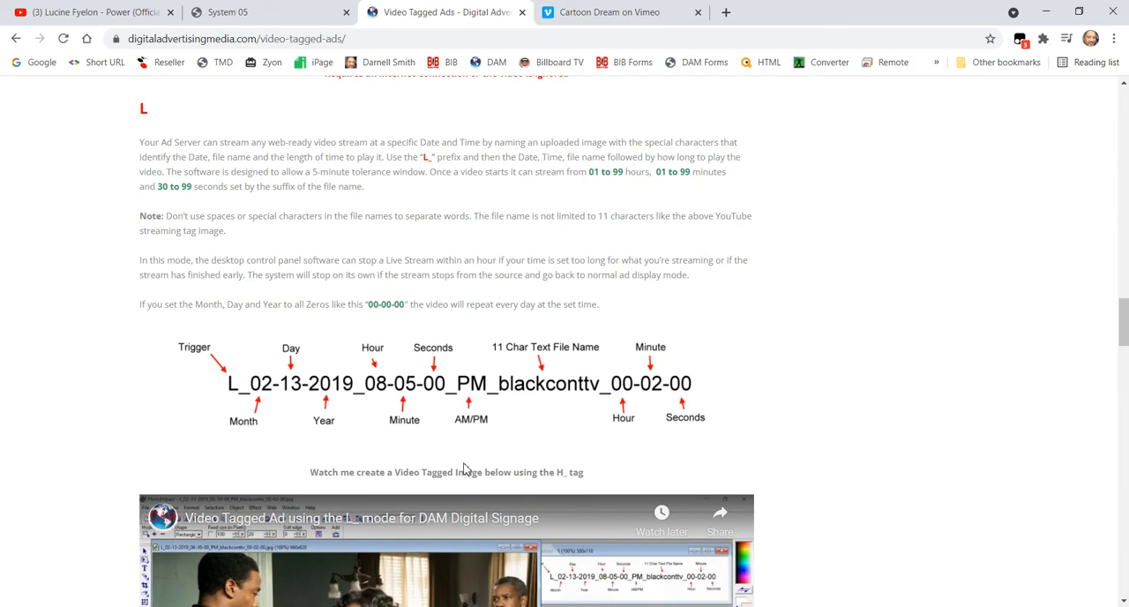
- Read the VM_ section on random Vimeo video ads and its image naming convention
scroll(466, 471, down, 10)
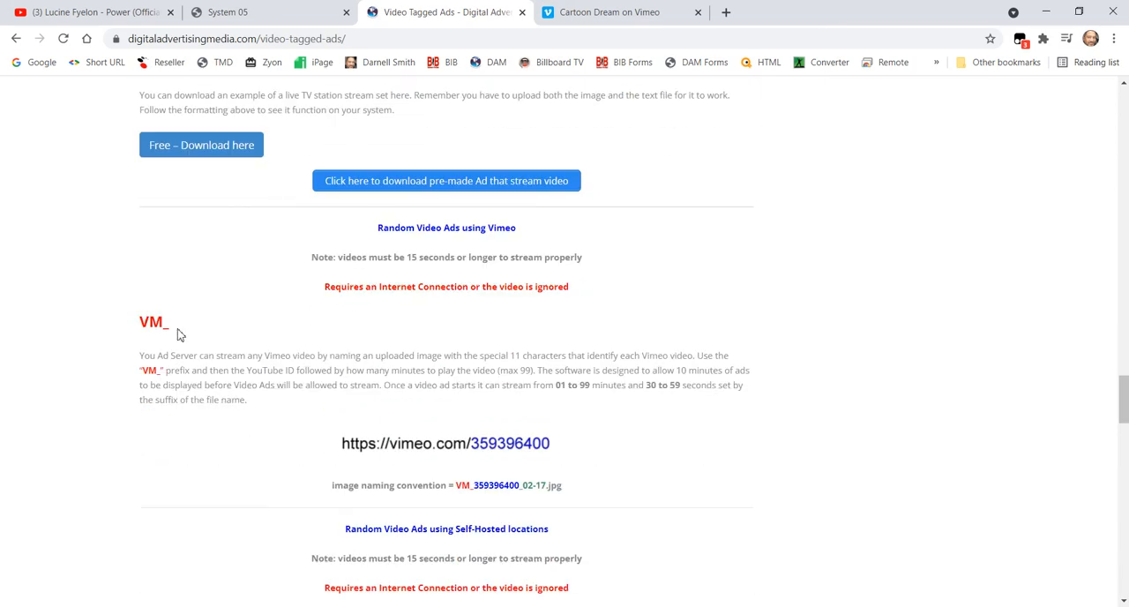
scroll(171, 330, down, 2)
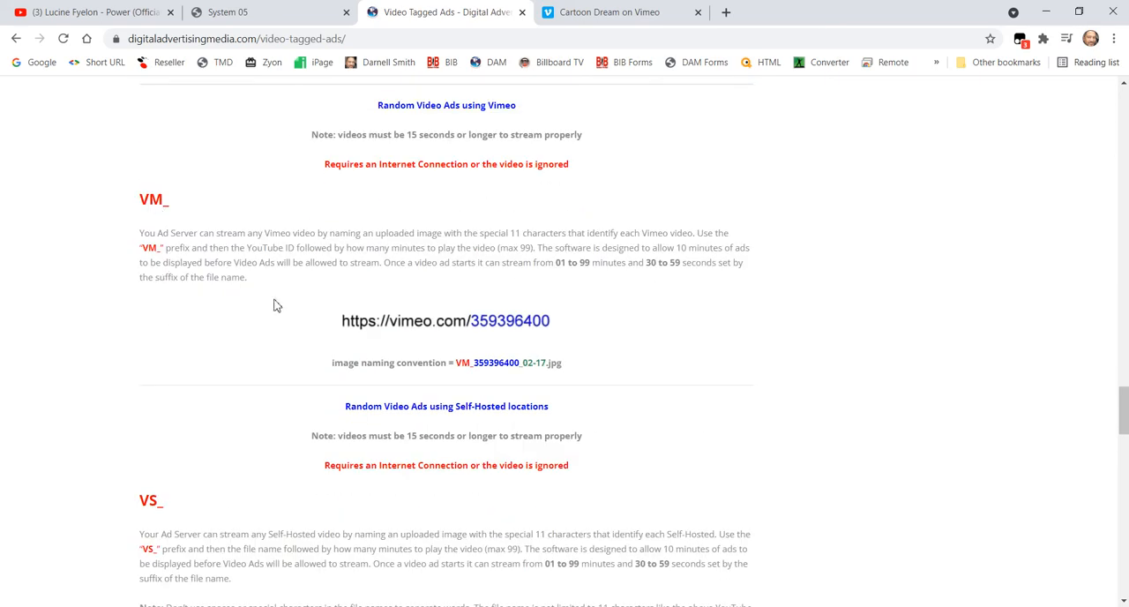
scroll(547, 459, down, 6)
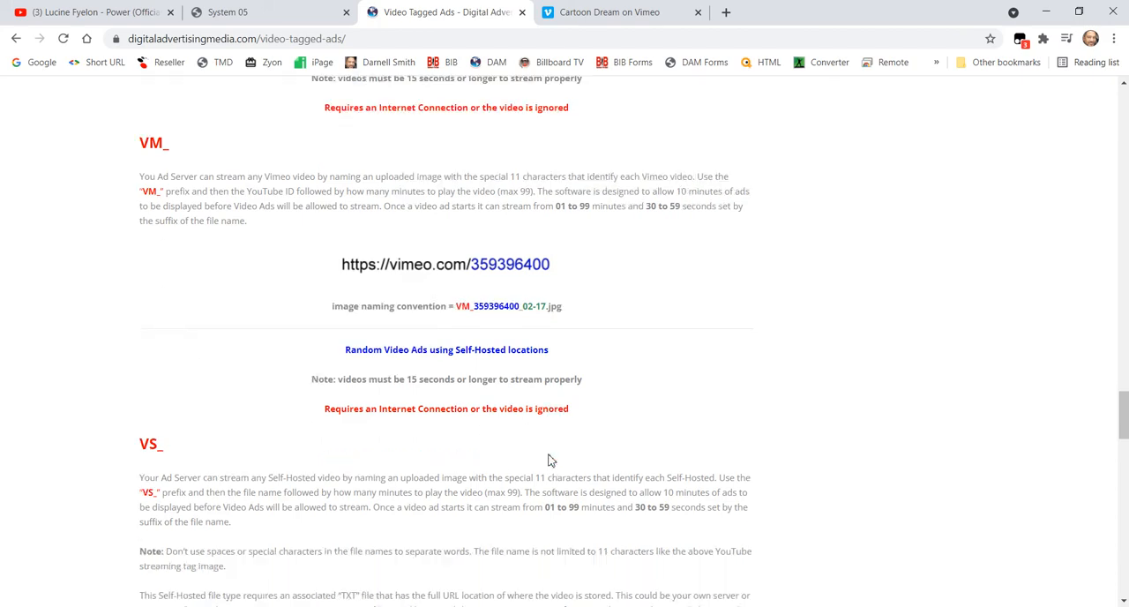
scroll(259, 269, up, 2)
- Examine the VS_ section on self-hosted videos, highlighting filename001 in the image naming convention
scroll(351, 412, down, 2)
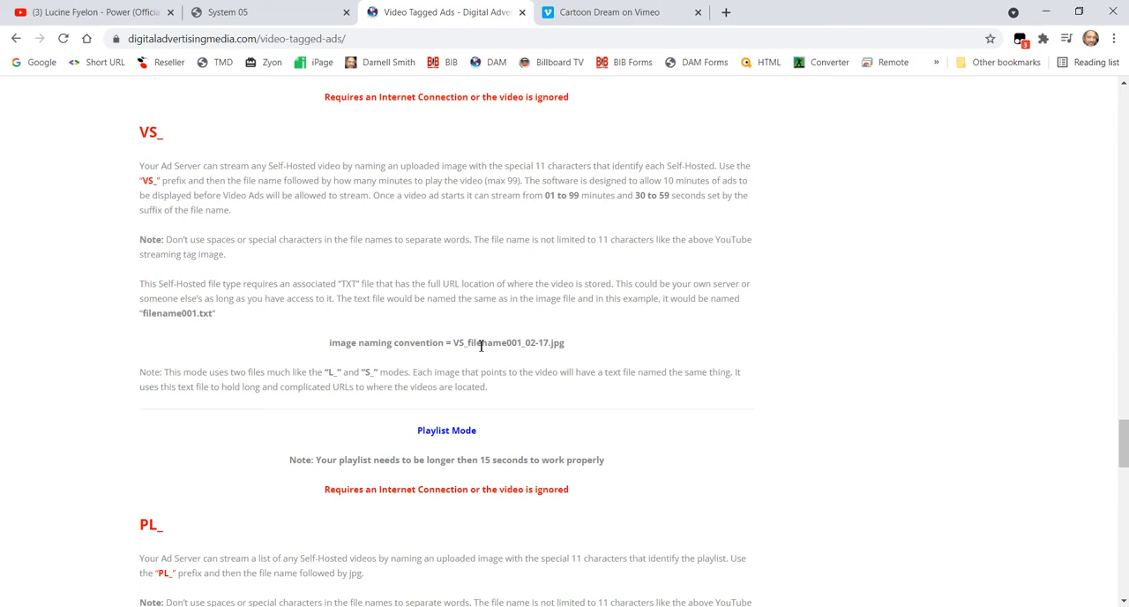
drag(523, 345, 470, 348)
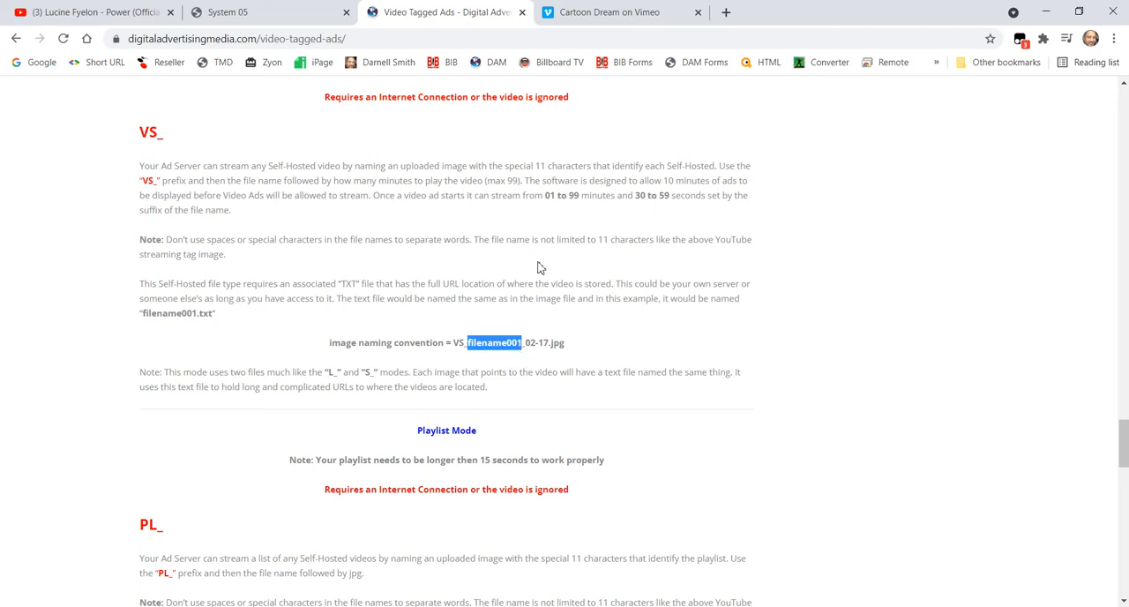
click(526, 311)
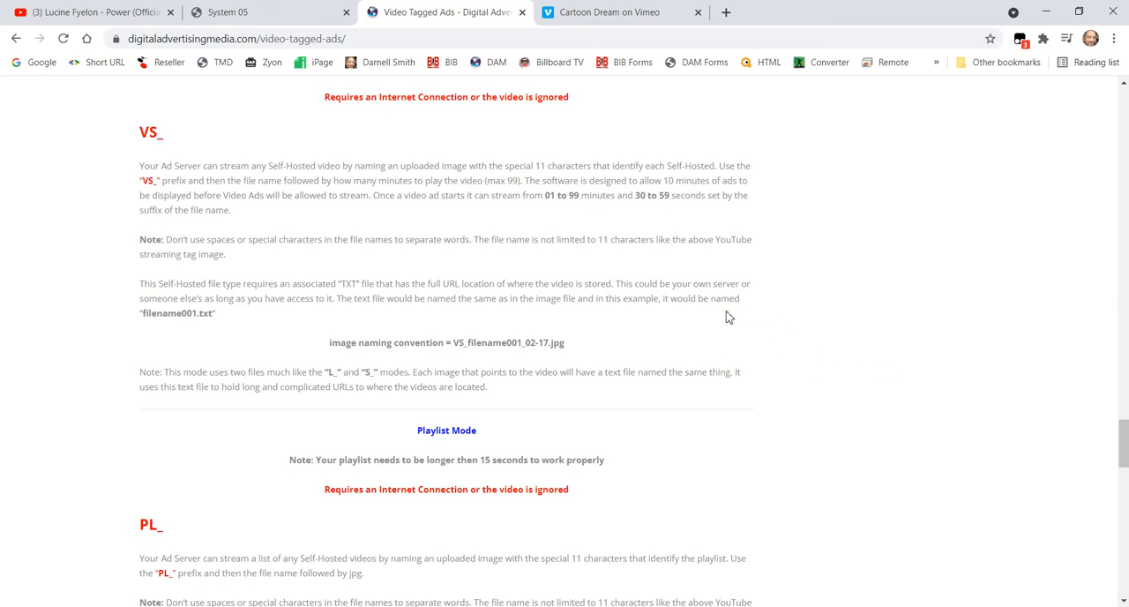
- Read the PL_ playlist mode section with its sampleplayl.txt example, and continue to the S_ Billboard TV mode setup
scroll(682, 371, down, 4)
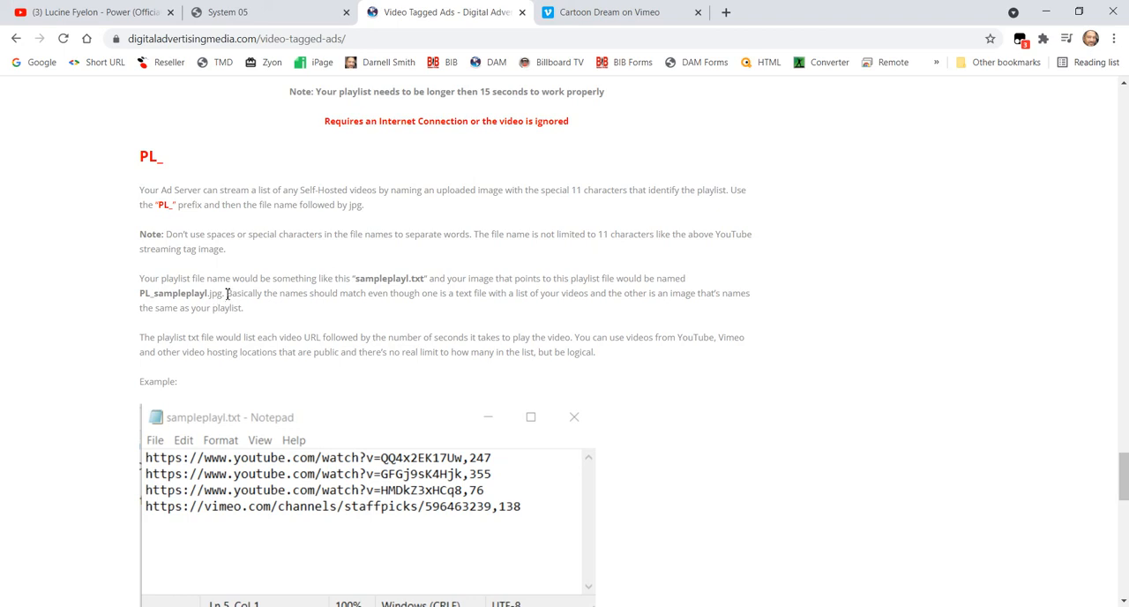
scroll(228, 294, down, 2)
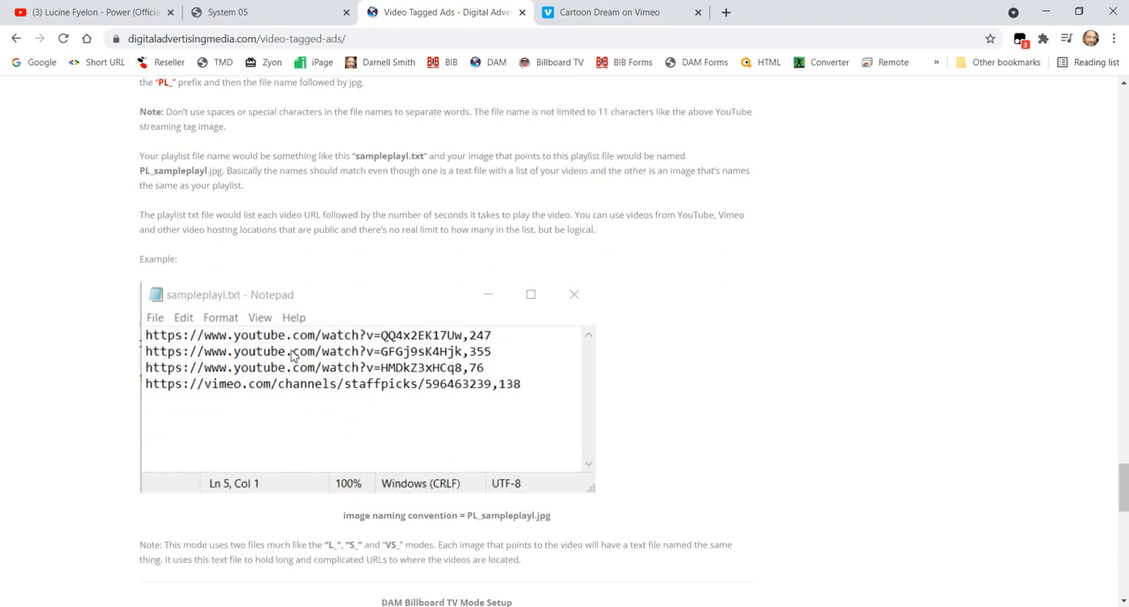
scroll(305, 343, down, 7)
scroll(306, 343, up, 2)
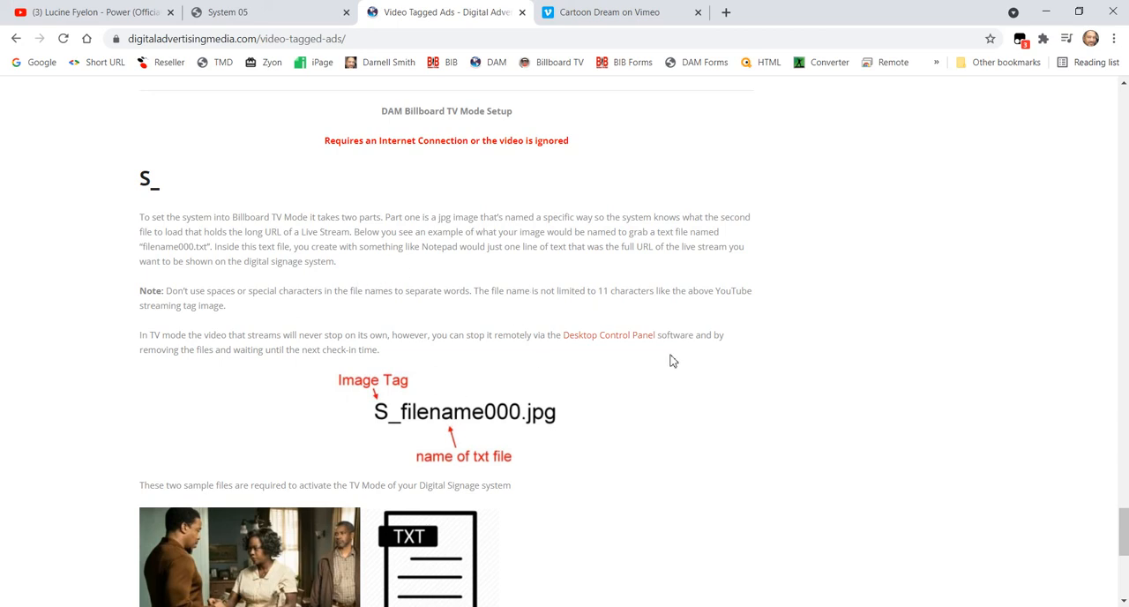
- Switch from Chrome to the DAM Control Panel, with its Playlist Creator for DAM window in front
click(818, 584)
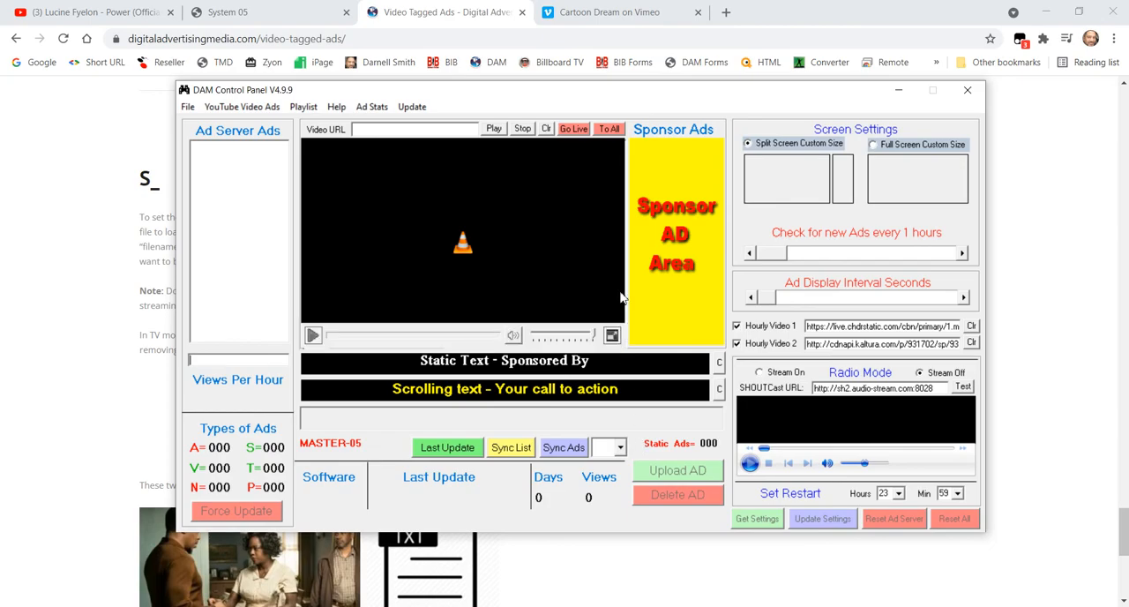
click(1026, 214)
drag(1123, 521, 1062, 220)
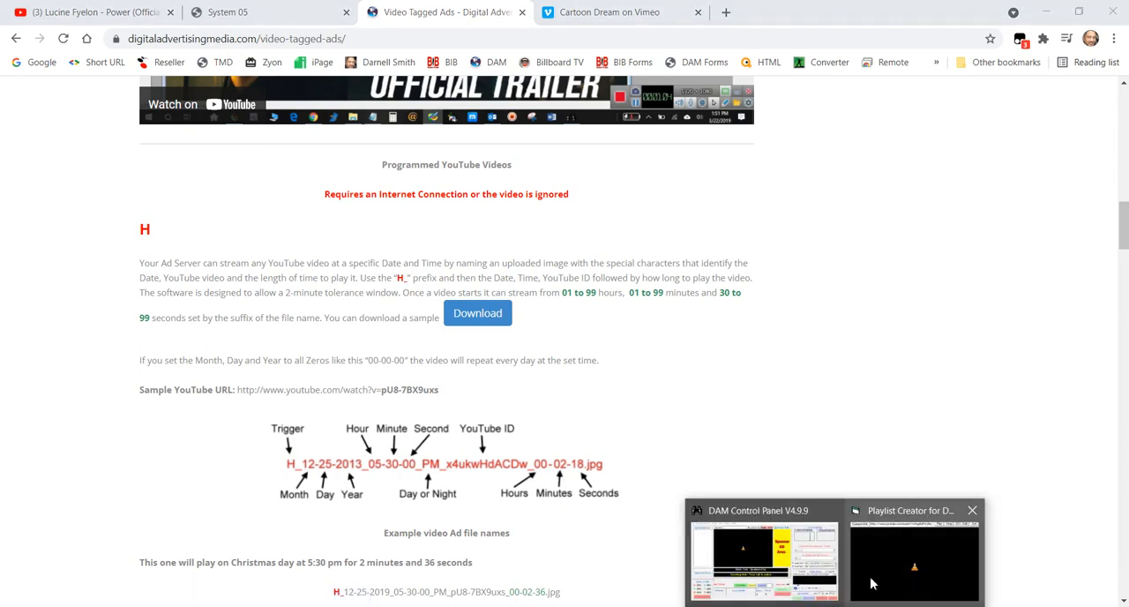
click(830, 554)
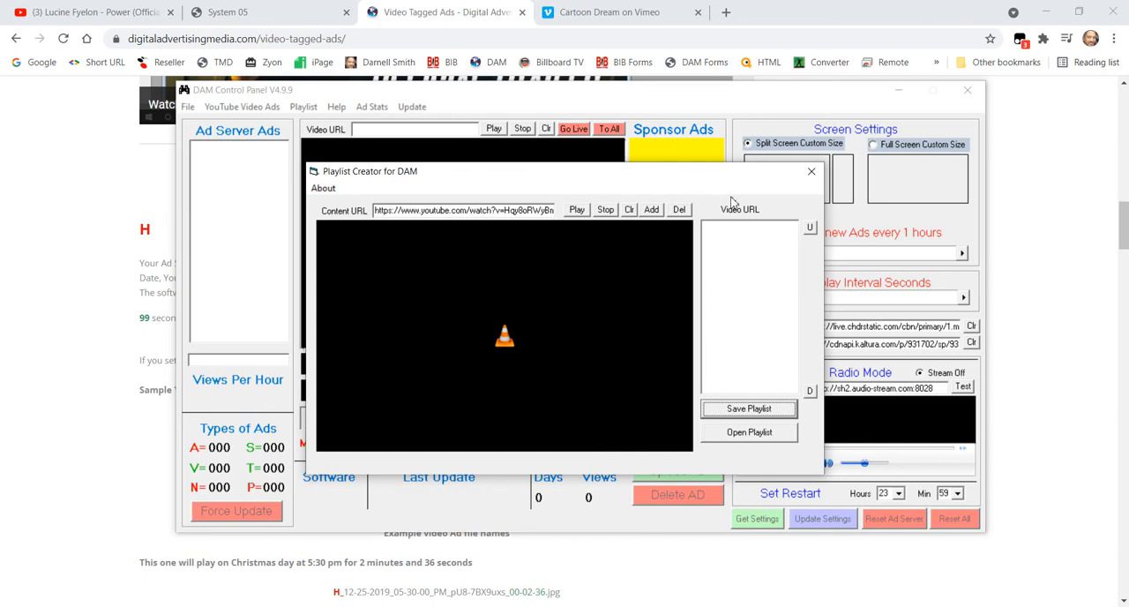
mouse_move(658, 239)
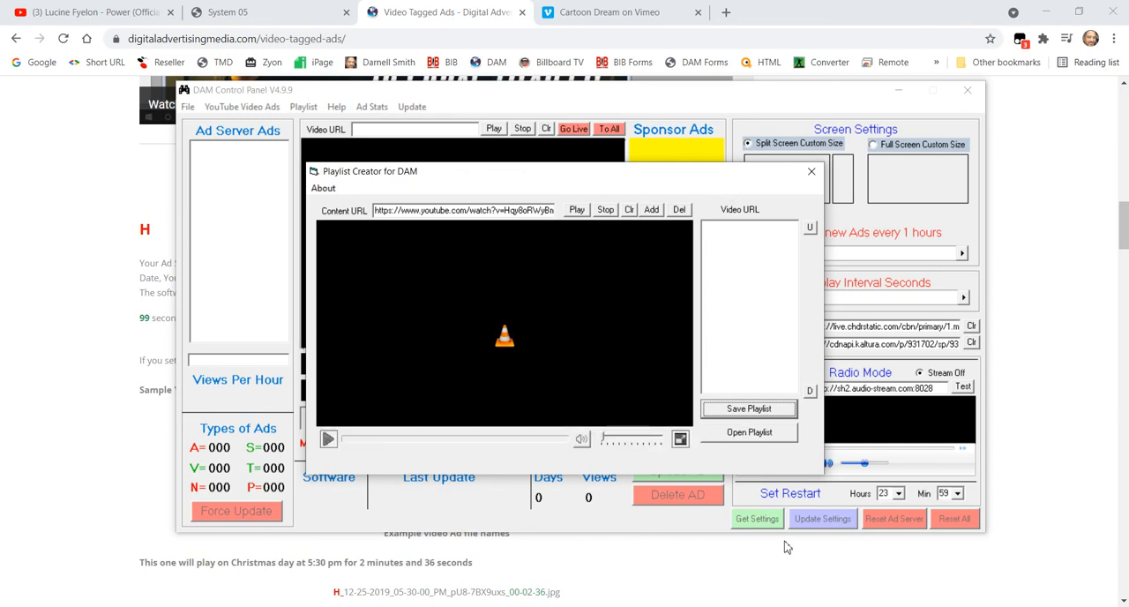
mouse_move(804, 605)
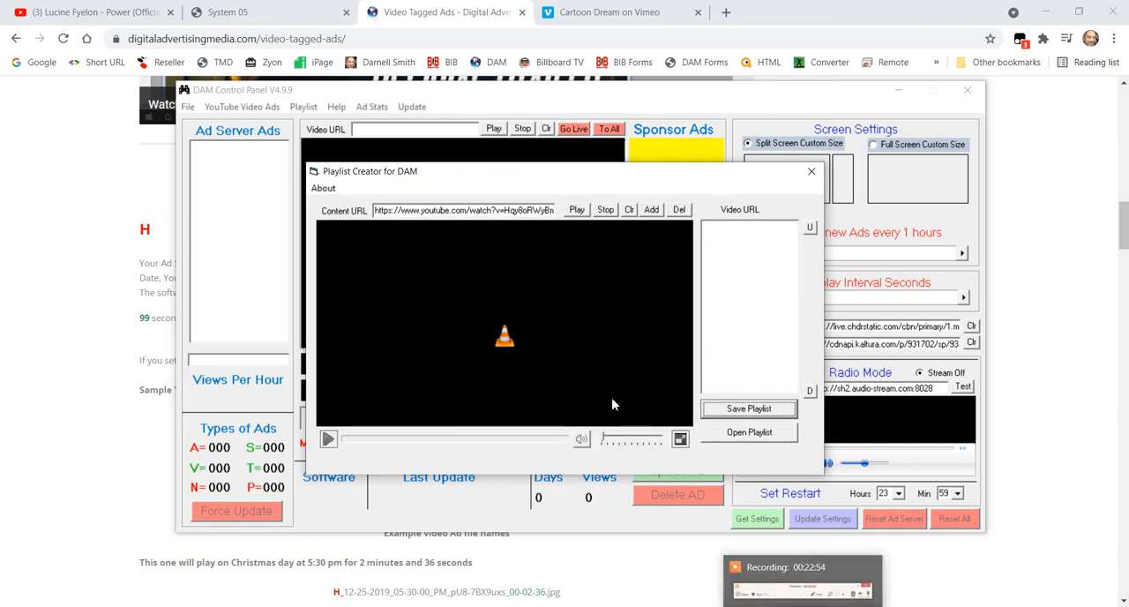